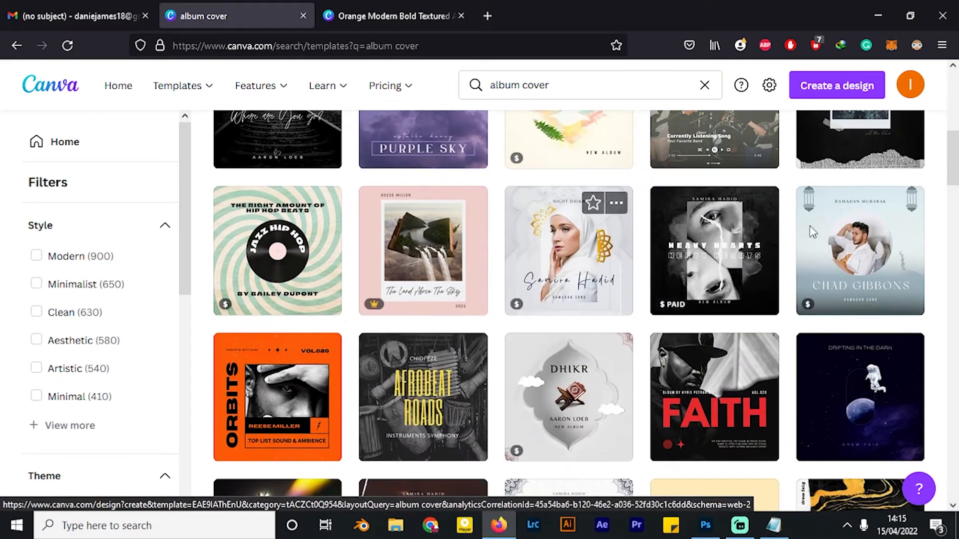
# - View the Orange Modern Bold Textured Album Cover design in the Canva editor and select its vertical ORBITS title
pyautogui.scroll(-1, 274, 389)
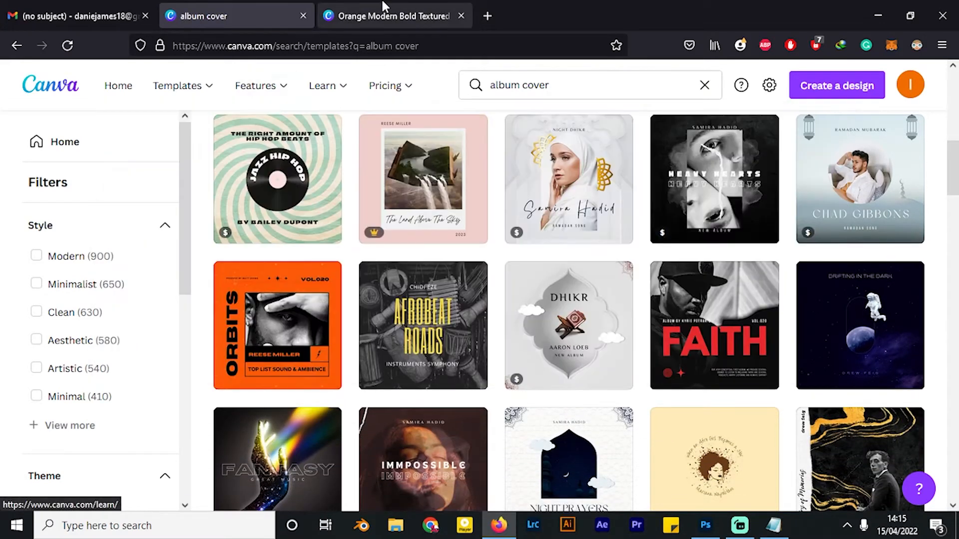
pyautogui.click(380, 16)
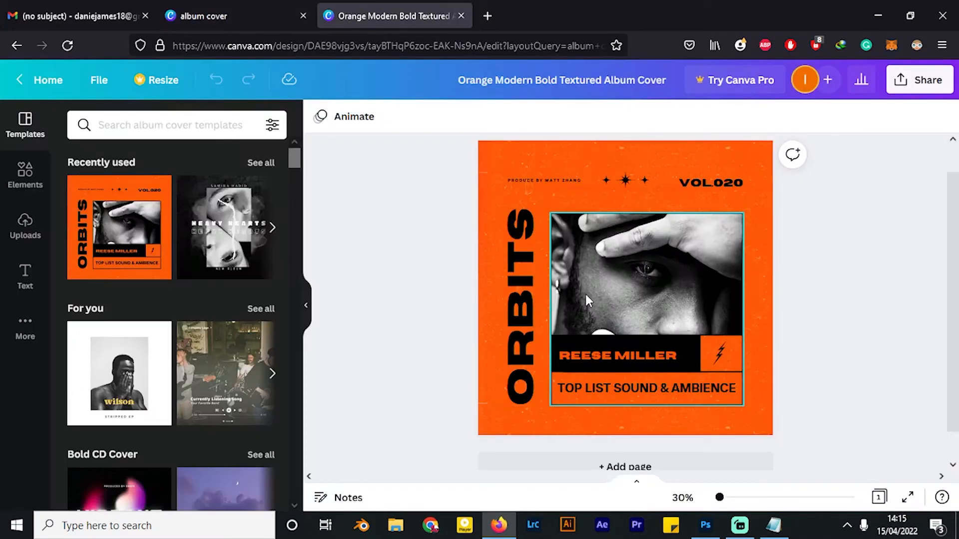
pyautogui.click(530, 256)
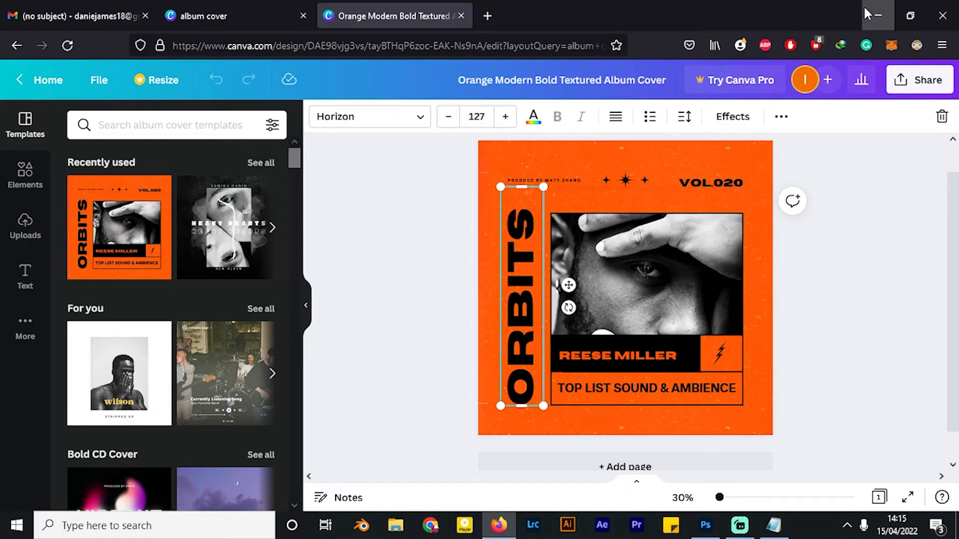
# - Switch to Photoshop and create a 1080 × 1080 px RGB document at 118.11 pixels/centimeter with a white background
pyautogui.click(877, 15)
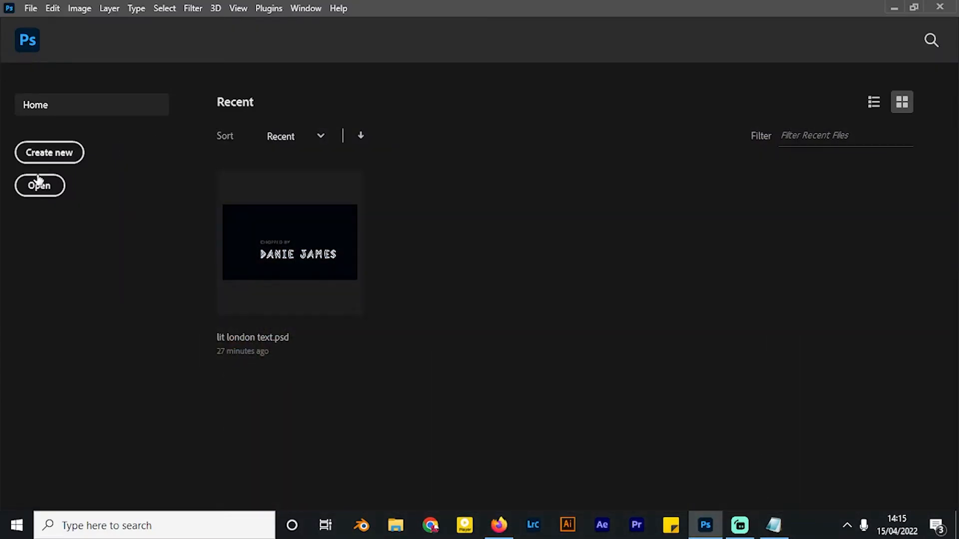
pyautogui.click(49, 152)
pyautogui.click(694, 138)
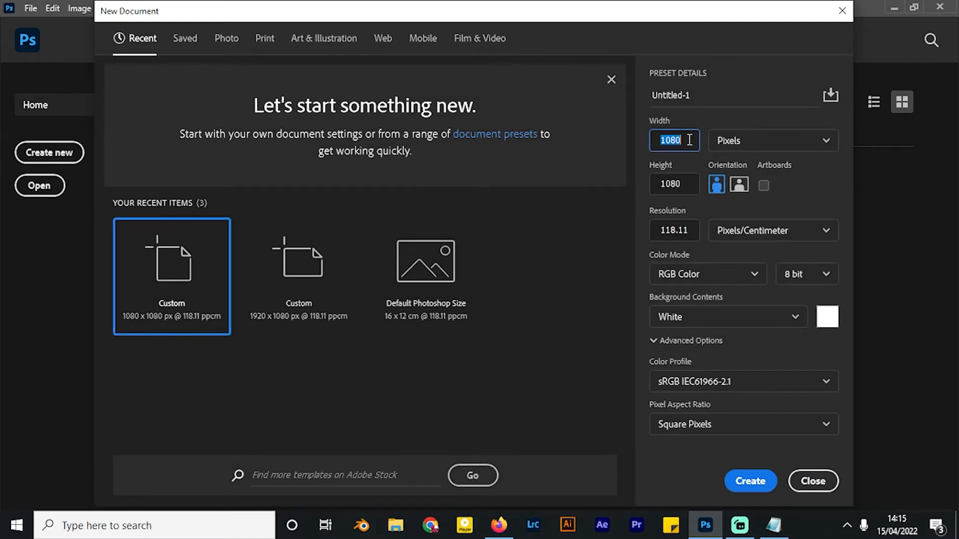
pyautogui.click(690, 182)
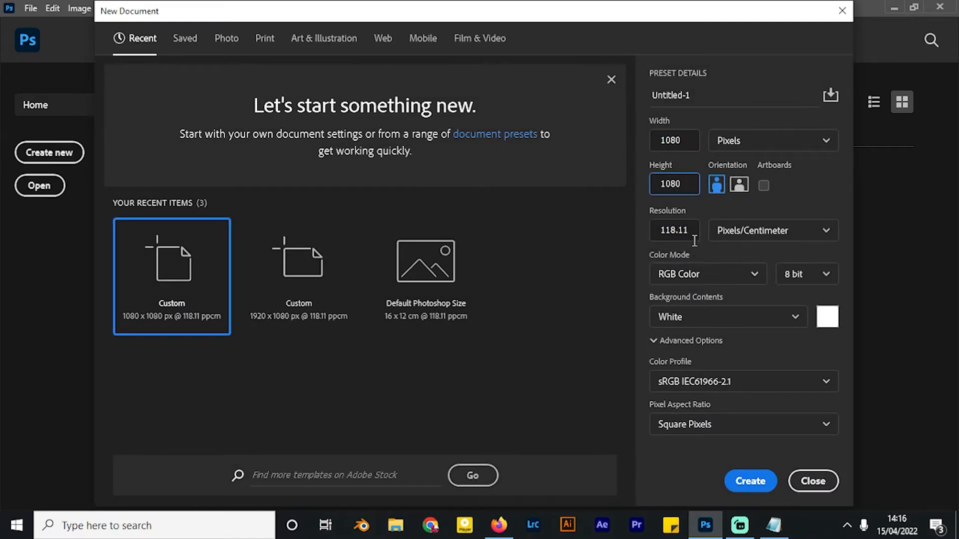
pyautogui.click(772, 230)
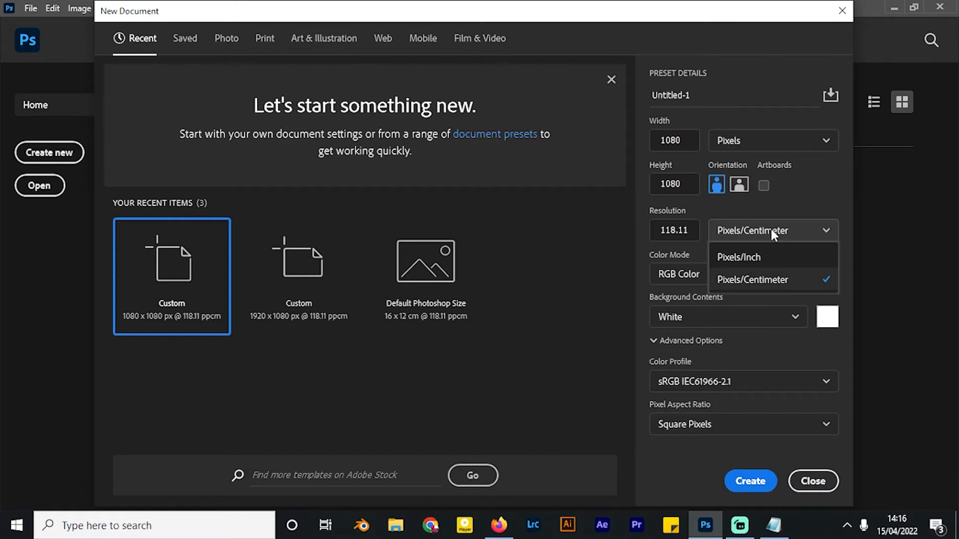
pyautogui.click(772, 229)
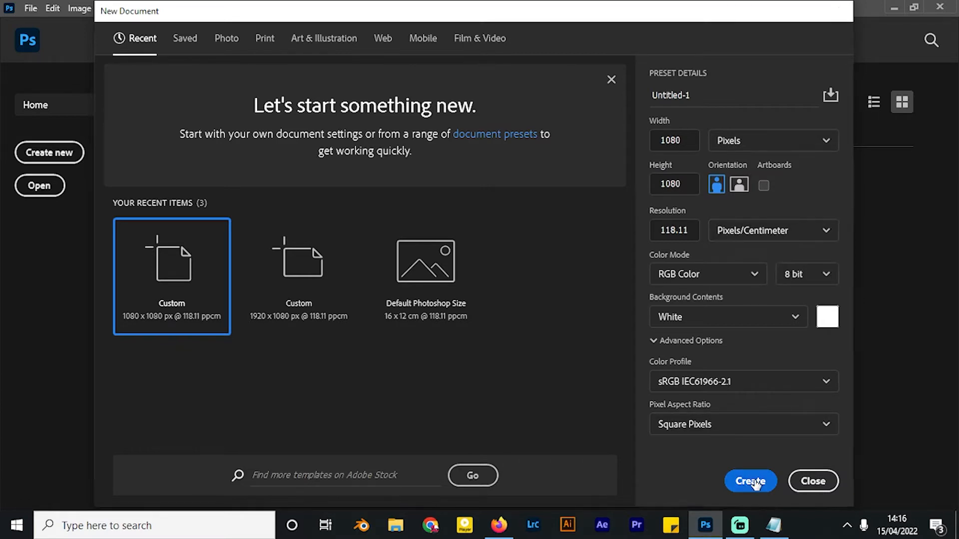
pyautogui.click(751, 481)
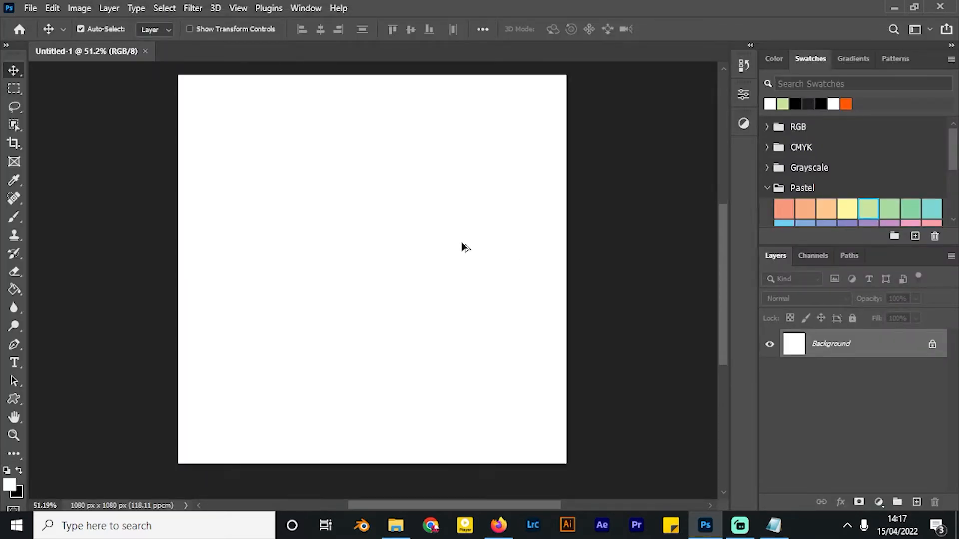
# - Deselect the title in the Canva design, capture the screen and paste the screenshot into the Photoshop document
pyautogui.click(499, 525)
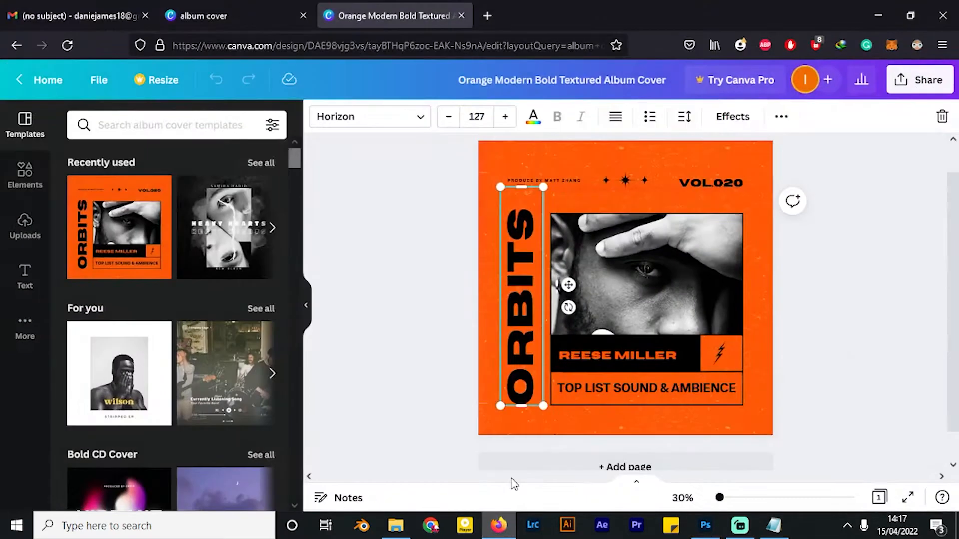
pyautogui.click(929, 246)
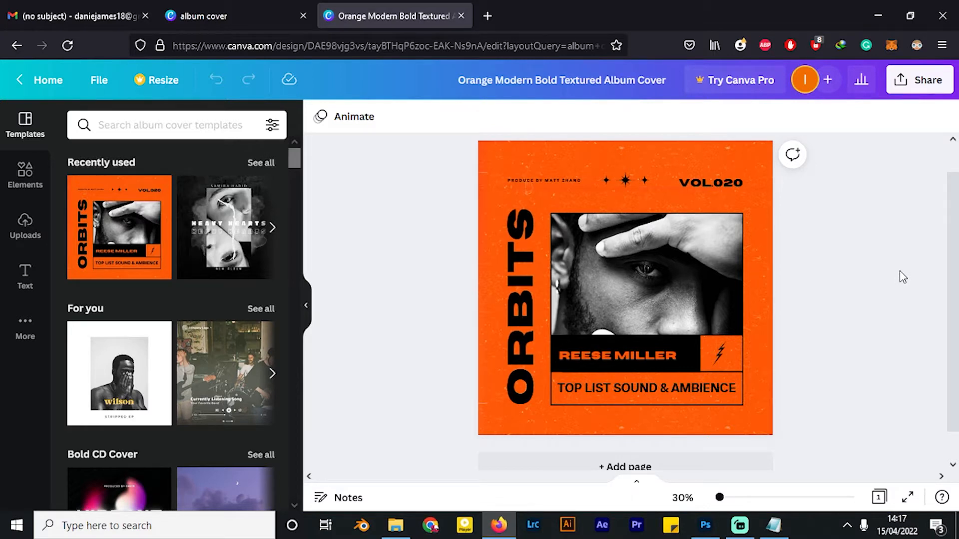
pyautogui.click(705, 525)
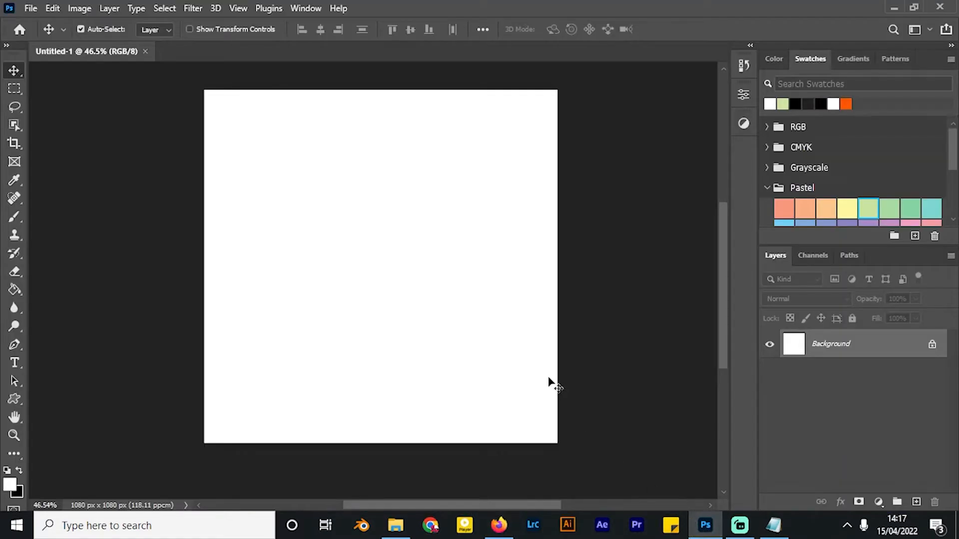
pyautogui.hotkey('ctrl', 'v')
# - Enlarge the pasted screenshot to about 189% with the orange cover positioned over the canvas, and hide its layer
pyautogui.moveTo(436, 268); pyautogui.dragTo(349, 265)
pyautogui.hotkey('ctrl', 't')
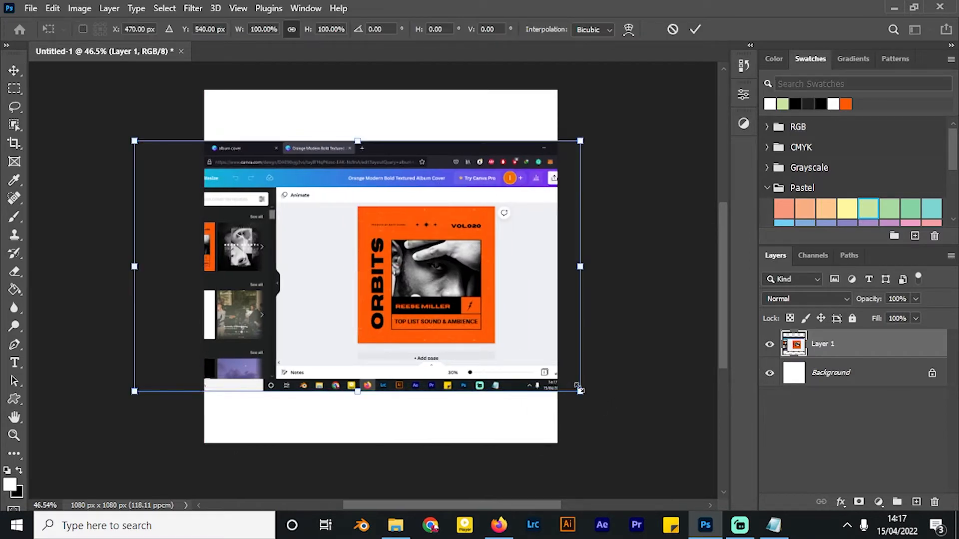
pyautogui.moveTo(580, 389); pyautogui.dragTo(747, 409)
pyautogui.moveTo(409, 314); pyautogui.dragTo(301, 307)
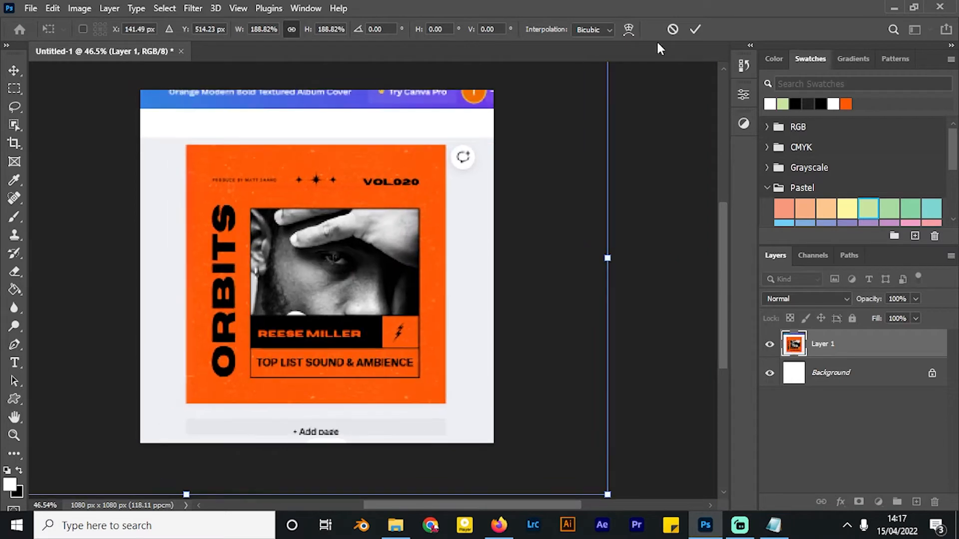
pyautogui.click(694, 31)
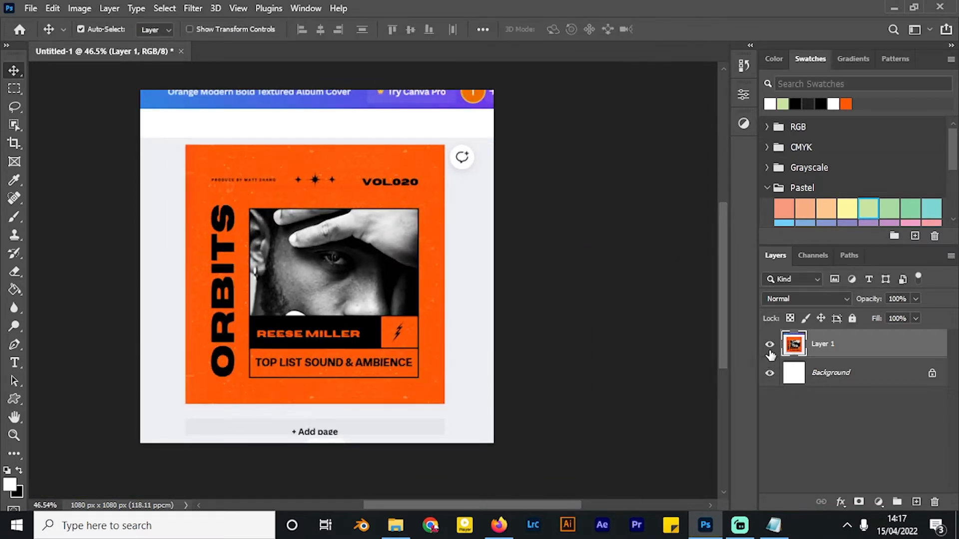
pyautogui.click(771, 347)
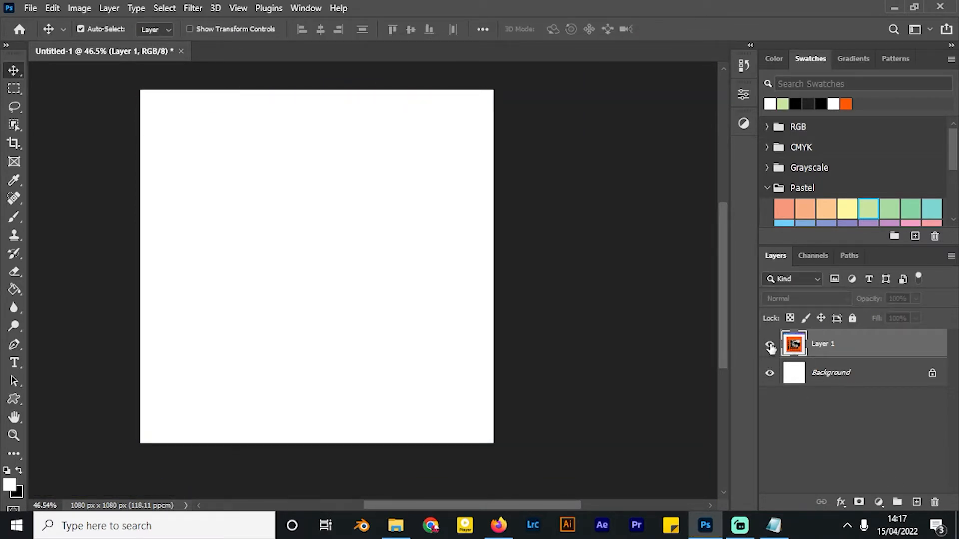
pyautogui.click(769, 344)
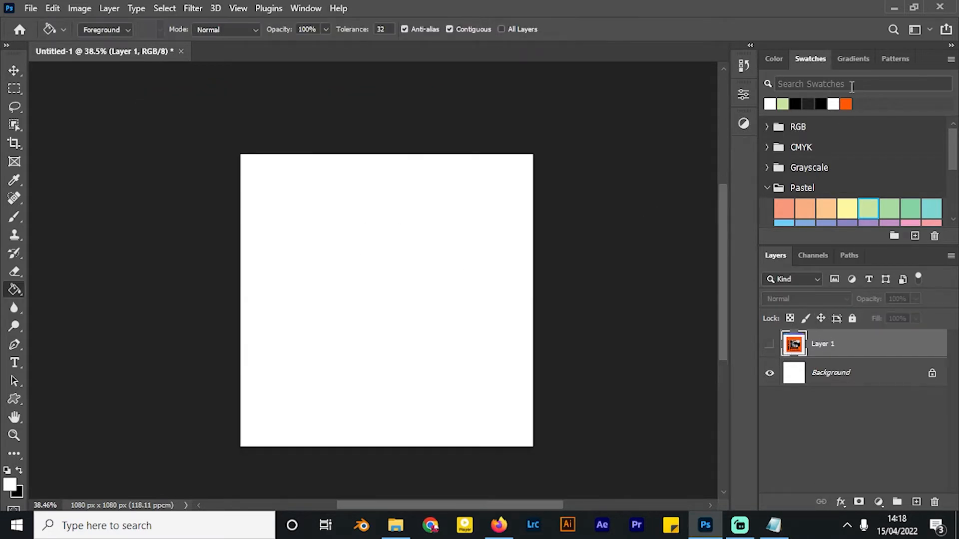
# - Set the foreground color to the recently used orange swatch
pyautogui.click(846, 103)
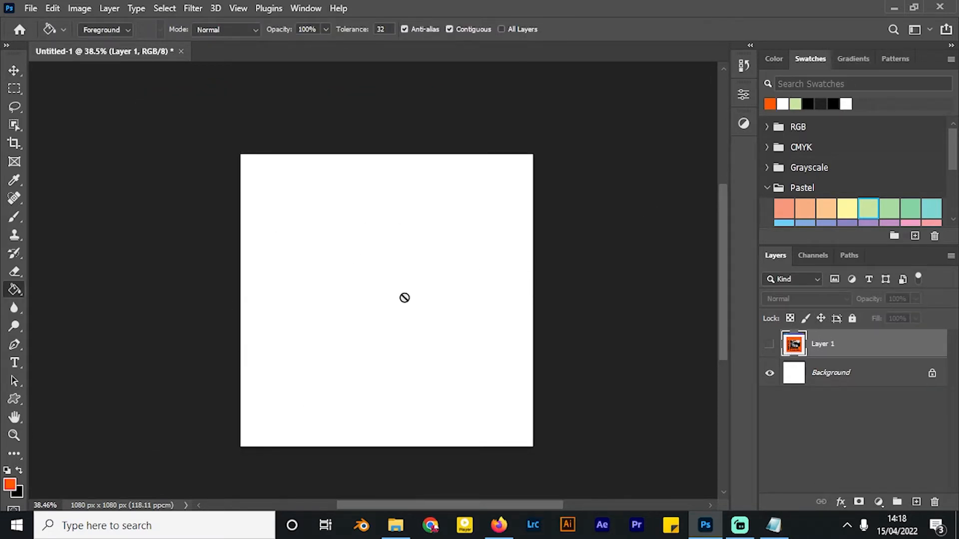
pyautogui.rightClick(14, 290)
pyautogui.click(79, 292)
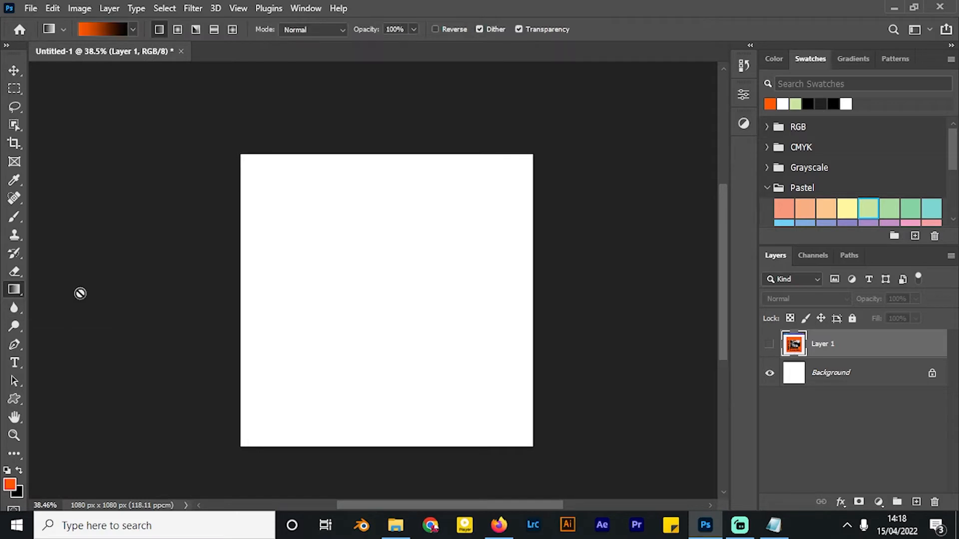
pyautogui.rightClick(15, 289)
pyautogui.click(78, 302)
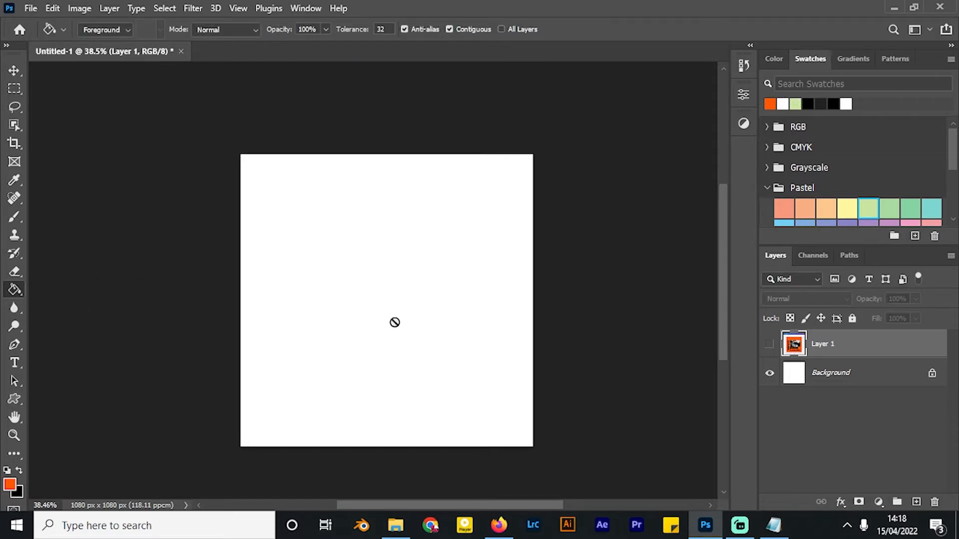
# - Add a new layer directly above the Background and fill it with the orange foreground color
pyautogui.click(861, 375)
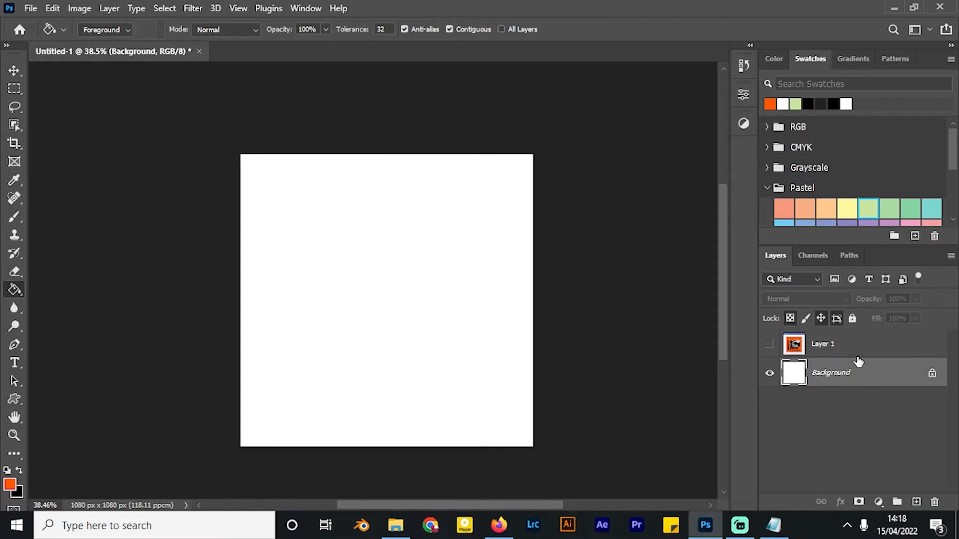
pyautogui.click(916, 502)
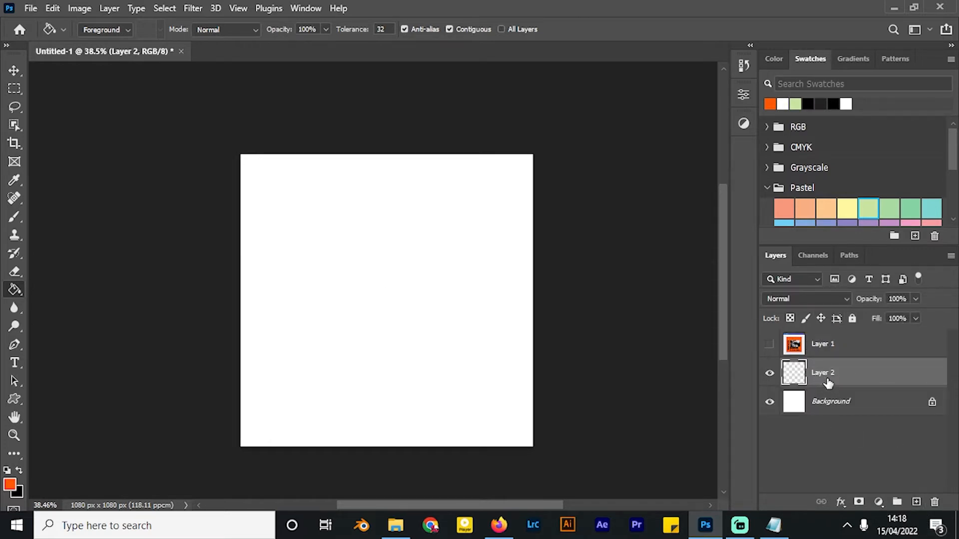
pyautogui.click(368, 292)
pyautogui.press('v')
pyautogui.scroll(2, 379, 315)
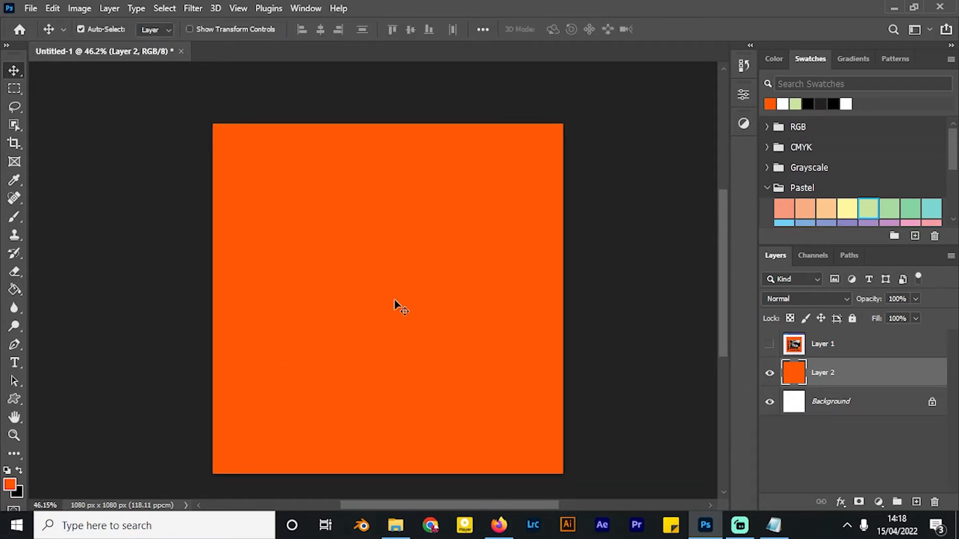
# - Draw an unfilled rectangle about 650 × 601 px with a 0.95 px black stroke near the middle of the canvas
pyautogui.click(16, 398)
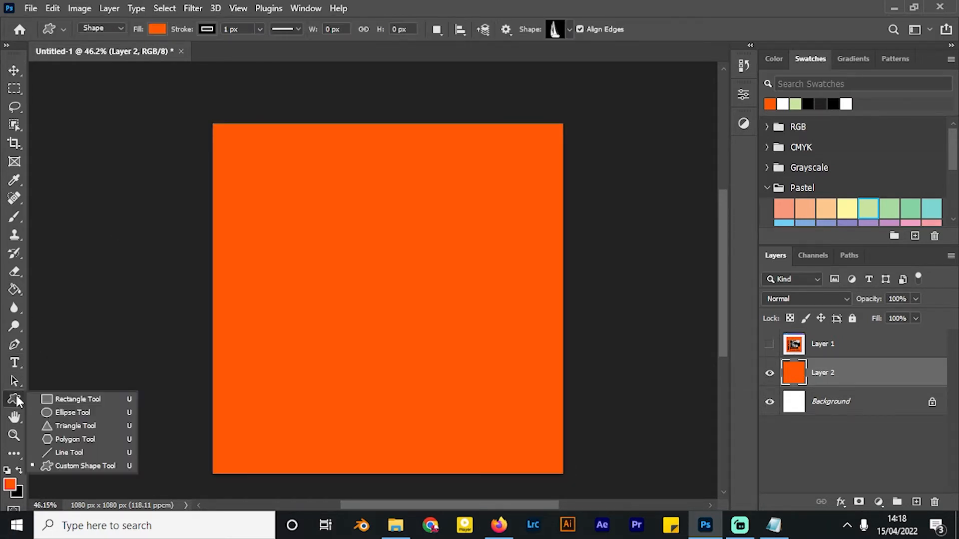
pyautogui.click(97, 400)
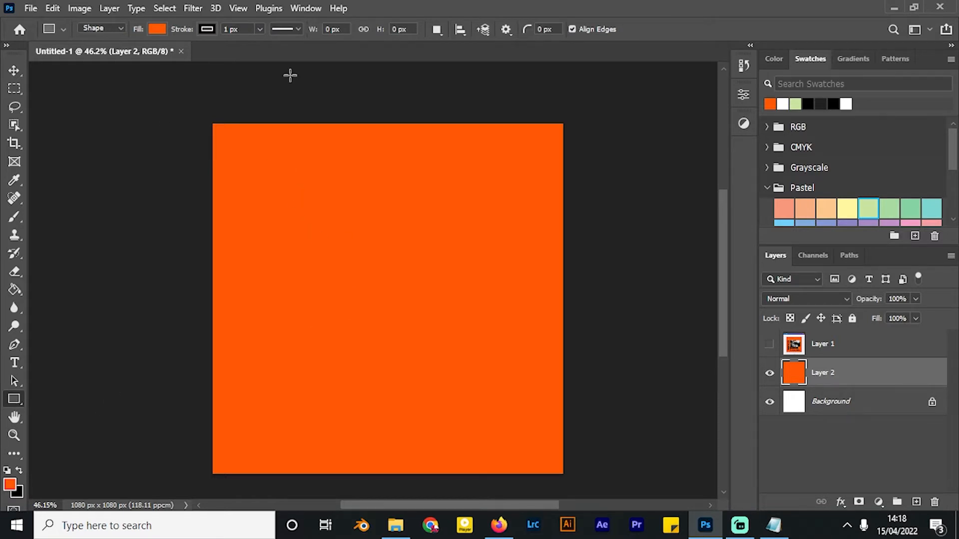
pyautogui.click(156, 29)
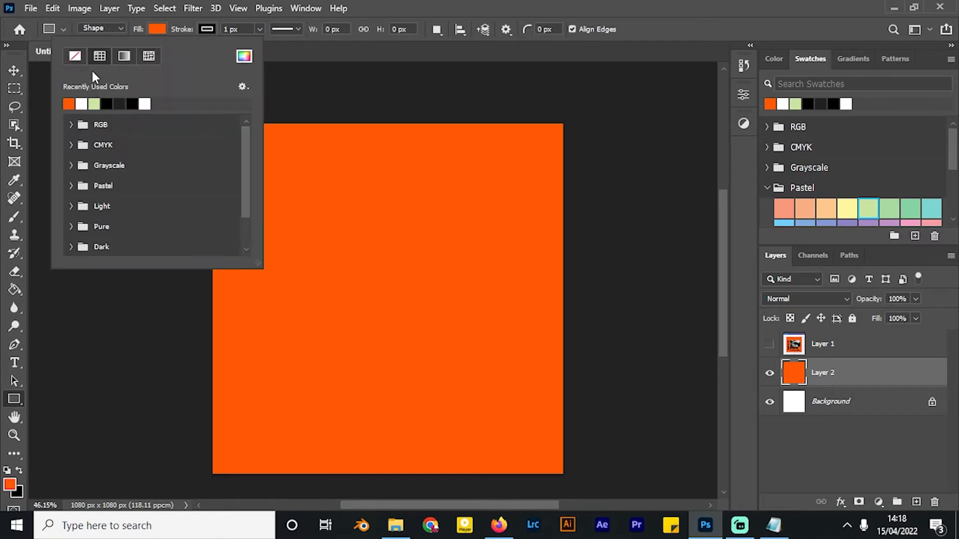
pyautogui.click(75, 57)
pyautogui.click(259, 29)
pyautogui.moveTo(262, 40); pyautogui.dragTo(259, 44)
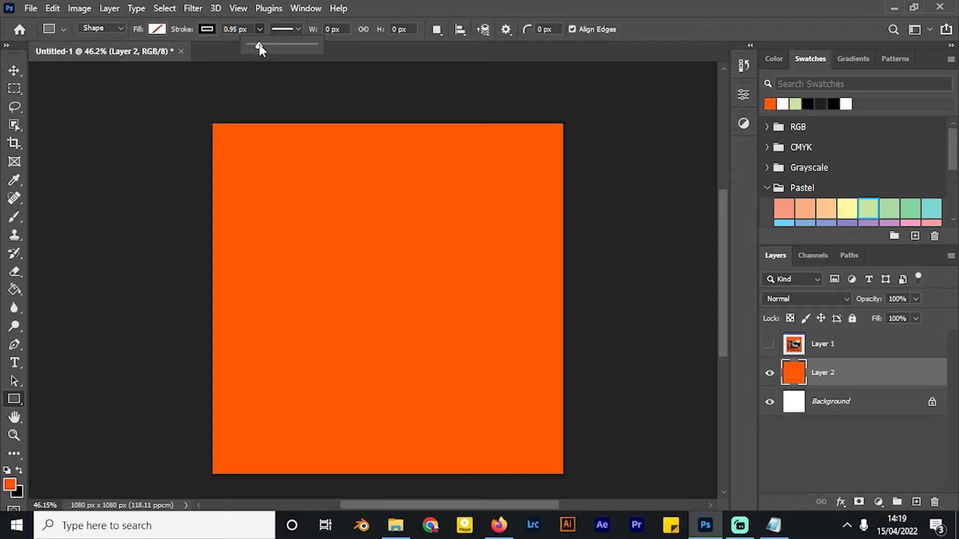
pyautogui.click(491, 2)
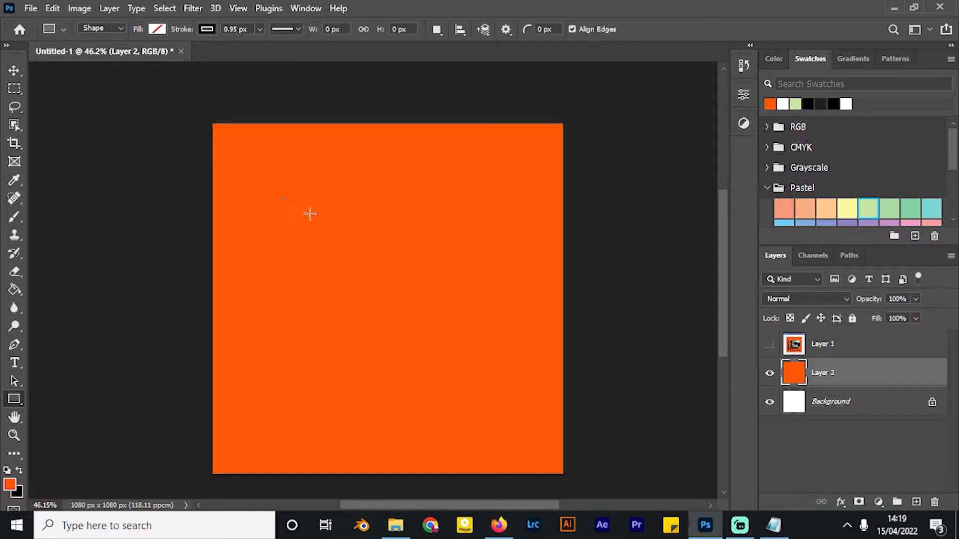
pyautogui.moveTo(310, 214); pyautogui.dragTo(492, 394)
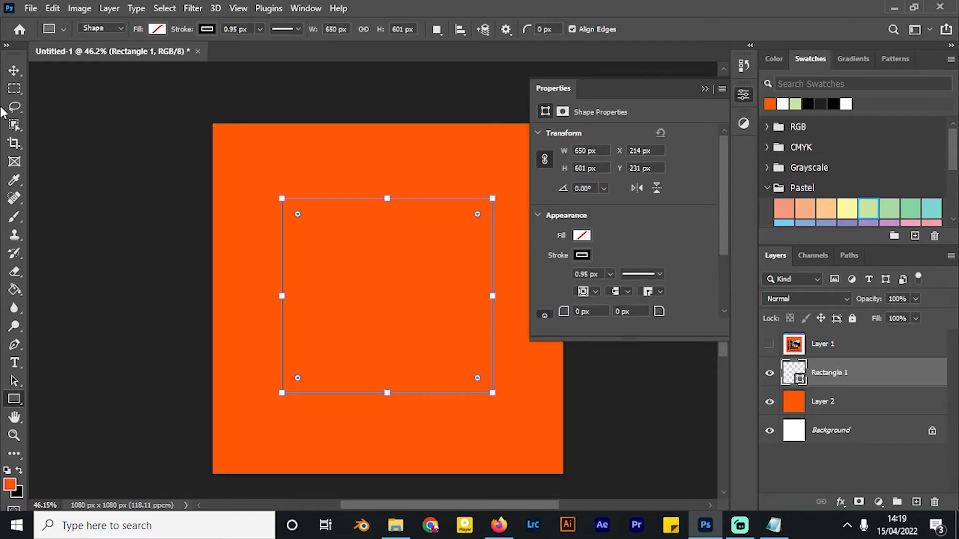
pyautogui.click(13, 70)
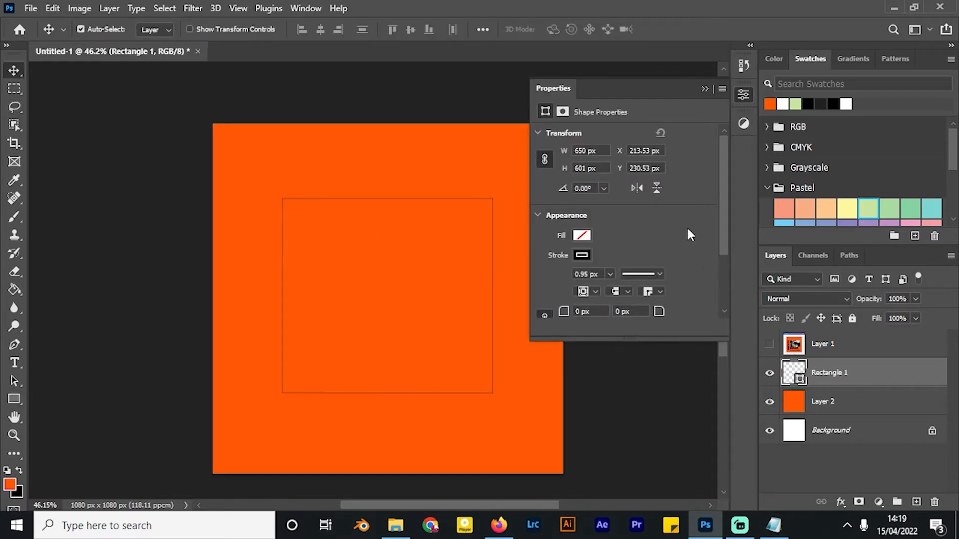
# - Set the rectangle's stroke width to 6 px and collapse its shape properties
pyautogui.click(585, 255)
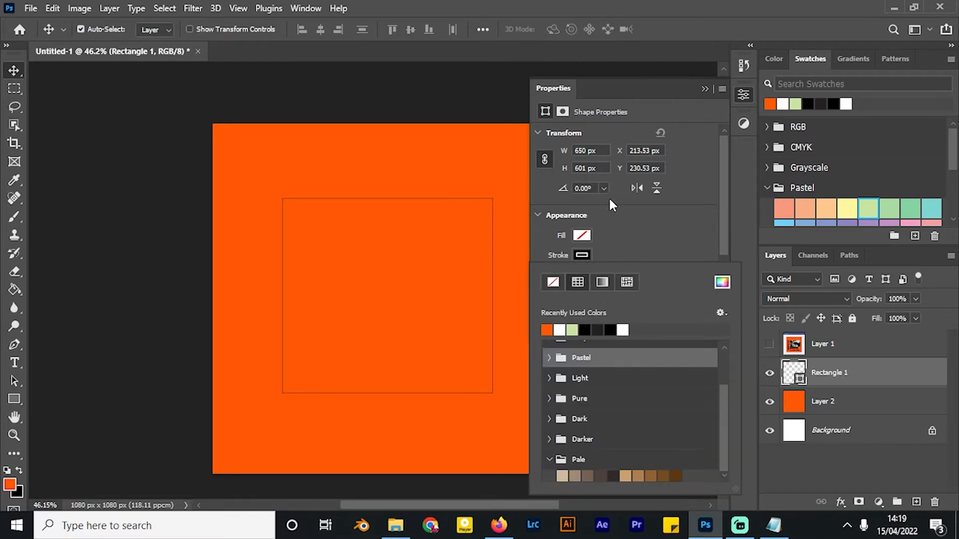
pyautogui.click(306, 8)
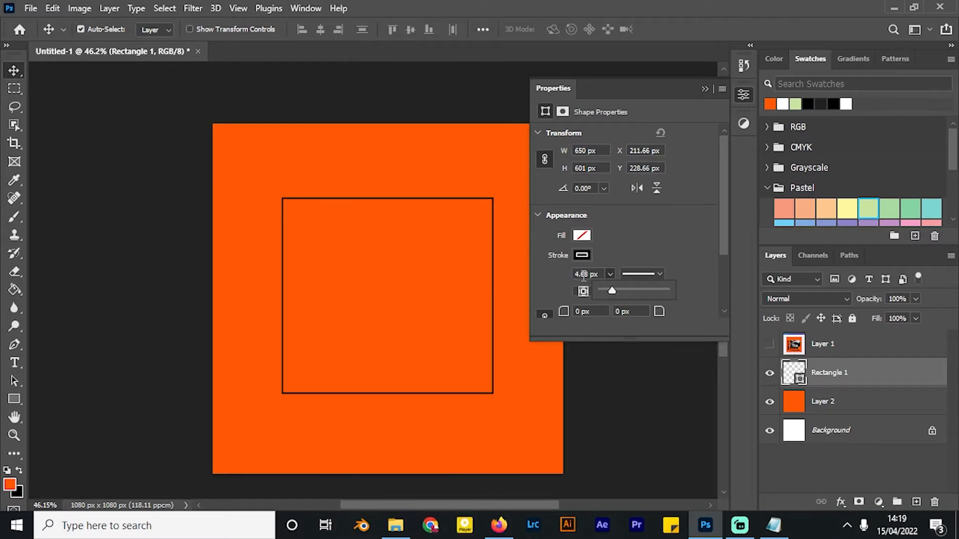
pyautogui.click(580, 274)
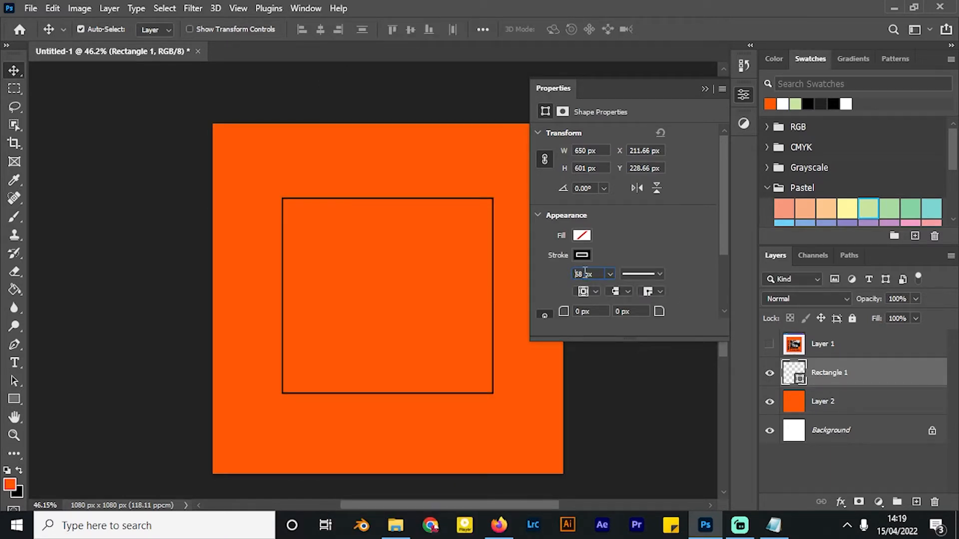
pyautogui.press('BackSpace')
pyautogui.press('Return')
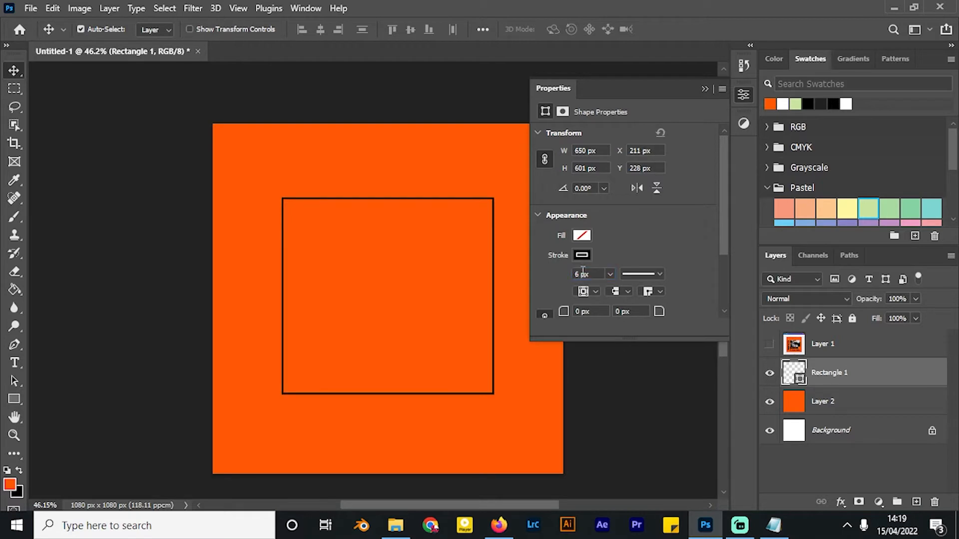
pyautogui.click(705, 88)
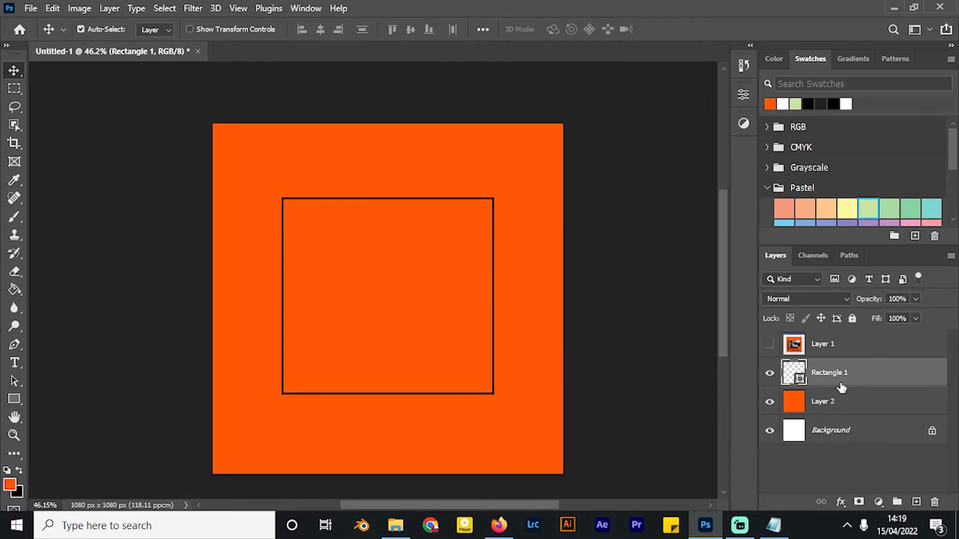
# - Center the unfilled rectangle vertically on the canvas and clear the selection
pyautogui.hotkey('ctrl', 'a')
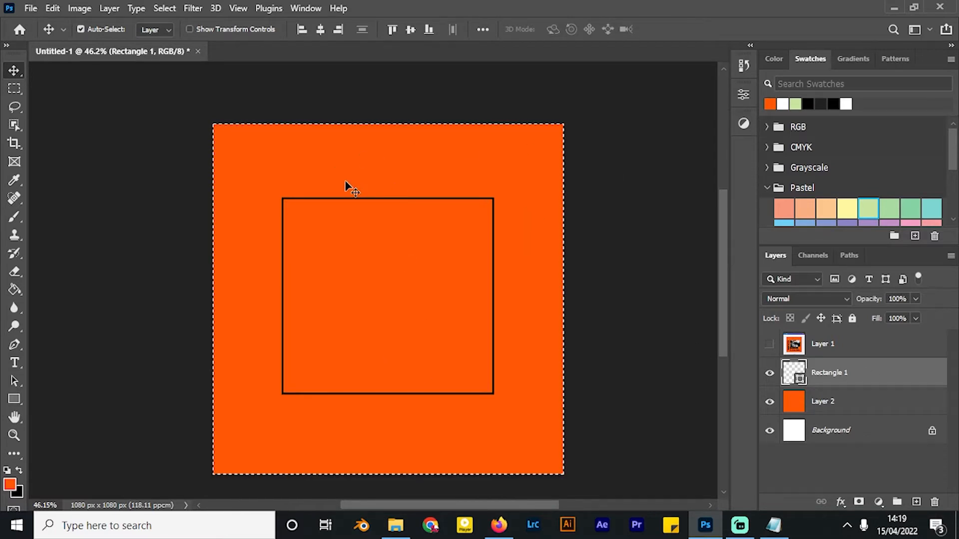
pyautogui.click(411, 29)
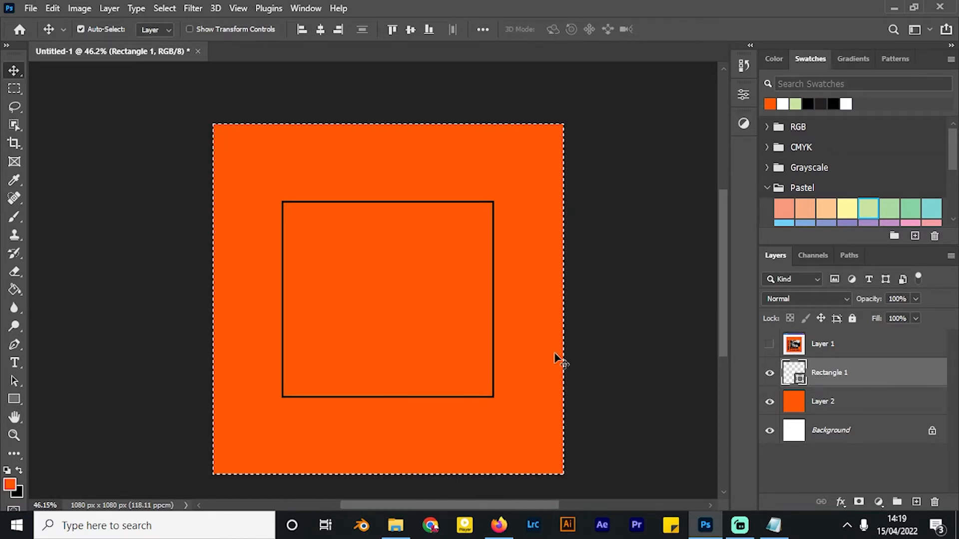
pyautogui.hotkey('ctrl', 'd')
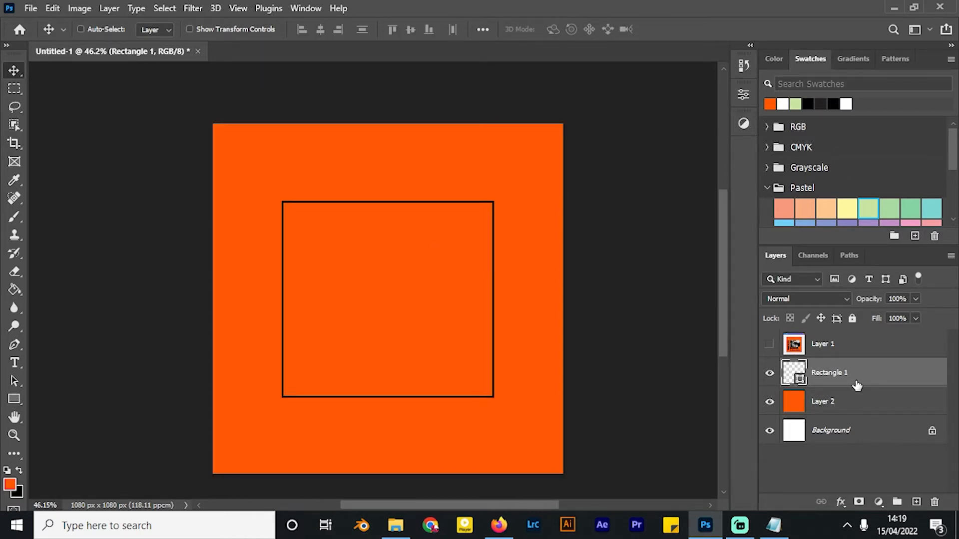
# - Move the unfilled rectangle off-center, down to the canvas's lower edge
pyautogui.hotkey('ctrl', 't')
pyautogui.moveTo(452, 243); pyautogui.dragTo(432, 320)
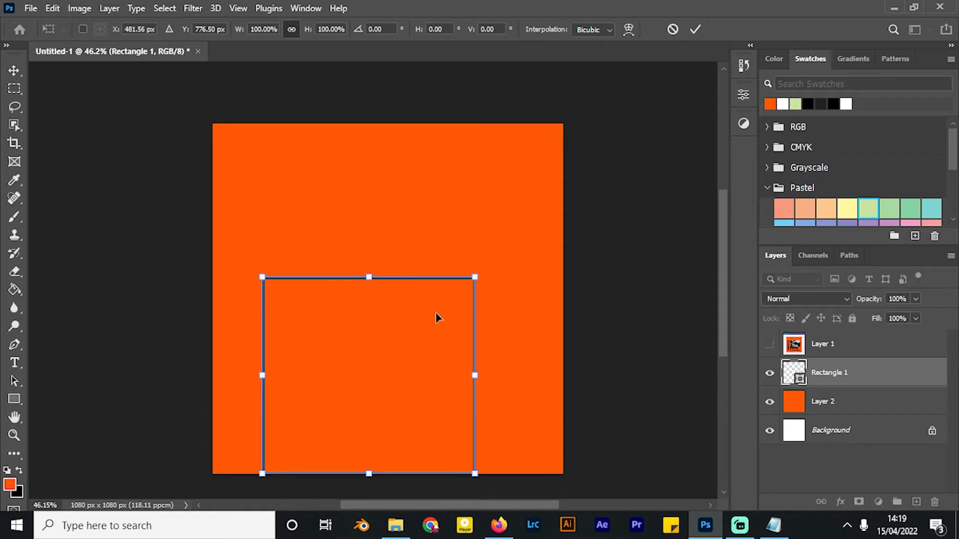
pyautogui.click(695, 29)
# - Center the unfilled rectangle vertically and horizontally on the canvas, then clear the selection
pyautogui.hotkey('ctrl', 'a')
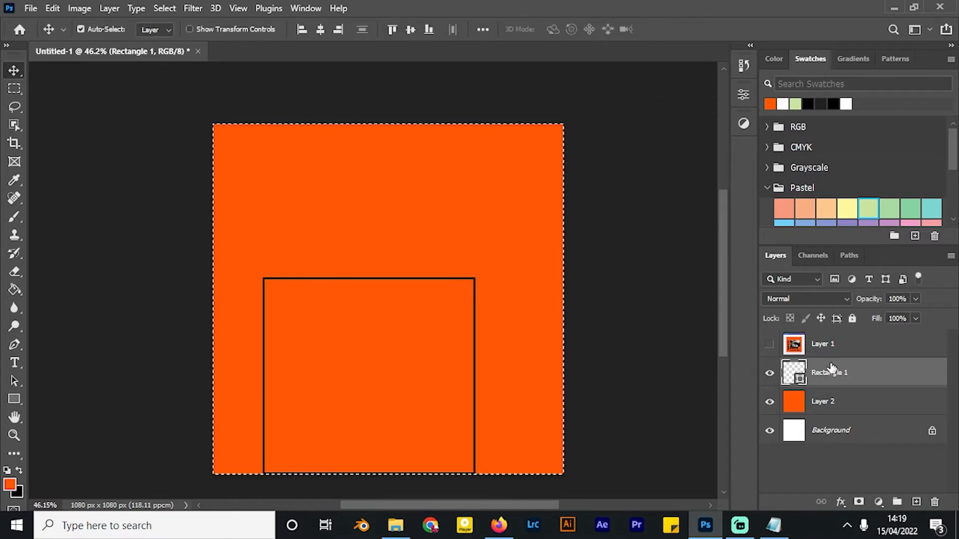
pyautogui.click(410, 30)
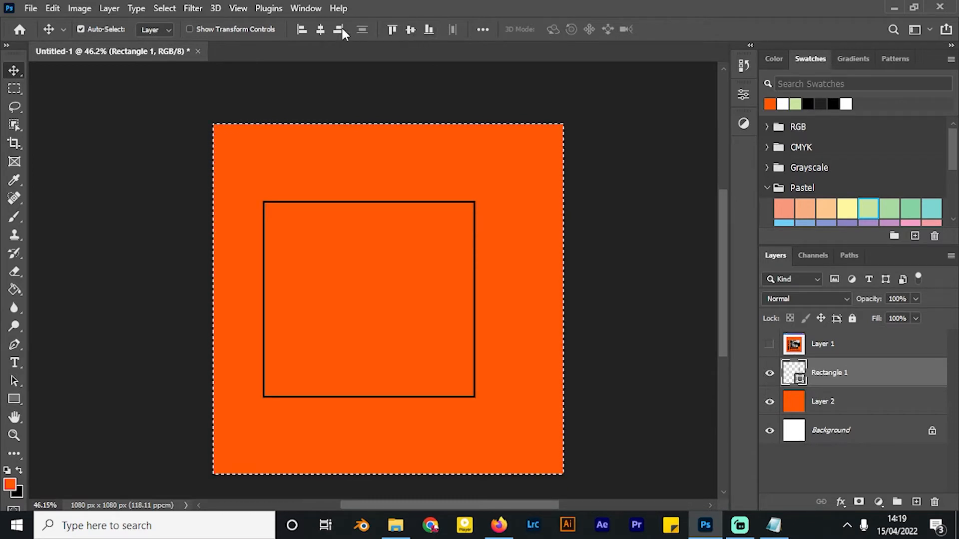
pyautogui.click(318, 29)
pyautogui.hotkey('ctrl', 'd')
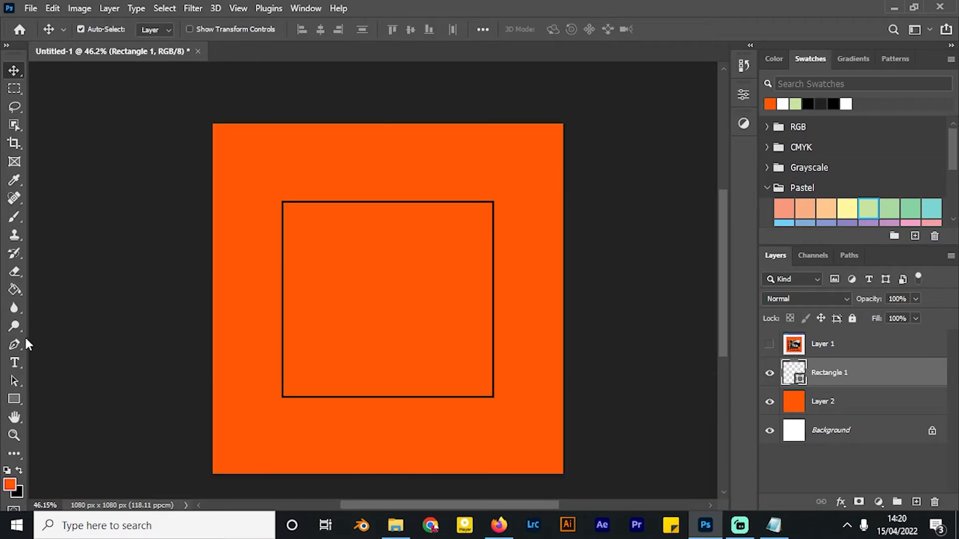
# - Draw a rectangle about 512 × 95 px in the lower part of the frame, starting at the frame's left edge
pyautogui.click(16, 402)
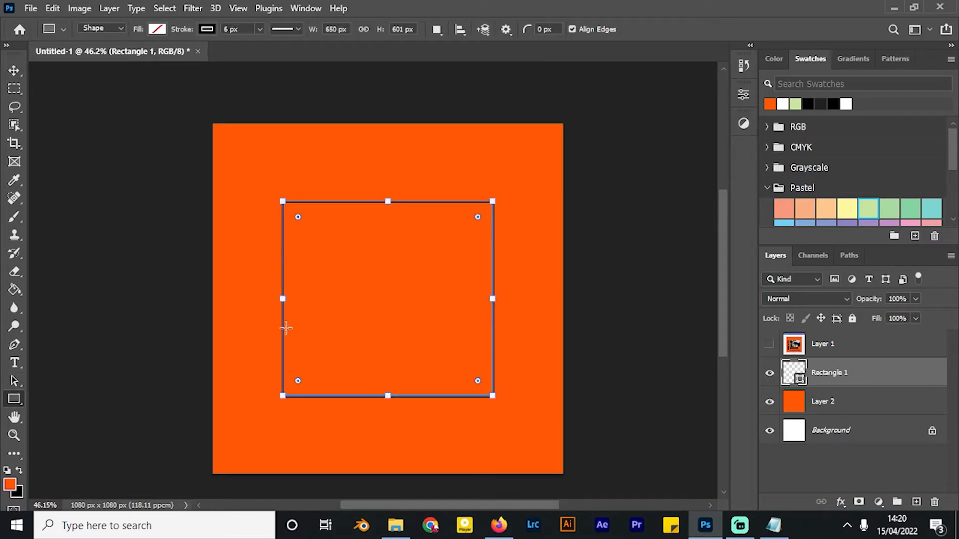
pyautogui.moveTo(283, 326); pyautogui.dragTo(448, 355)
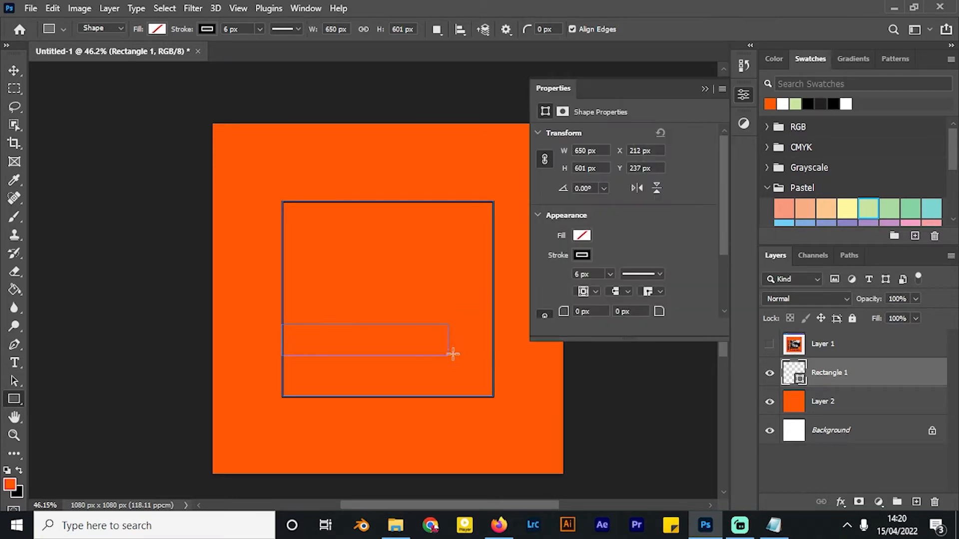
pyautogui.click(14, 71)
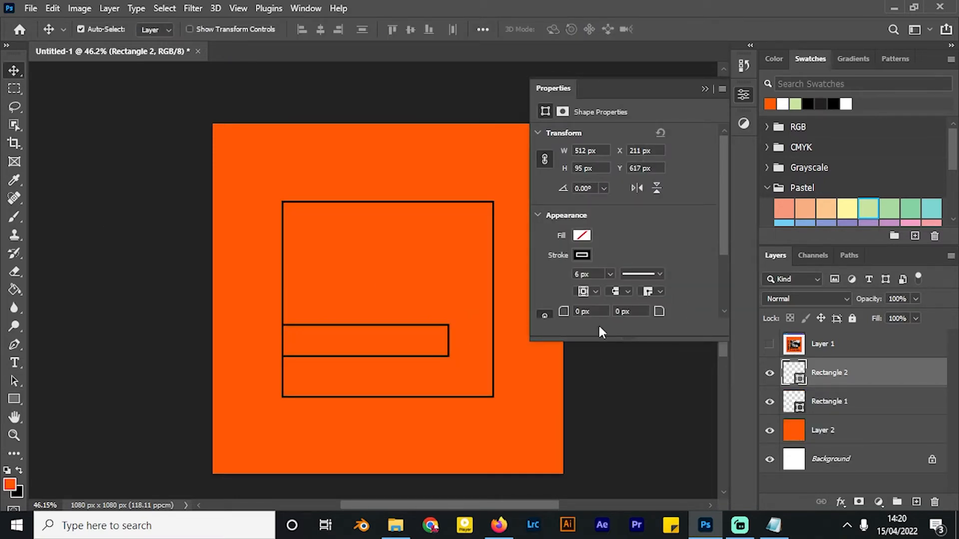
# - Remove the stroke from the 512 × 95 px rectangle and fill it with black
pyautogui.click(581, 256)
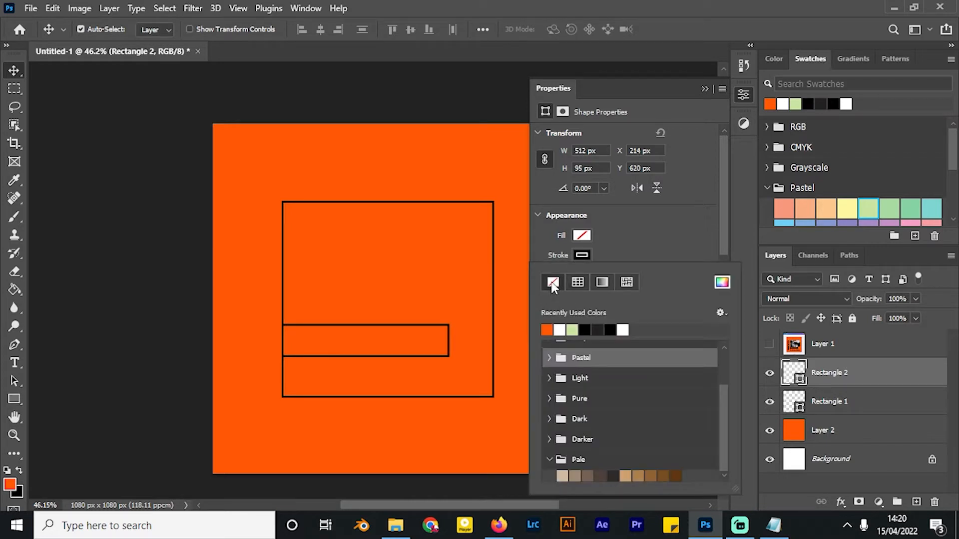
pyautogui.click(553, 282)
pyautogui.click(581, 235)
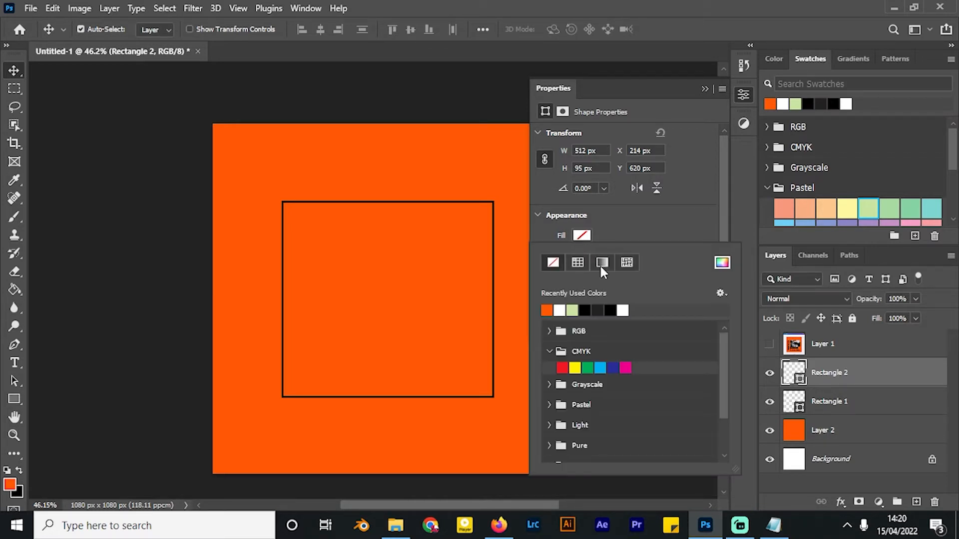
pyautogui.click(586, 310)
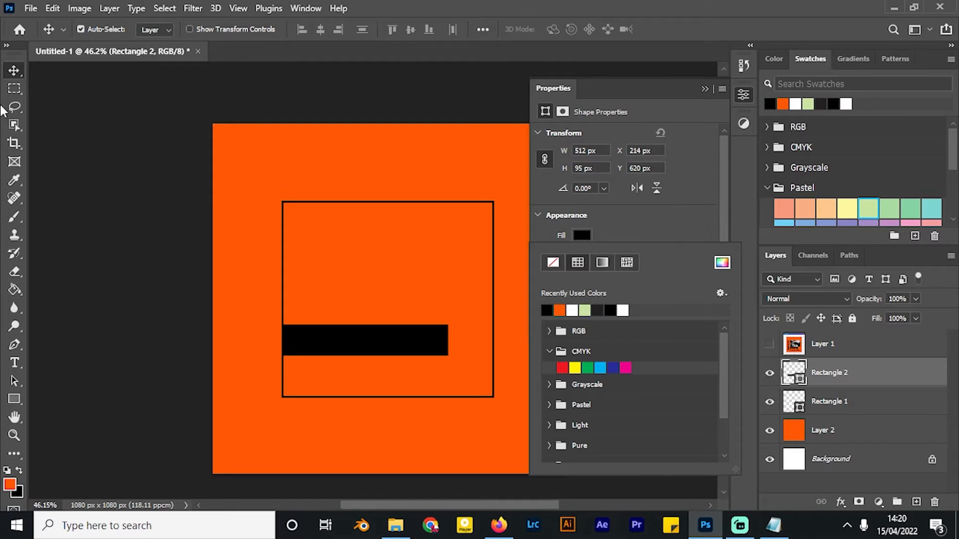
pyautogui.click(13, 75)
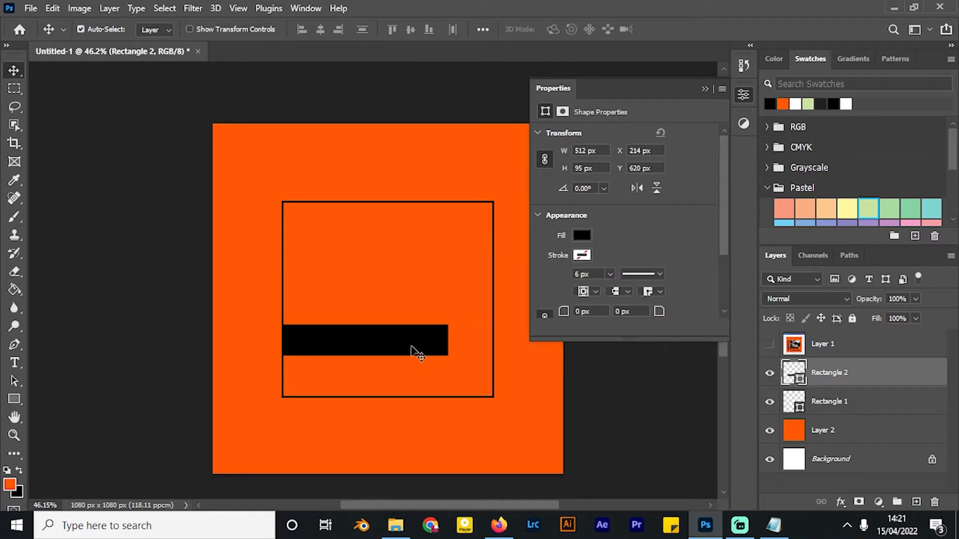
# - On a new layer, draw an unfilled rectangle about 142 × 95 px between the black bar and the frame's right edge
pyautogui.click(19, 397)
pyautogui.scroll(5, 478, 340)
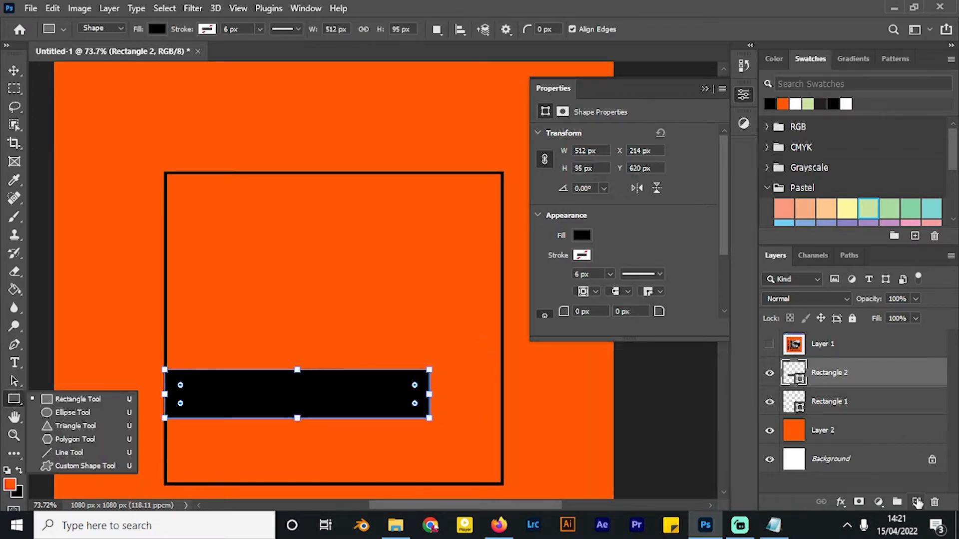
pyautogui.click(916, 502)
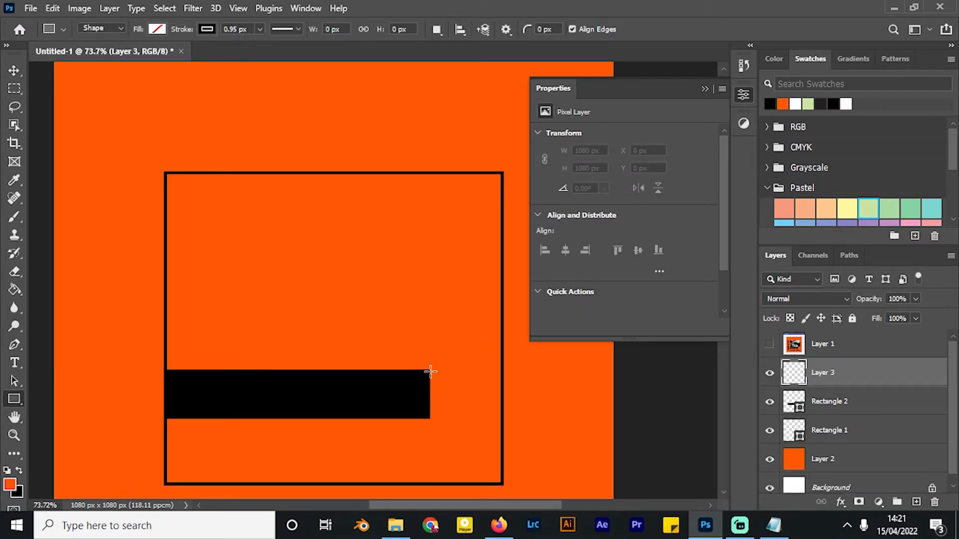
pyautogui.moveTo(429, 370); pyautogui.dragTo(501, 418)
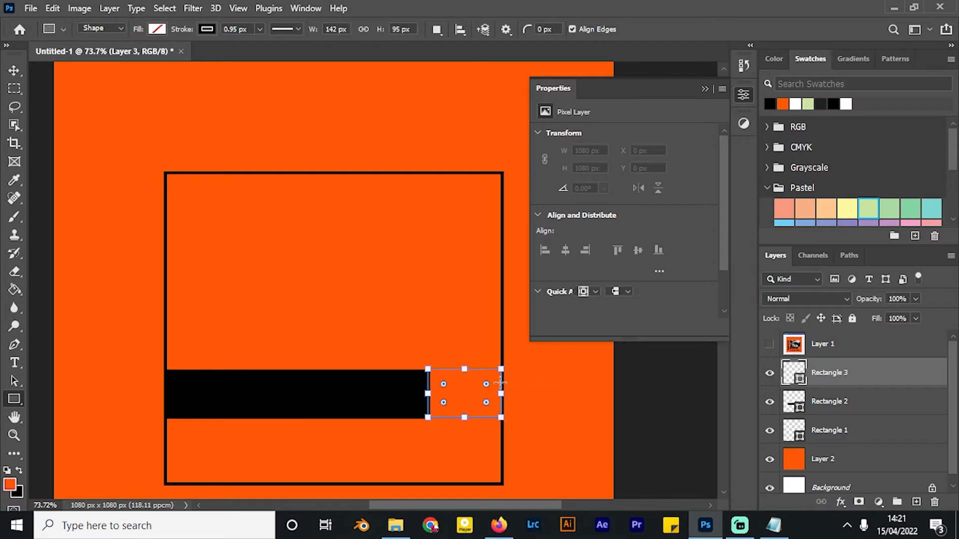
# - Set the small rectangle's stroke width to 6 px
pyautogui.click(14, 70)
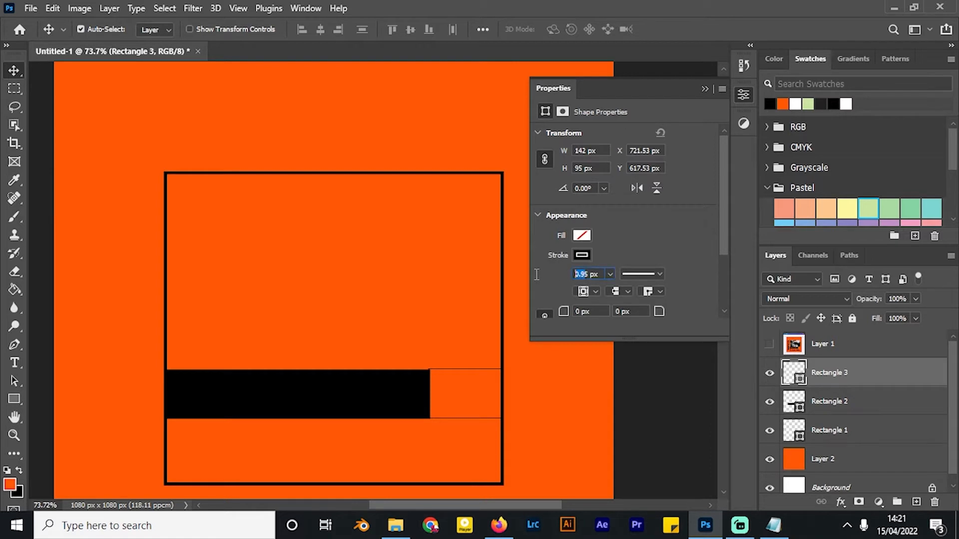
pyautogui.write('6')
pyautogui.press('Return')
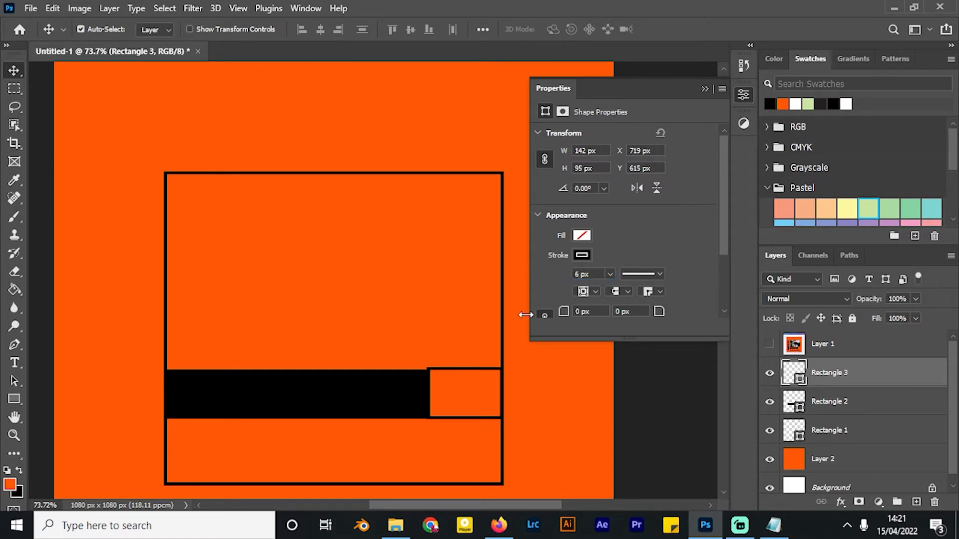
# - Resize the small rectangle to about 140 × 89 px, aligning its top with the black bar and pulling in its right edge
pyautogui.scroll(4, 490, 391)
pyautogui.moveTo(405, 382); pyautogui.dragTo(392, 144)
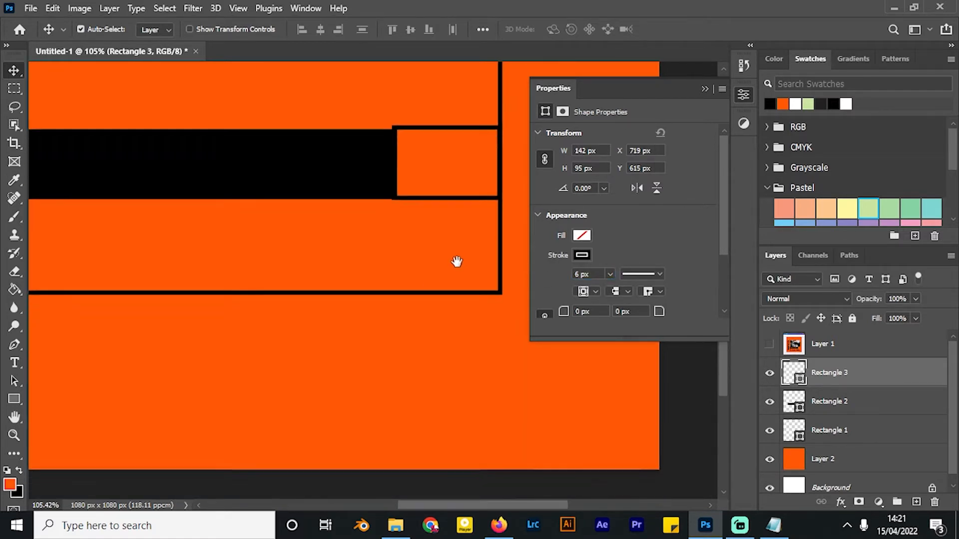
pyautogui.scroll(-1, 457, 262)
pyautogui.scroll(3, 450, 300)
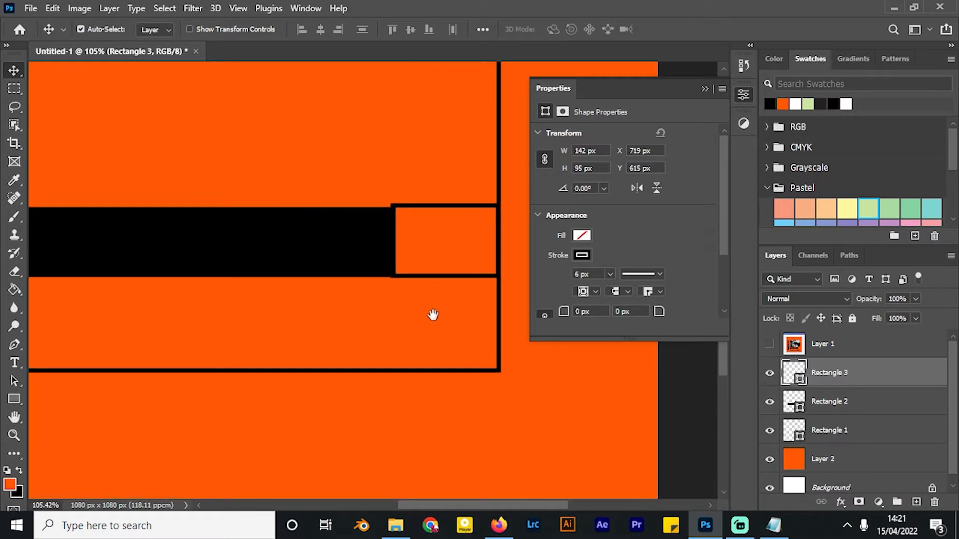
pyautogui.click(445, 210)
pyautogui.click(851, 376)
pyautogui.hotkey('ctrl', 't')
pyautogui.scroll(1, 439, 237)
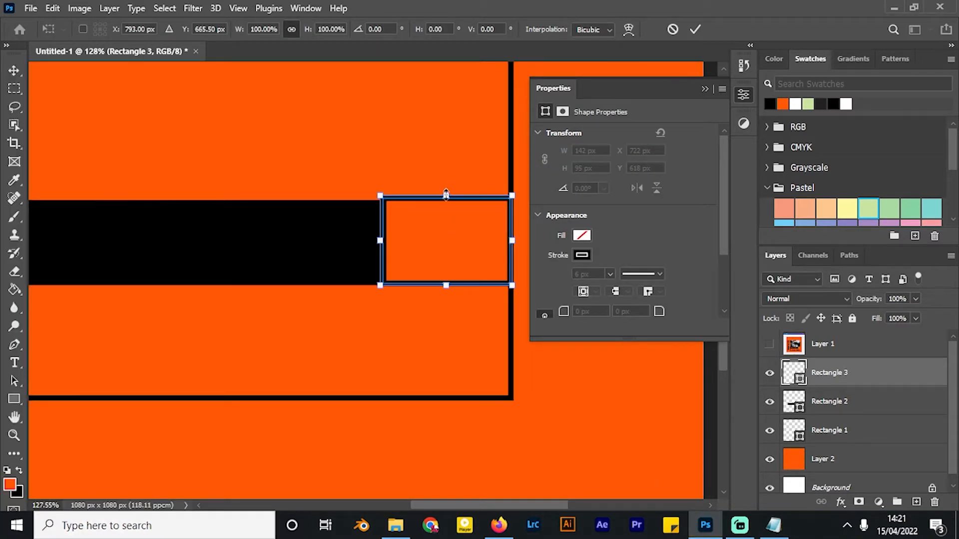
pyautogui.moveTo(446, 194); pyautogui.dragTo(446, 200)
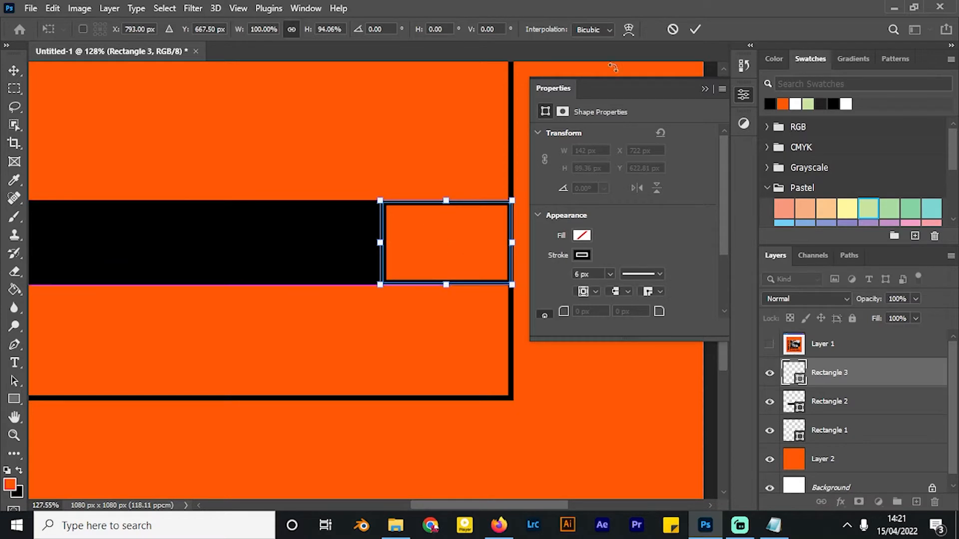
pyautogui.moveTo(512, 242); pyautogui.dragTo(507, 243)
pyautogui.click(695, 29)
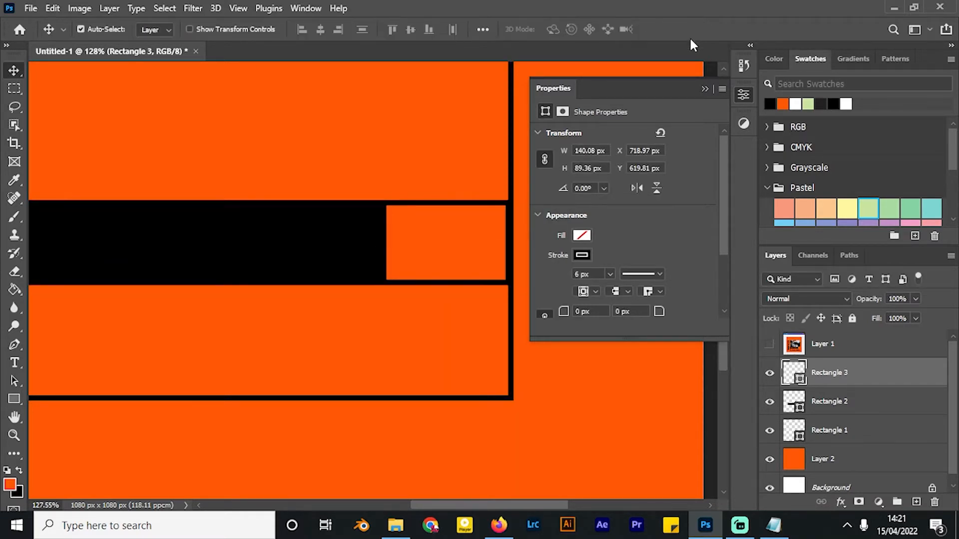
# - Compare the layout with the reference screenshot by showing its layer briefly, then hide it again
pyautogui.scroll(-2, 421, 268)
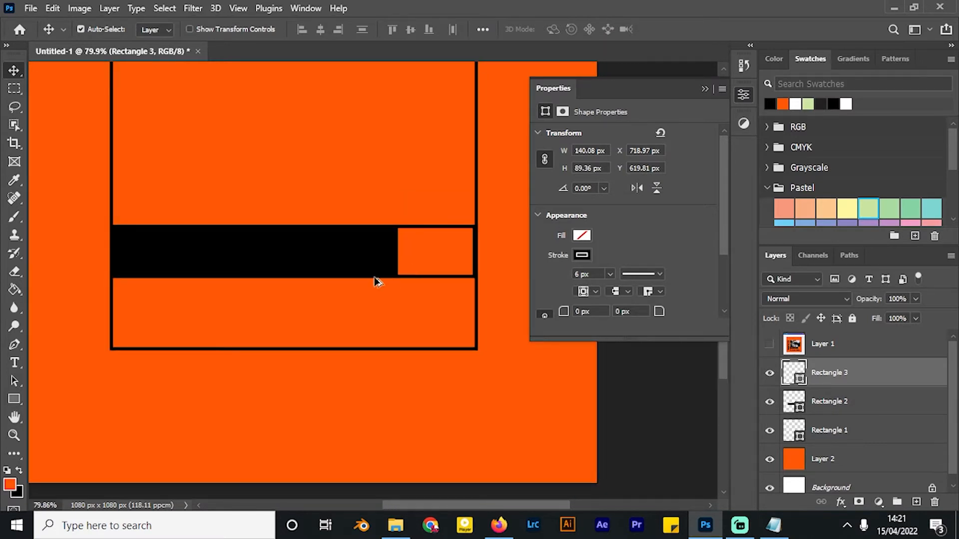
pyautogui.scroll(-2, 376, 282)
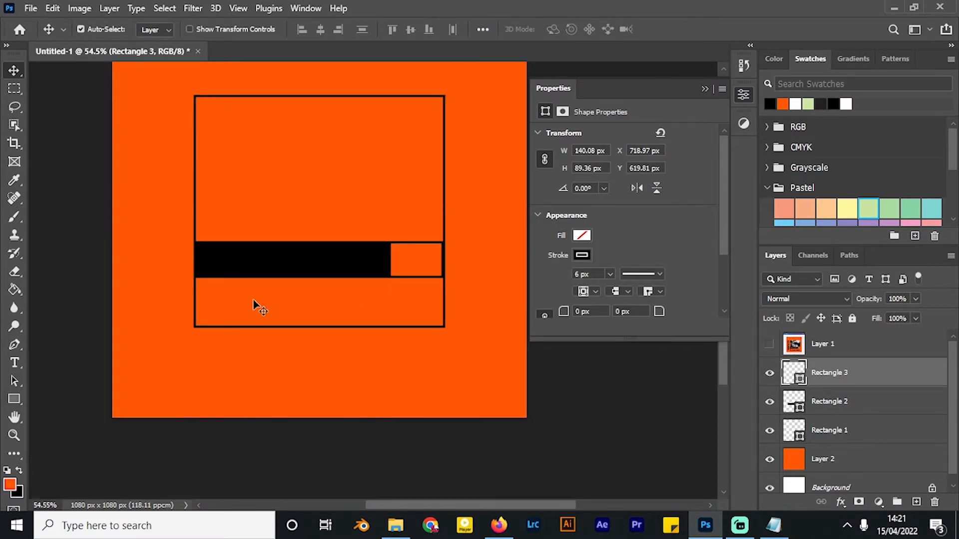
pyautogui.scroll(-1, 246, 226)
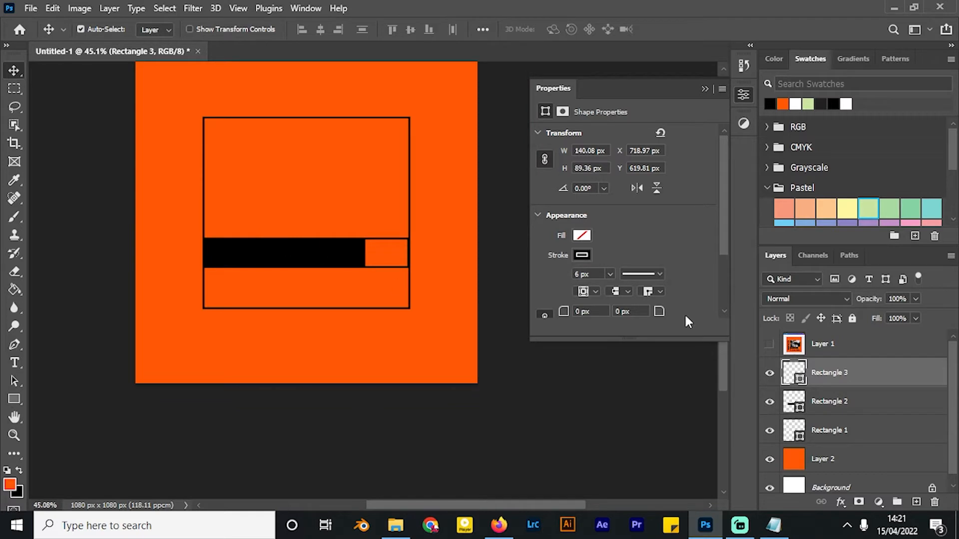
pyautogui.click(769, 344)
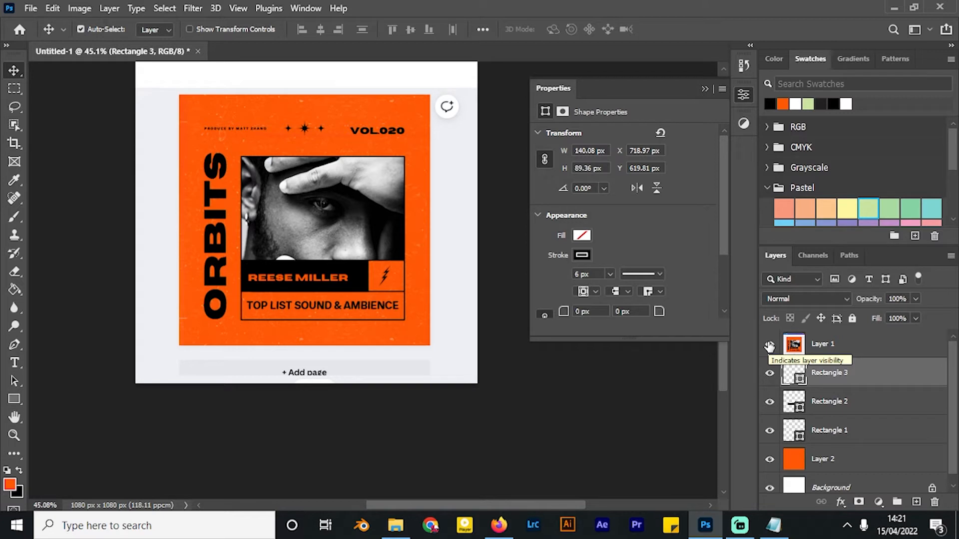
pyautogui.click(769, 344)
pyautogui.moveTo(276, 215); pyautogui.dragTo(318, 259)
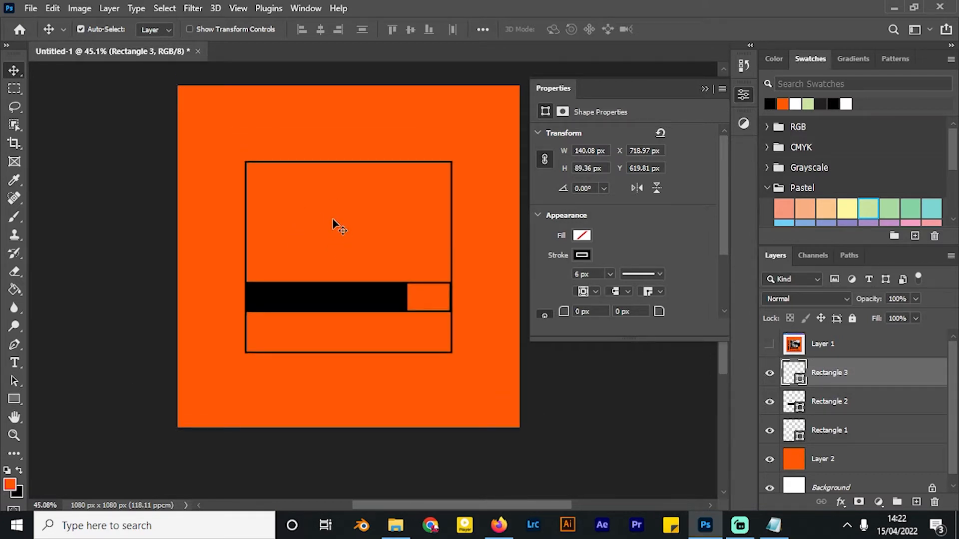
# - Switch to Firefox and search Google in a new tab for "6lack face shot"
pyautogui.click(499, 525)
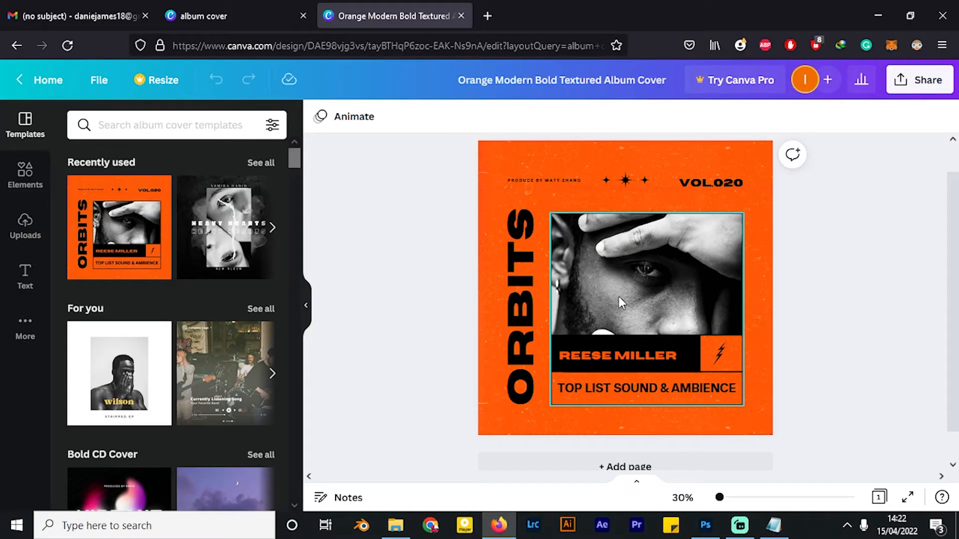
pyautogui.click(492, 13)
pyautogui.write('6lack')
pyautogui.press('Return')
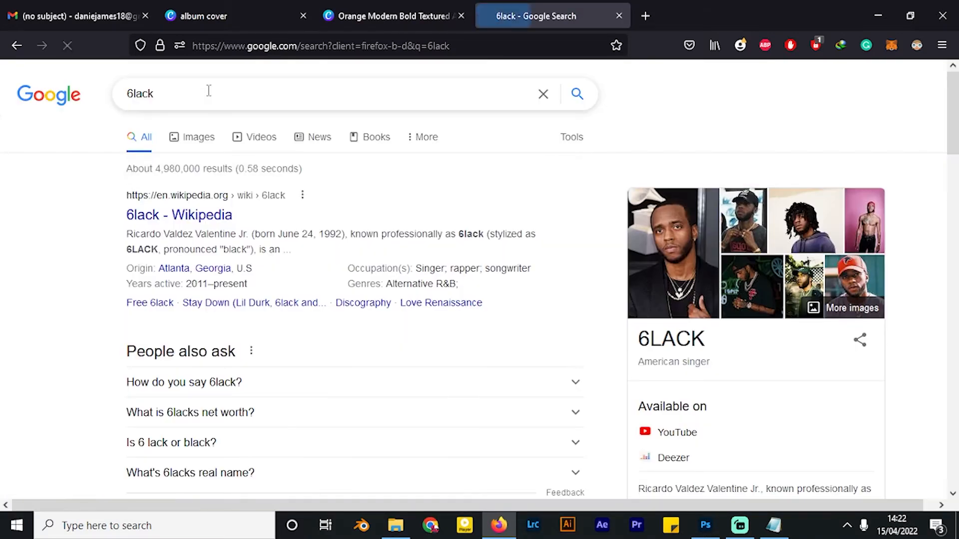
pyautogui.click(207, 89)
pyautogui.write('f')
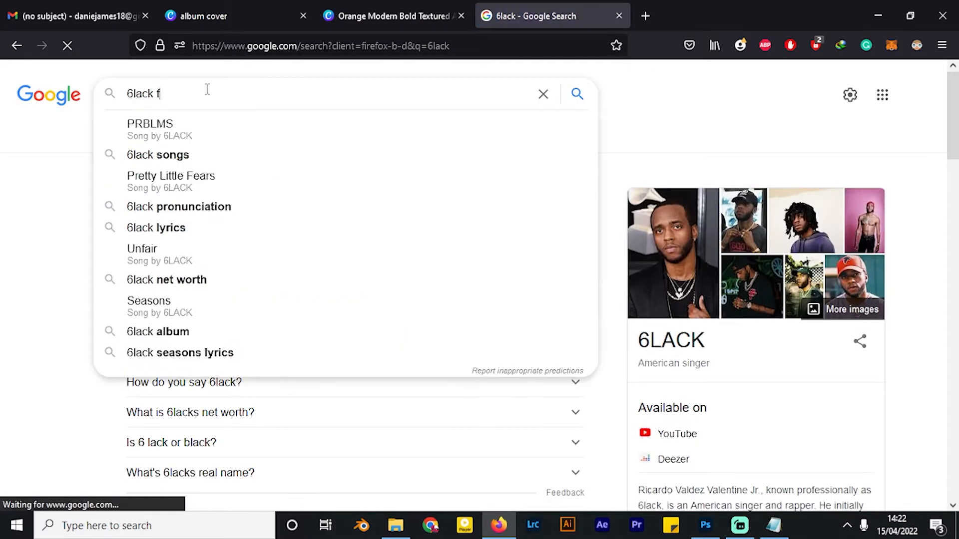
pyautogui.write('ace shot')
pyautogui.press('Return')
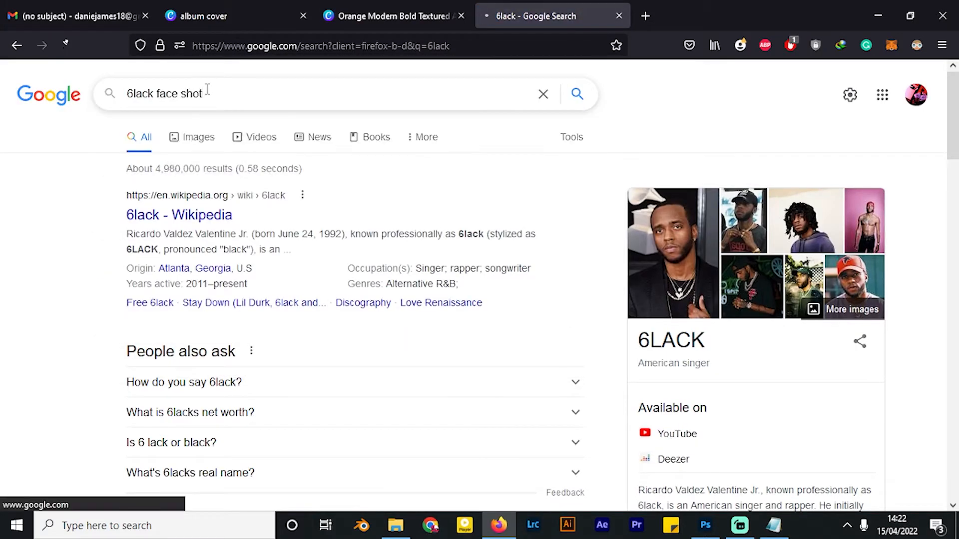
# - Show the image results for the 6lack search and filter them to large size
pyautogui.click(196, 134)
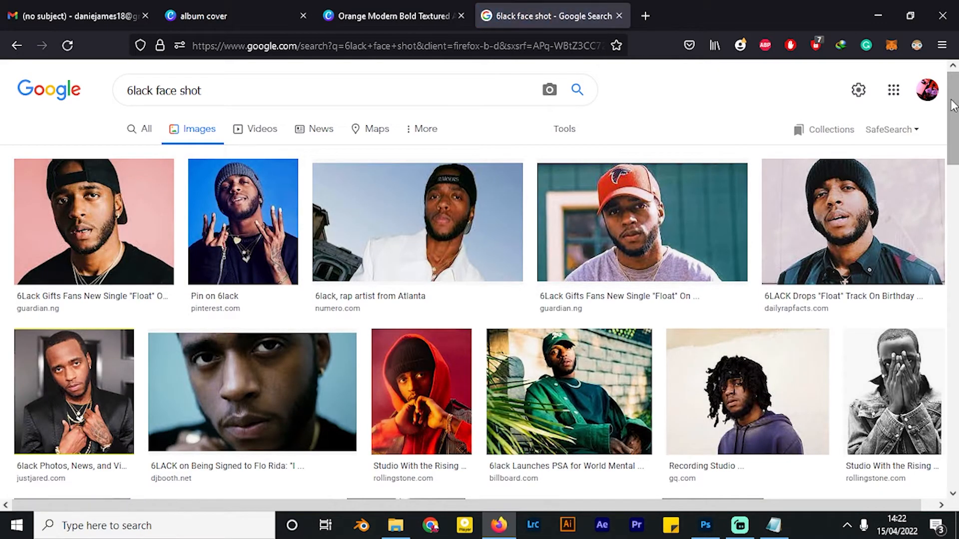
pyautogui.moveTo(954, 105); pyautogui.dragTo(951, 70)
pyautogui.click(564, 135)
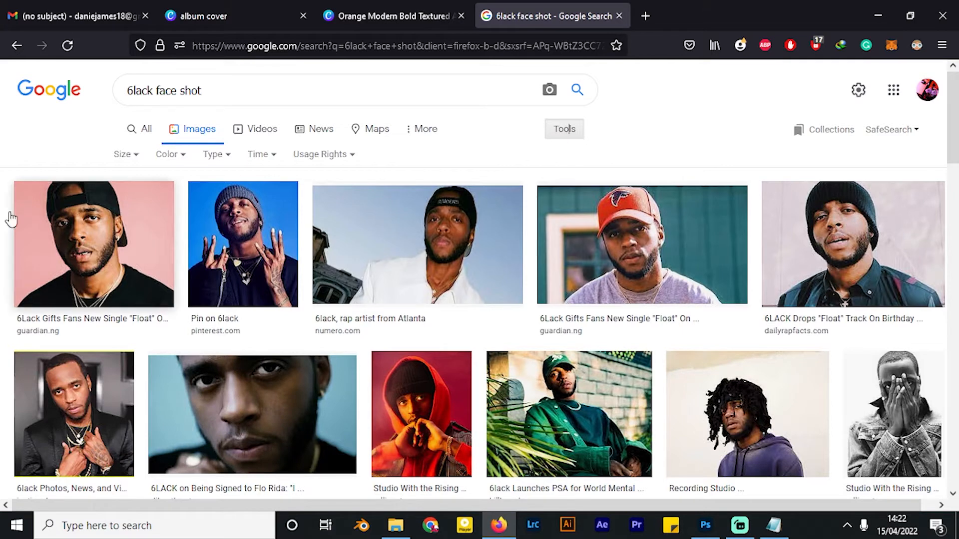
pyautogui.click(125, 155)
pyautogui.click(131, 202)
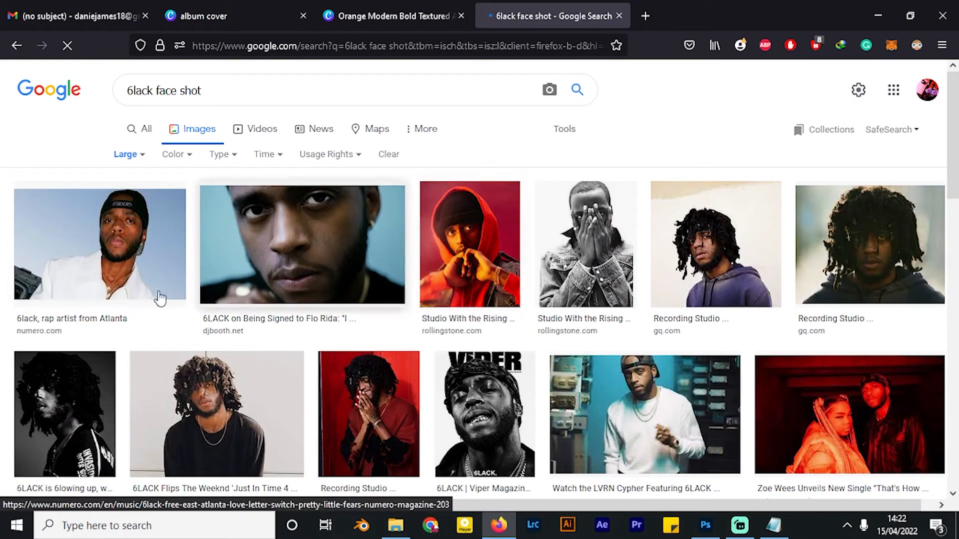
# - Preview the DJBooth close-up portrait from the results and try to save the image
pyautogui.click(315, 262)
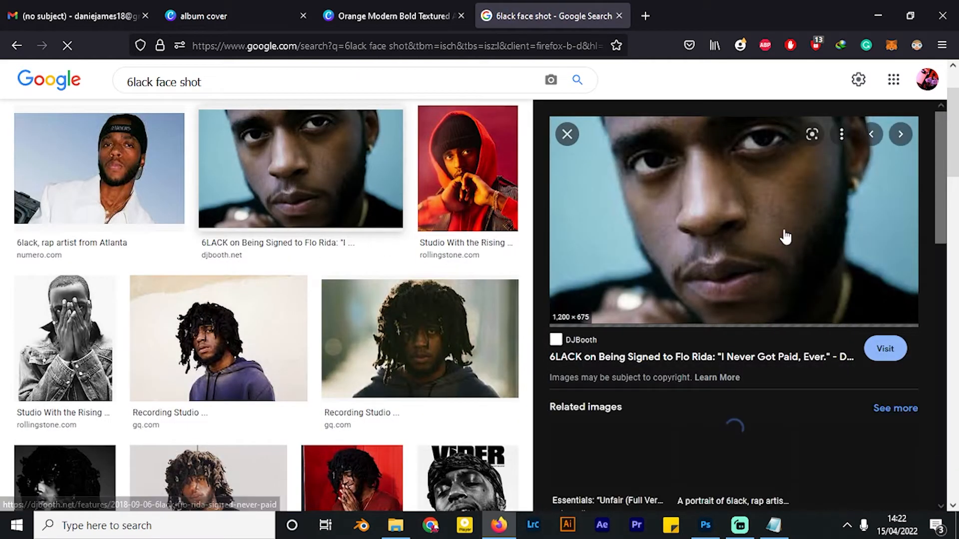
pyautogui.rightClick(788, 210)
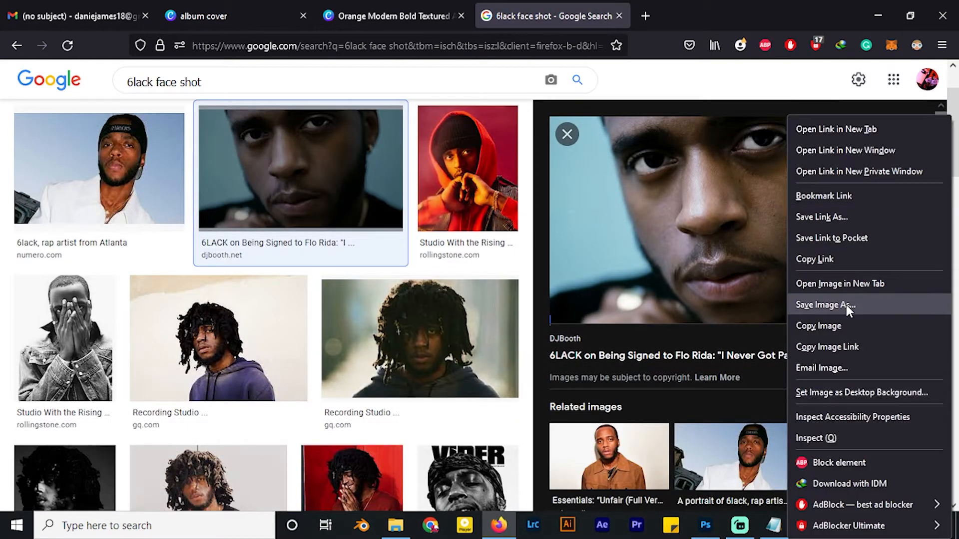
pyautogui.click(846, 304)
pyautogui.click(514, 408)
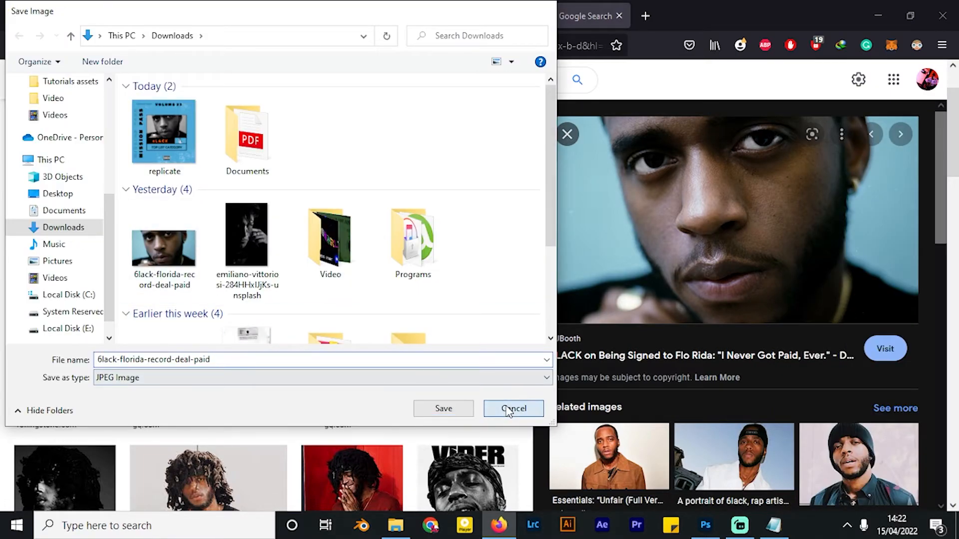
# - Switch back to Photoshop and place the 6lack-florida-record-deal-paid image from File Explorer onto the canvas
pyautogui.click(878, 16)
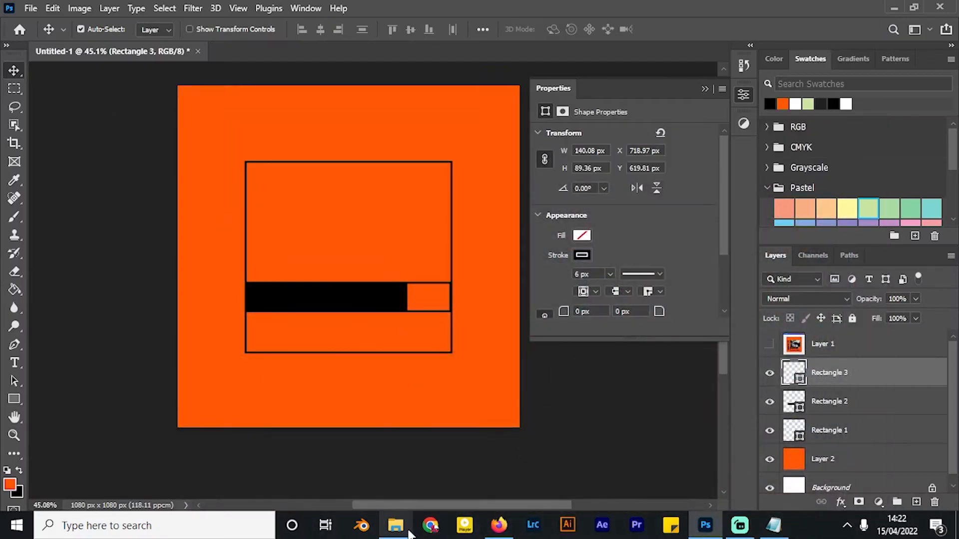
pyautogui.click(400, 530)
pyautogui.moveTo(677, 175); pyautogui.dragTo(351, 239)
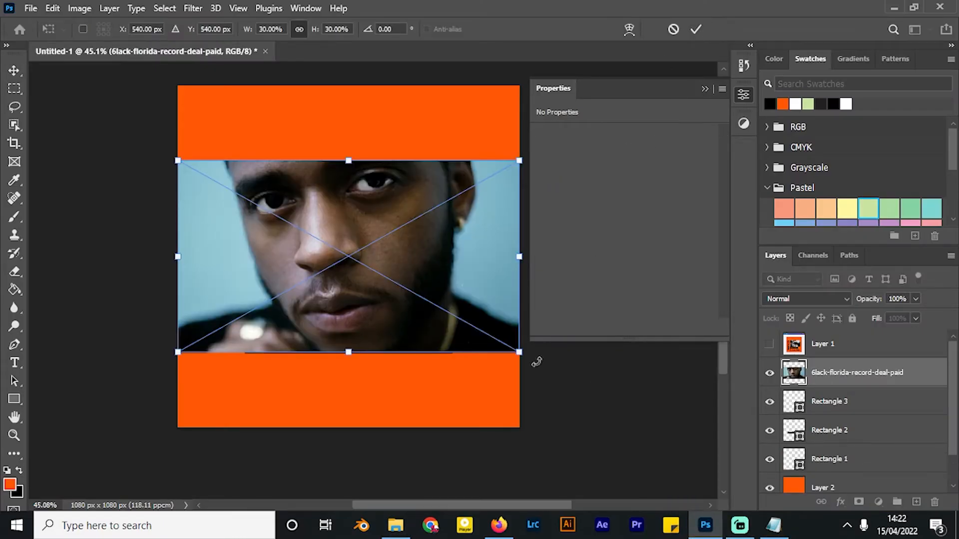
# - Scale the placed portrait to about 772 × 434 px and position it over the upper part of the frame
pyautogui.moveTo(521, 345); pyautogui.dragTo(465, 329)
pyautogui.moveTo(418, 260); pyautogui.dragTo(416, 232)
pyautogui.press('Return')
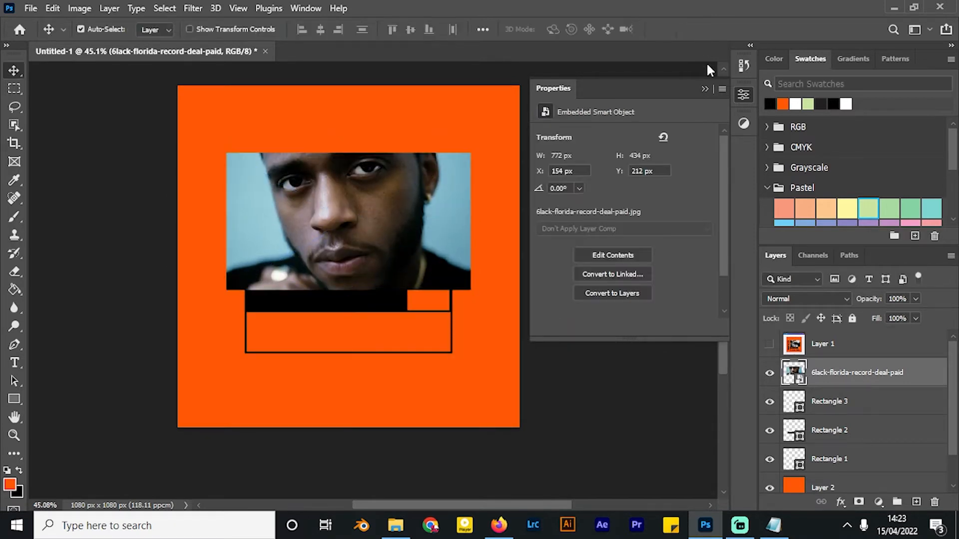
# - Rename the portrait layer as "main image"
pyautogui.scroll(-1, 833, 458)
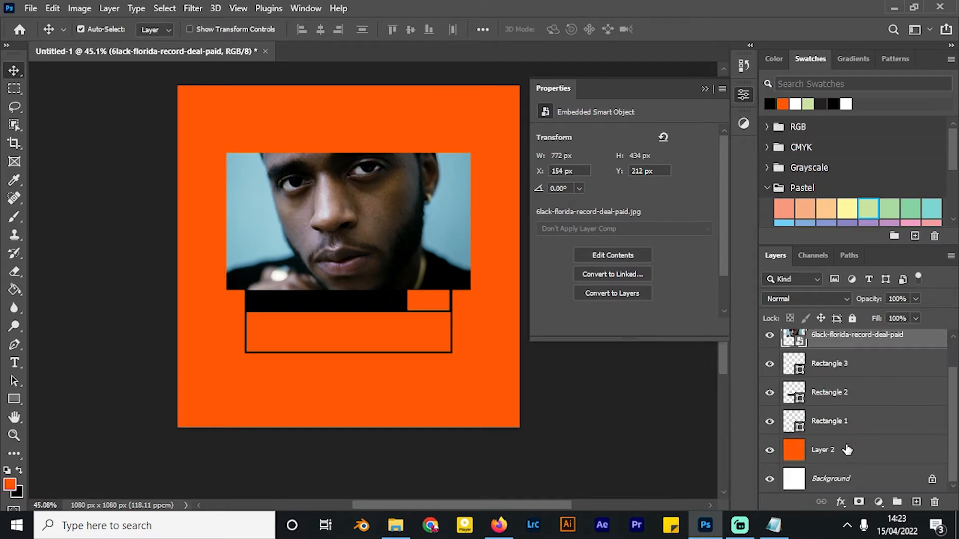
pyautogui.doubleClick(889, 336)
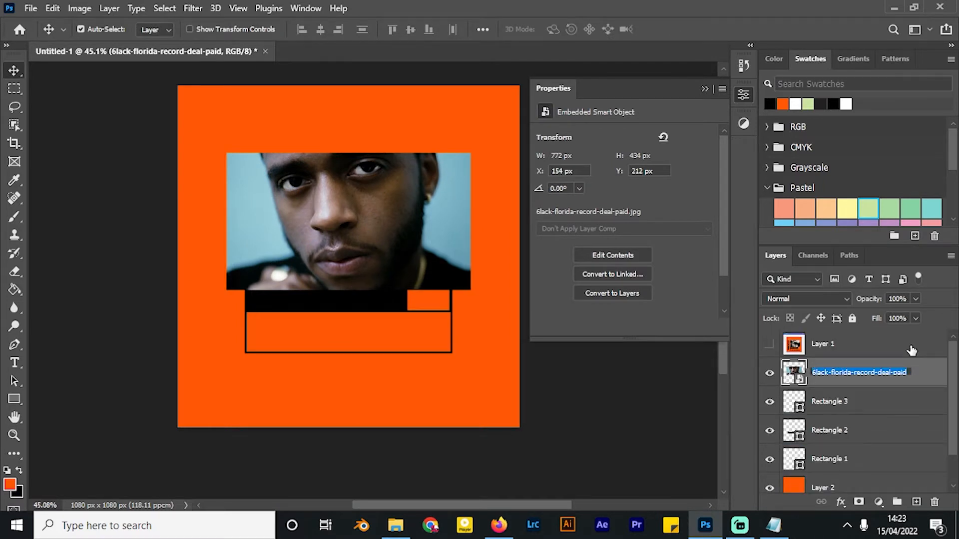
pyautogui.write('main ima')
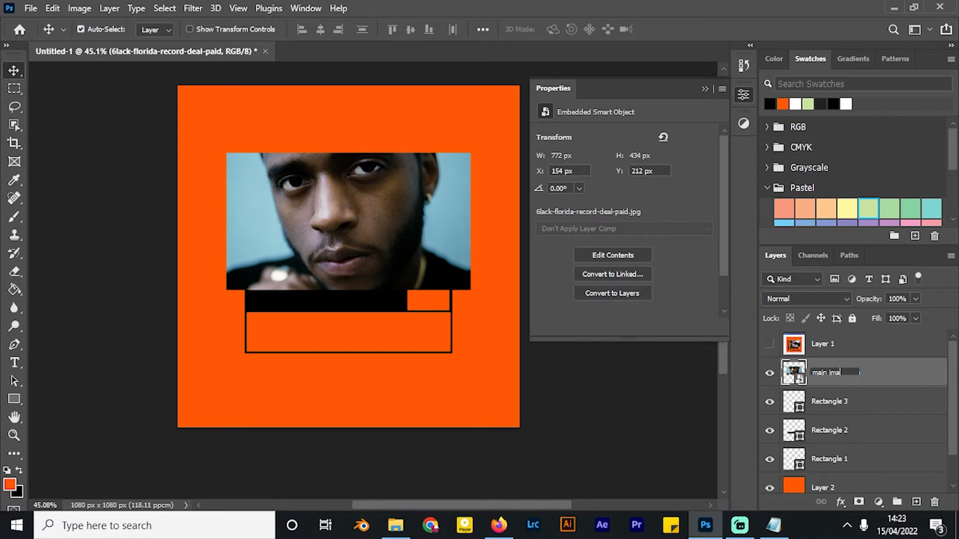
pyautogui.write('ge')
pyautogui.press('Return')
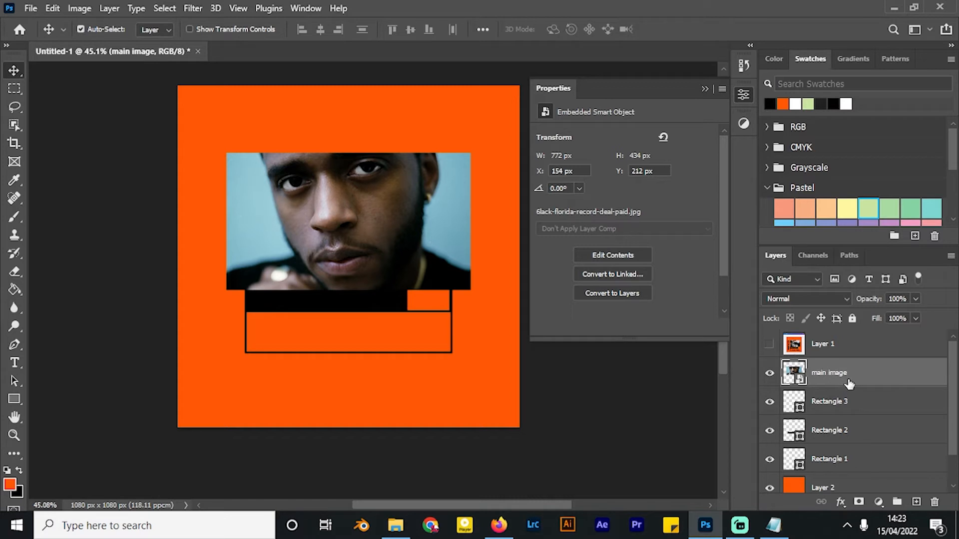
# - Lower the main image layer's opacity to 78% and rasterize the layer
pyautogui.click(884, 399)
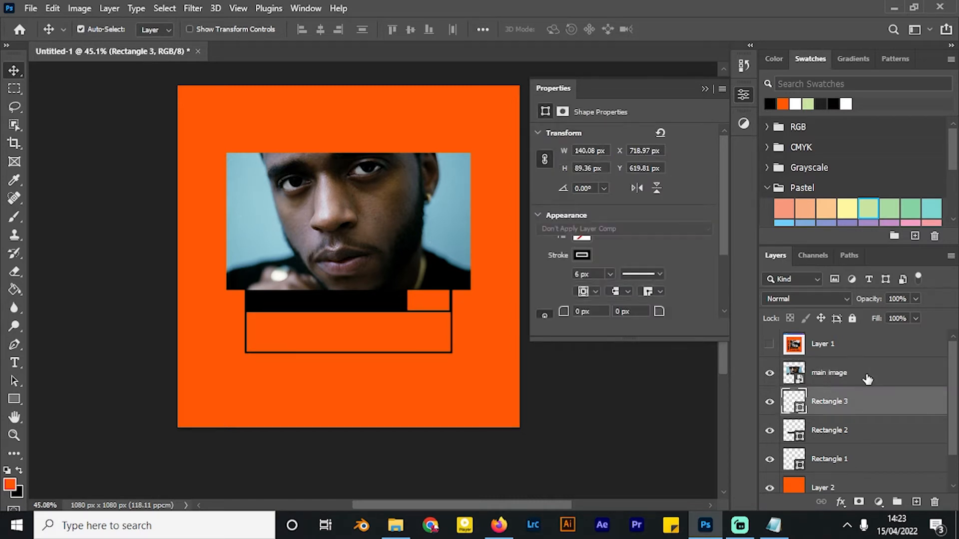
pyautogui.click(869, 379)
pyautogui.click(916, 300)
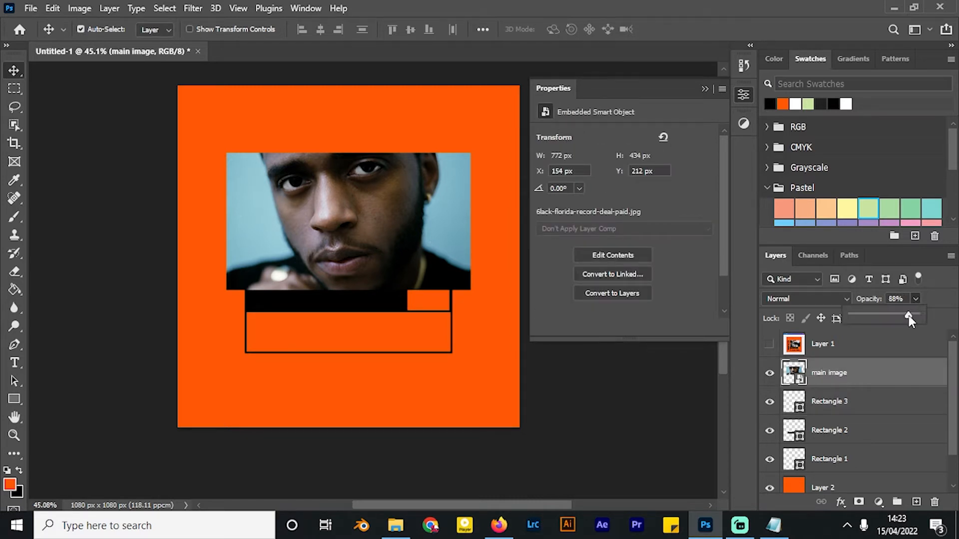
pyautogui.moveTo(909, 316); pyautogui.dragTo(896, 315)
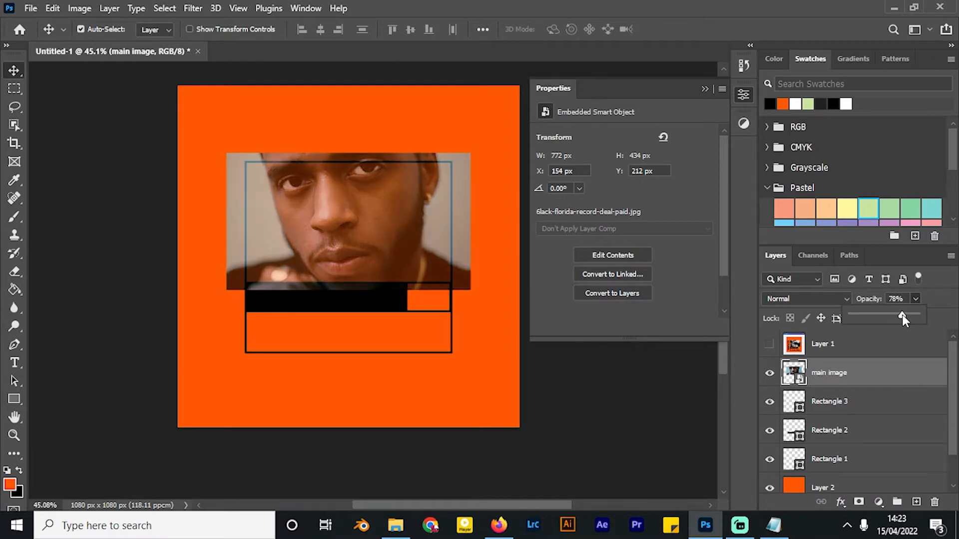
pyautogui.rightClick(845, 382)
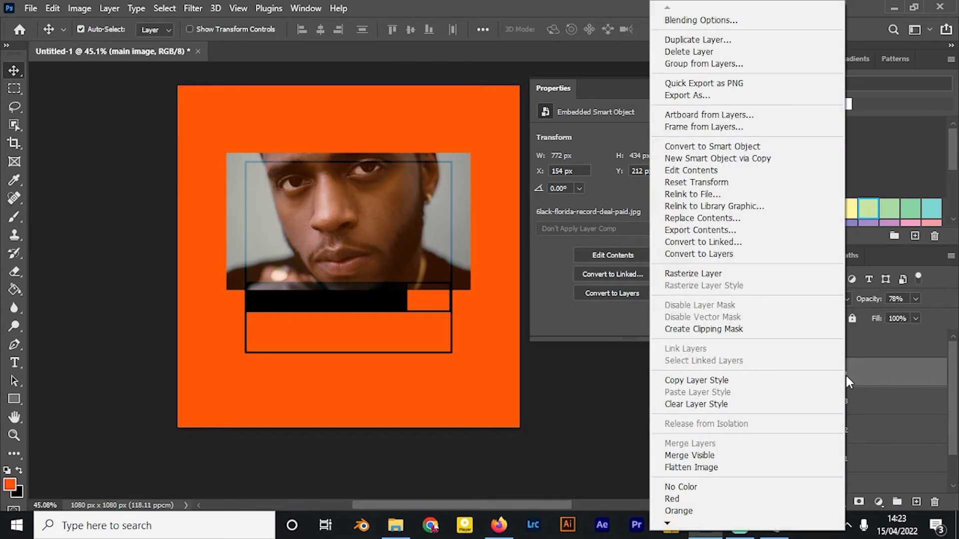
pyautogui.click(694, 274)
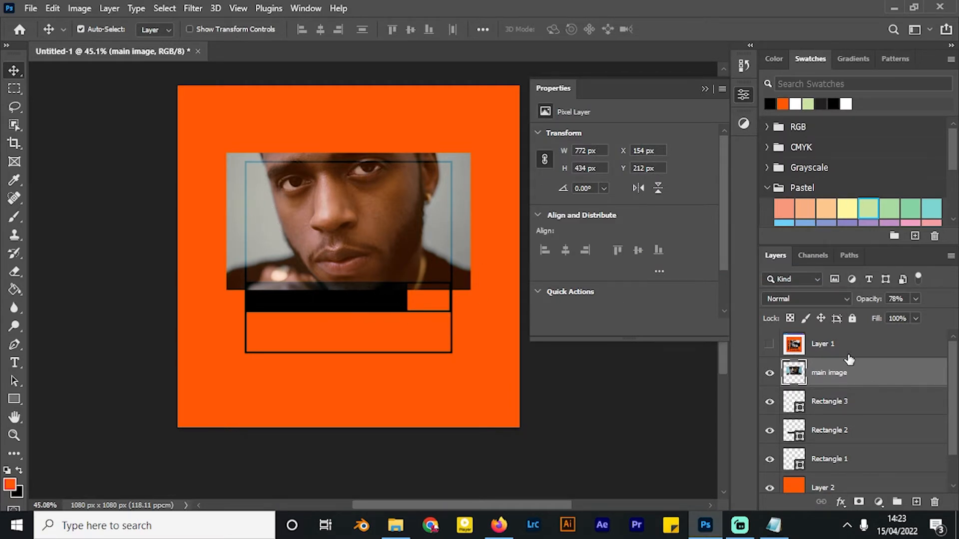
# - Scale the main image to about 698 × 392 px, aligning its top edge with the frame's top and overlapping the black bar
pyautogui.hotkey('ctrl', 't')
pyautogui.scroll(1, 269, 215)
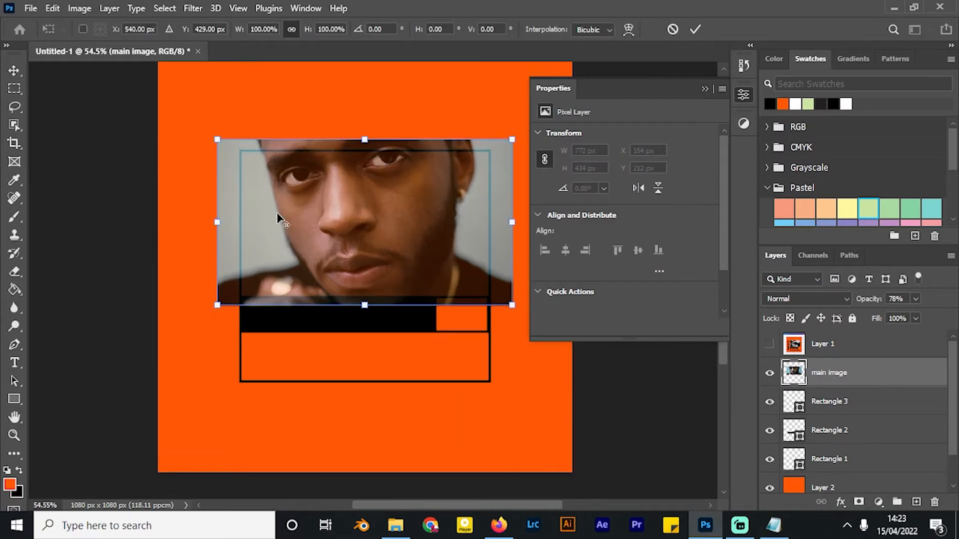
pyautogui.moveTo(276, 211); pyautogui.dragTo(408, 203)
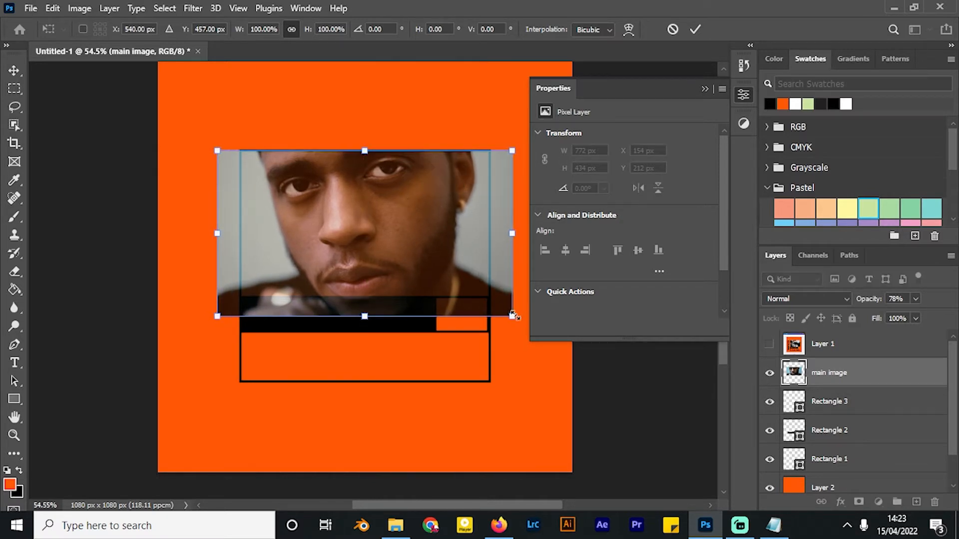
pyautogui.moveTo(512, 316); pyautogui.dragTo(498, 305)
pyautogui.moveTo(466, 254); pyautogui.dragTo(460, 245)
pyautogui.press('Return')
# - Trim the main image to the frame area above the black bar using an inverted rectangular marquee selection, and deselect
pyautogui.scroll(3, 322, 197)
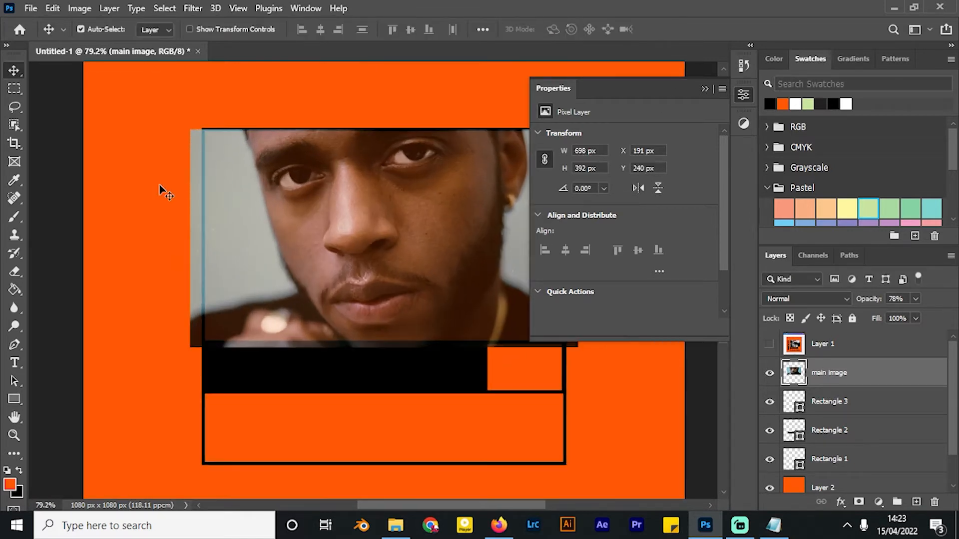
pyautogui.click(13, 89)
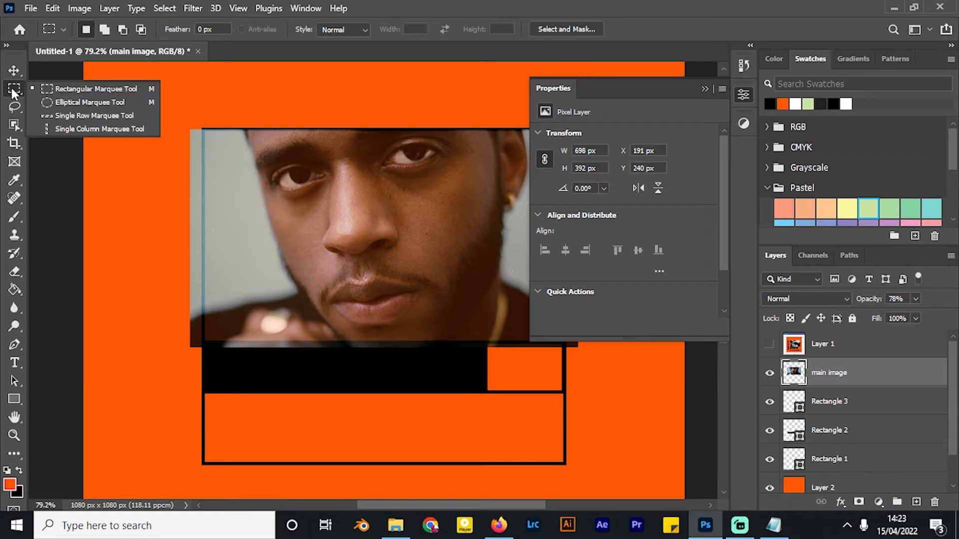
pyautogui.click(705, 89)
pyautogui.scroll(2, 255, 207)
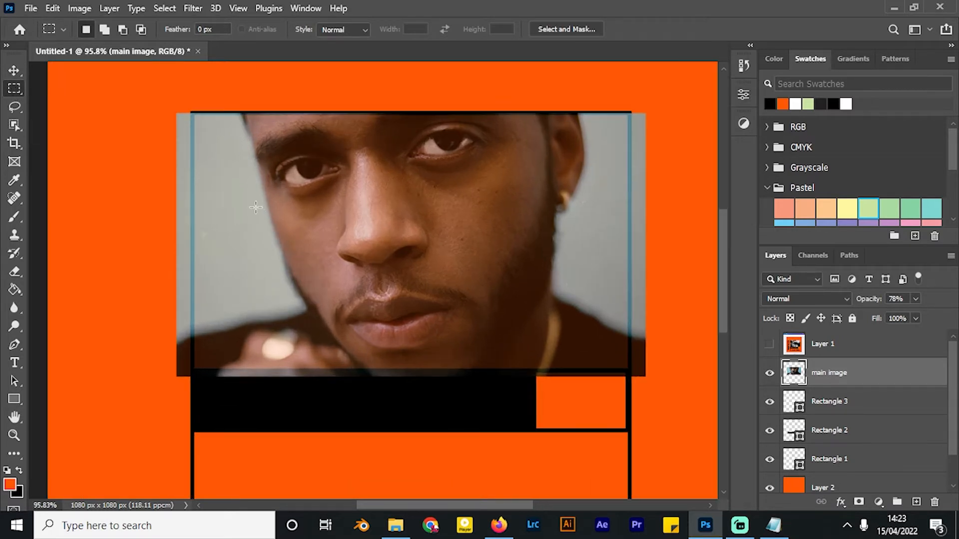
pyautogui.scroll(1, 184, 113)
pyautogui.moveTo(192, 111); pyautogui.dragTo(670, 394)
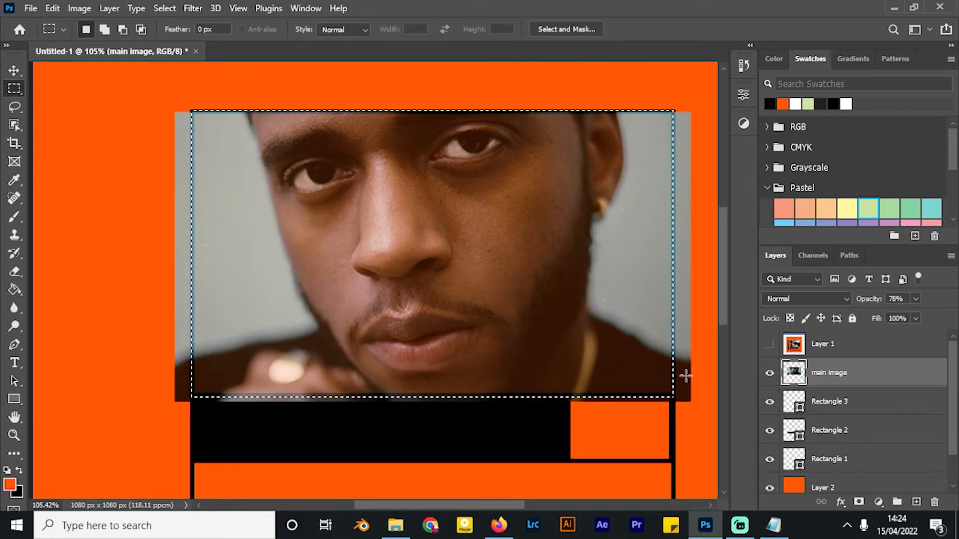
pyautogui.hotkey('ctrl', 'shift', 'i')
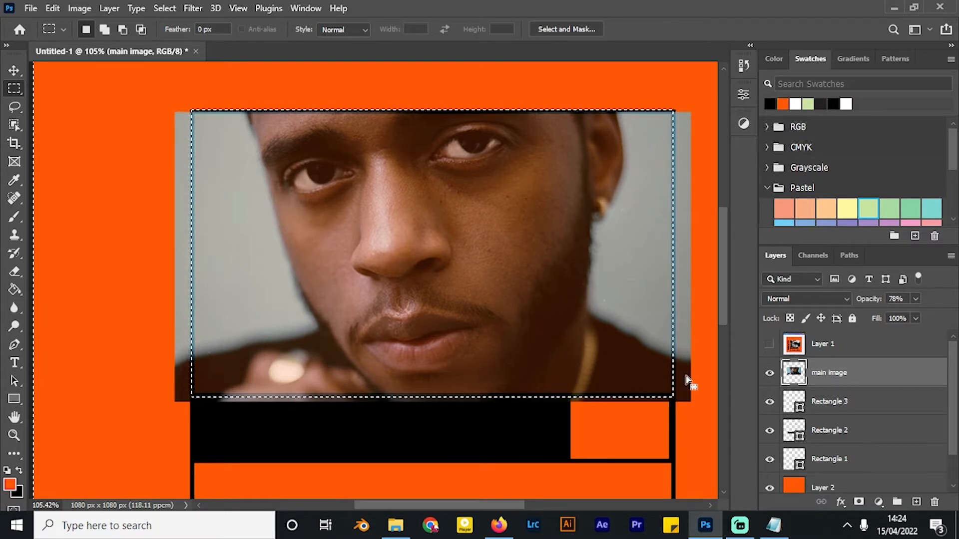
pyautogui.press('Delete')
pyautogui.hotkey('ctrl', 'd')
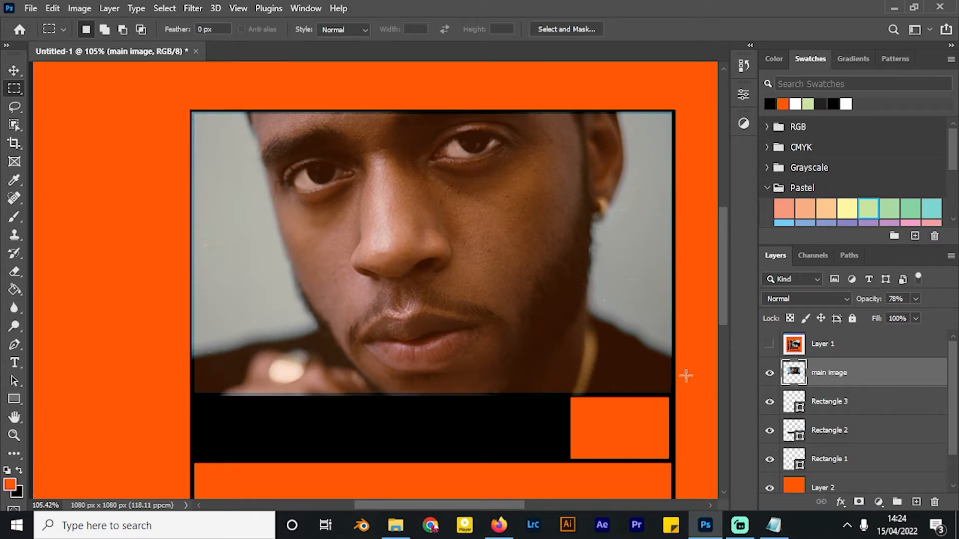
# - Set the main image layer's opacity back to 100%
pyautogui.press('v')
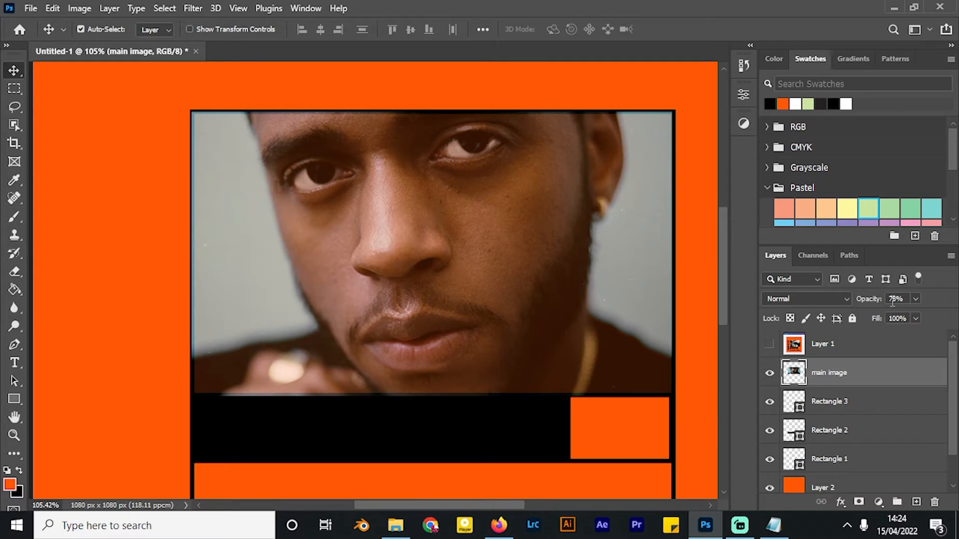
pyautogui.click(912, 296)
pyautogui.moveTo(916, 315); pyautogui.dragTo(930, 315)
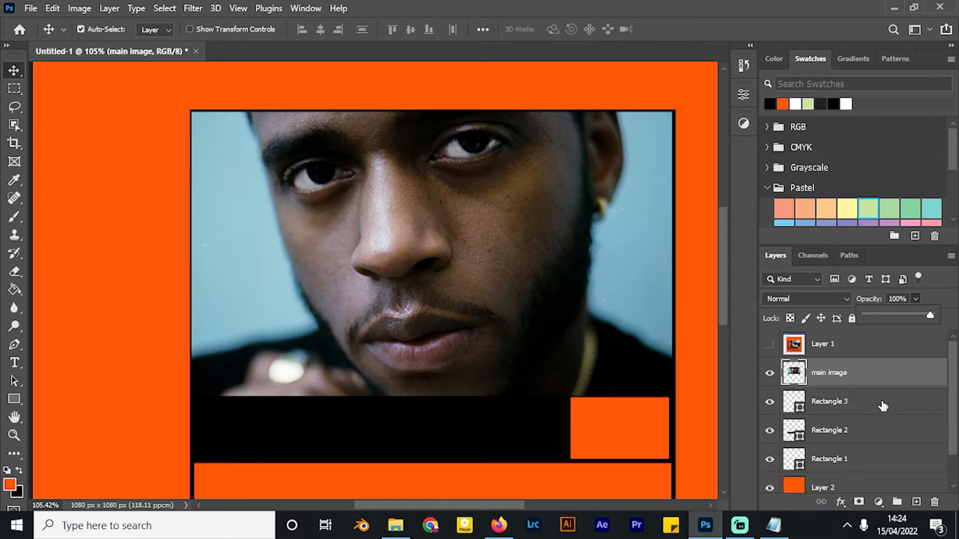
# - Try the main image layer beneath the three rectangle layers, and undo the reordering
pyautogui.scroll(-1, 899, 415)
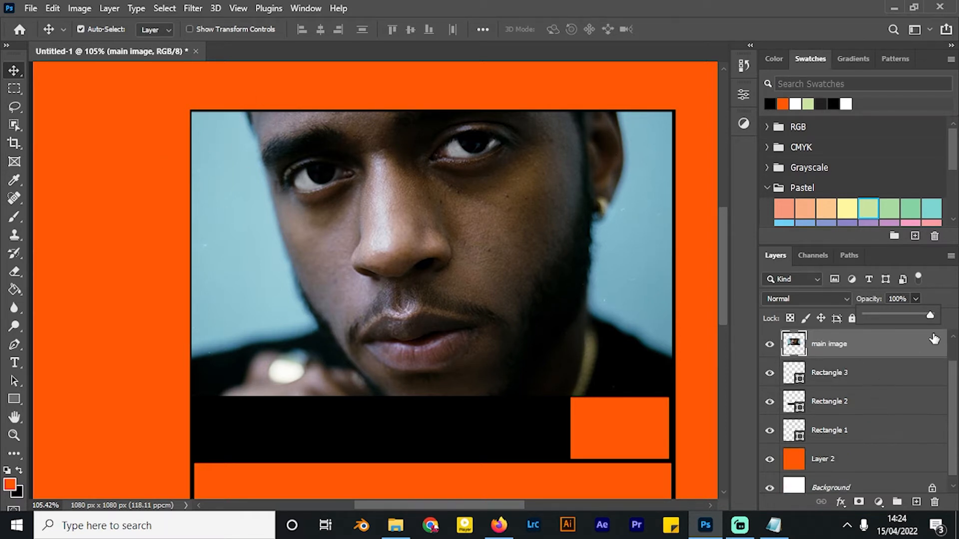
pyautogui.moveTo(873, 351); pyautogui.dragTo(876, 442)
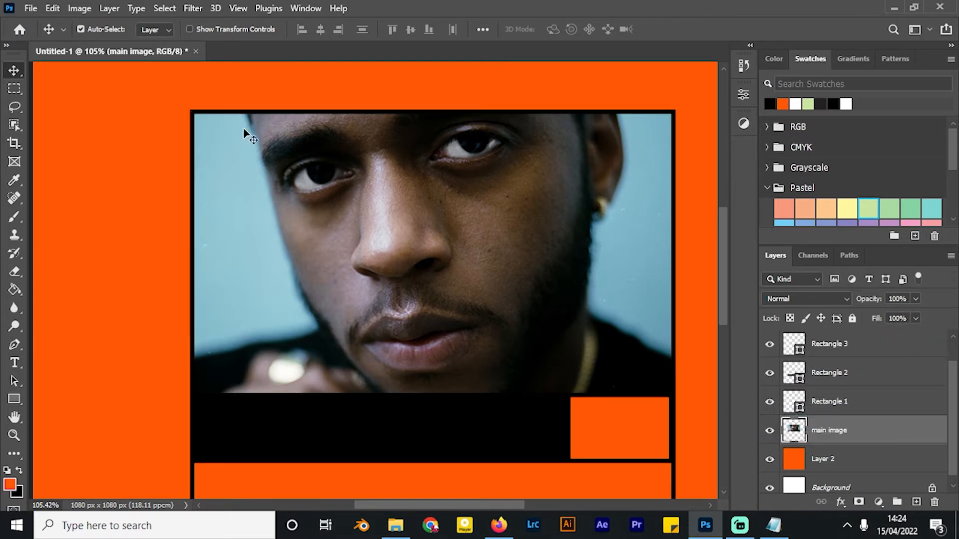
pyautogui.hotkey('ctrl', 'z')
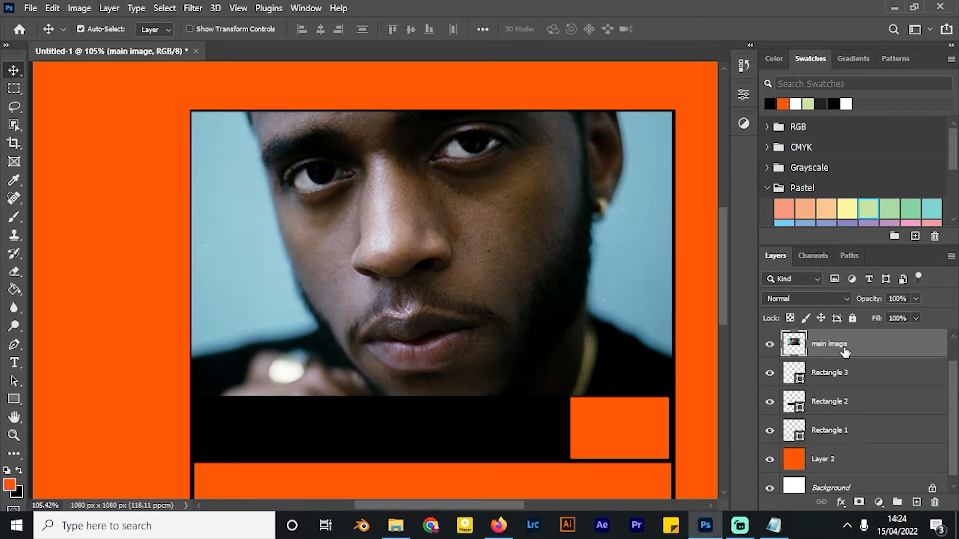
# - Move the main image layer below Rectangle 1, directly above the orange Layer 2
pyautogui.moveTo(844, 352); pyautogui.dragTo(838, 444)
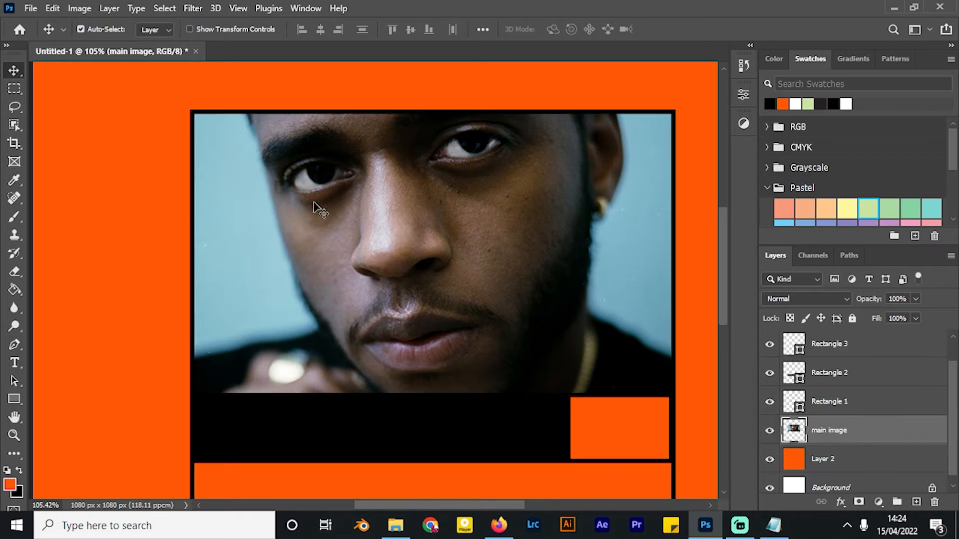
pyautogui.hotkey('ctrl', '-')
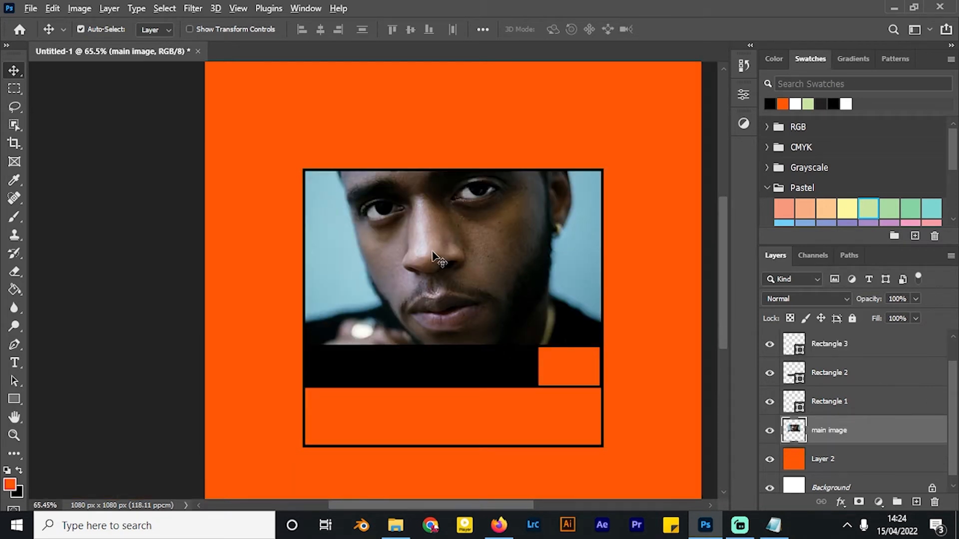
pyautogui.hotkey('ctrl', '0')
pyautogui.scroll(-1, 434, 255)
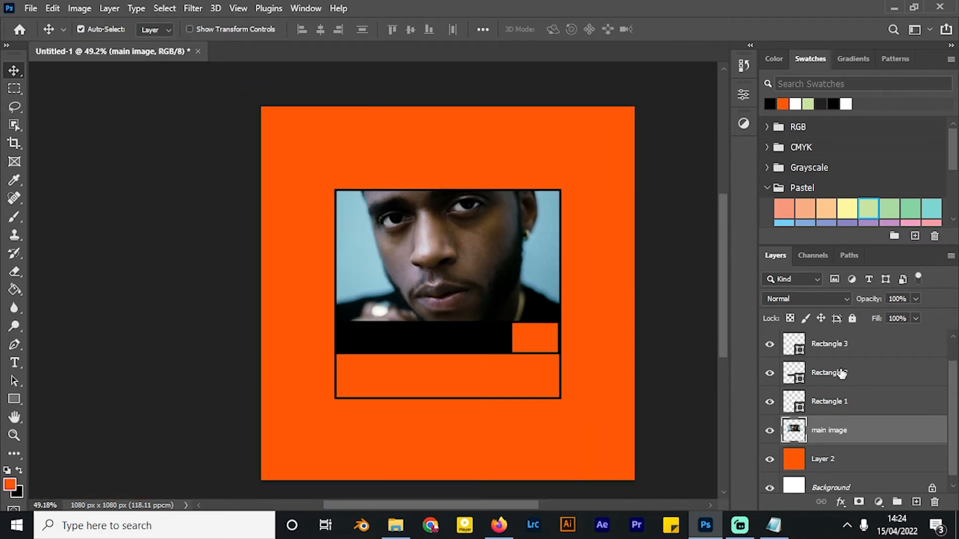
pyautogui.scroll(1, 804, 378)
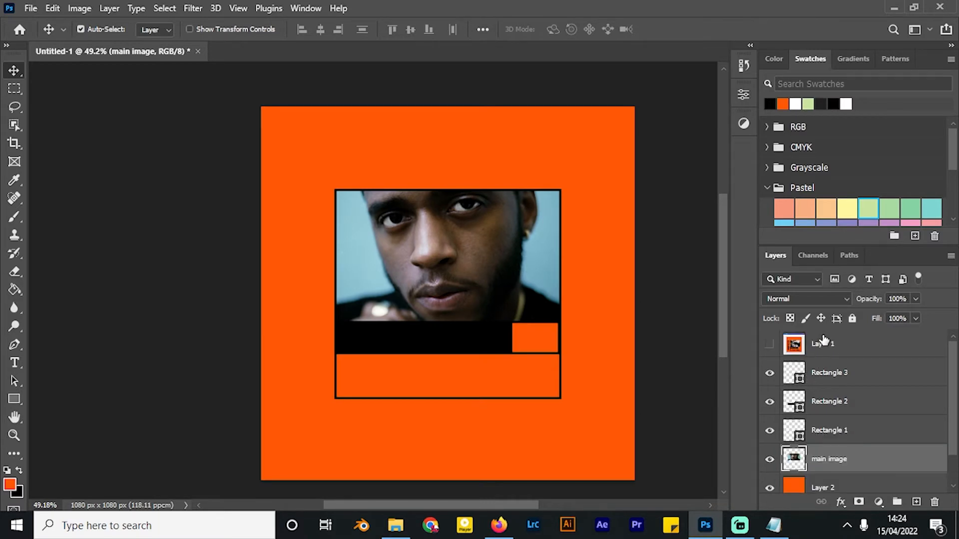
# - Add the text TOP ARTIST CATEGORY in the frame's lower box and move its layer above Rectangle 3
pyautogui.press('t')
pyautogui.click(366, 377)
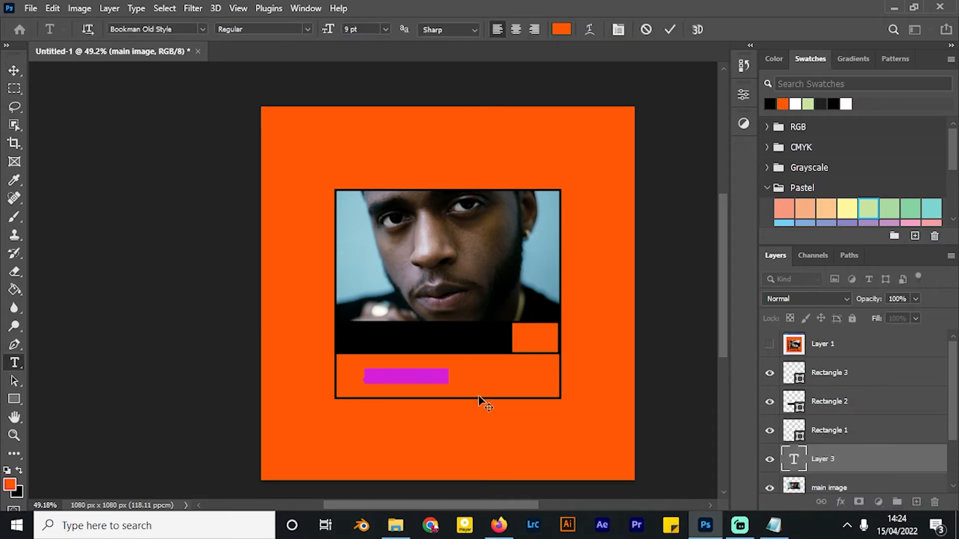
pyautogui.press('BackSpace')
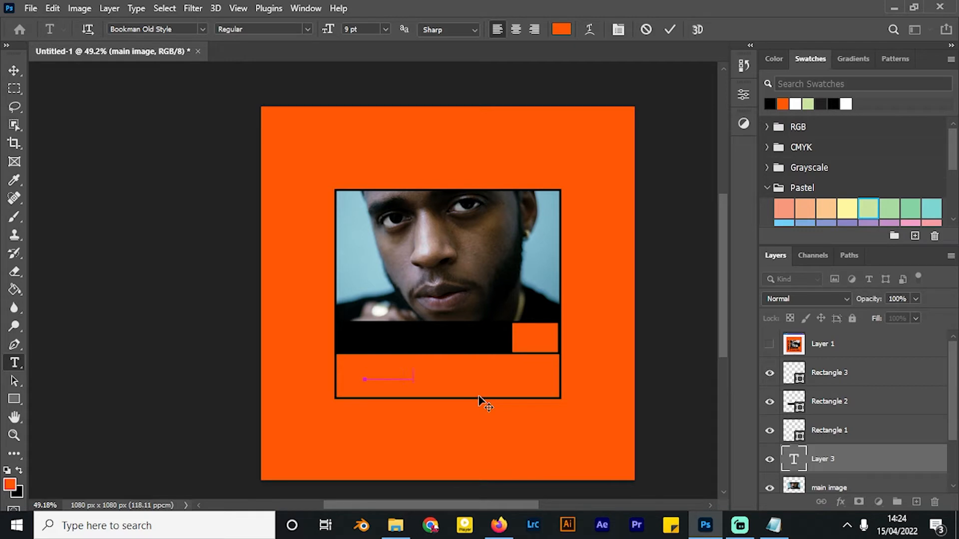
pyautogui.click(12, 72)
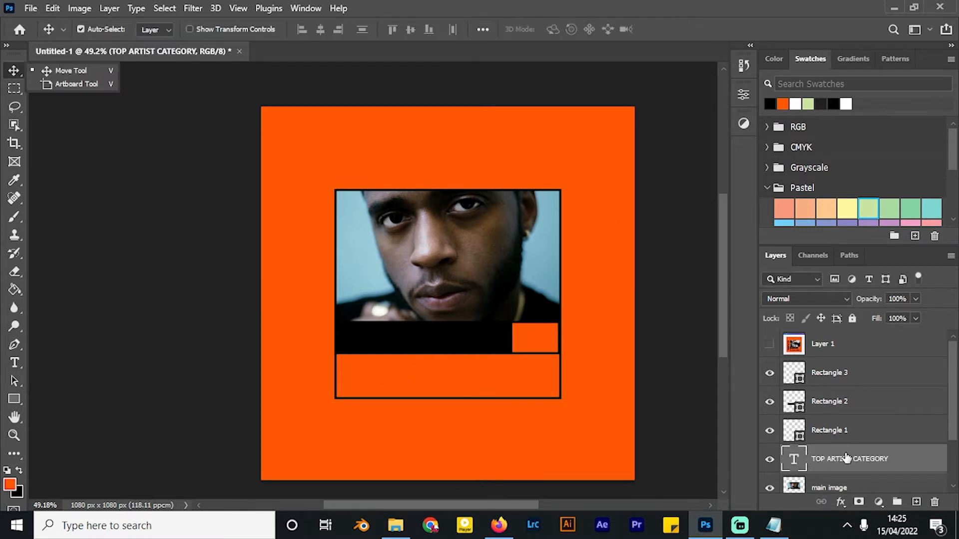
pyautogui.moveTo(846, 459); pyautogui.dragTo(815, 382)
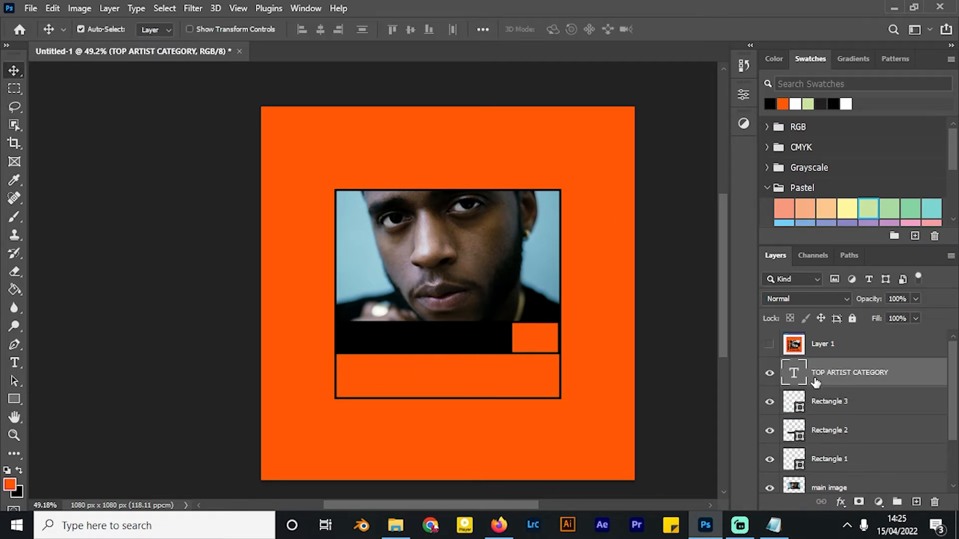
# - Change the TOP ARTIST CATEGORY text colour to black, 000000
pyautogui.click(743, 95)
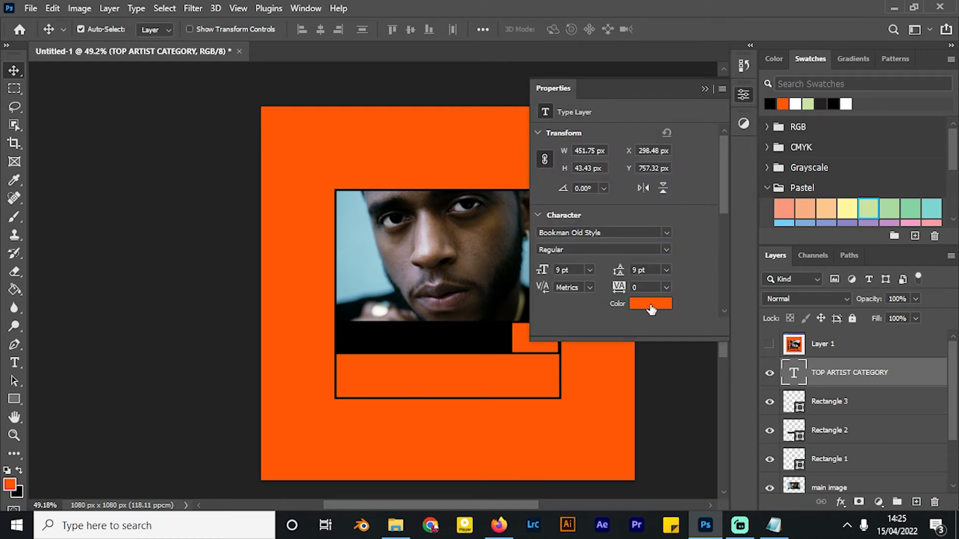
pyautogui.click(650, 304)
pyautogui.write('000000')
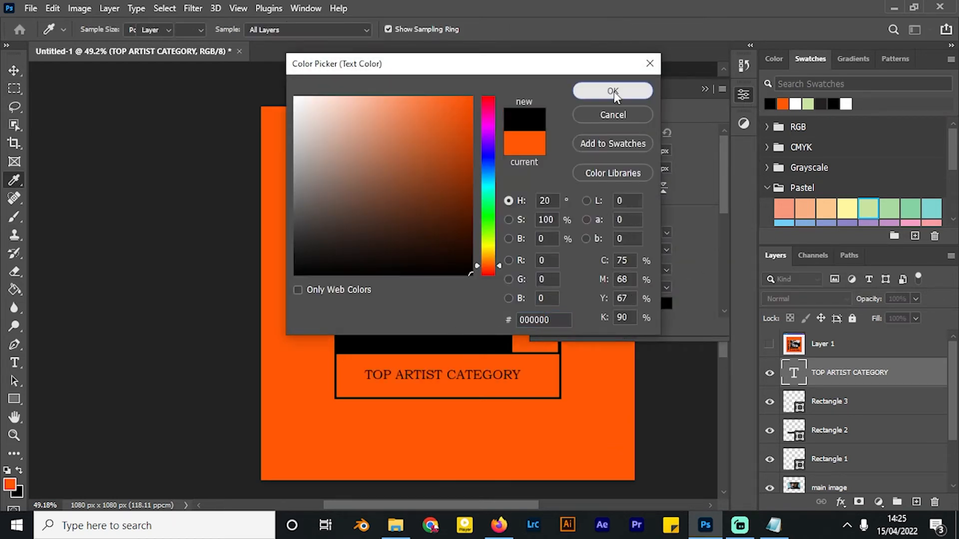
pyautogui.click(612, 90)
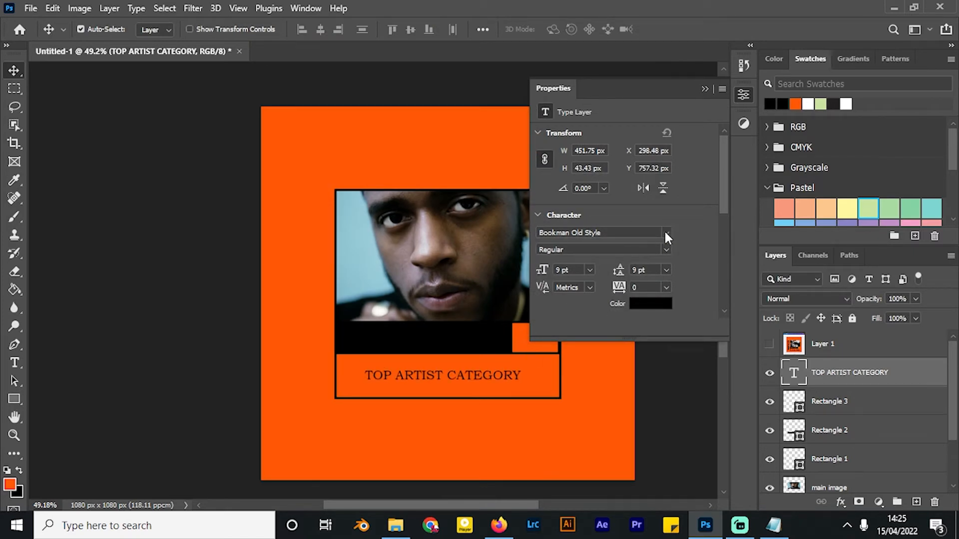
# - Set the TOP ARTIST CATEGORY font to Berlin Sans FB Demi
pyautogui.click(665, 231)
pyautogui.press('Down')
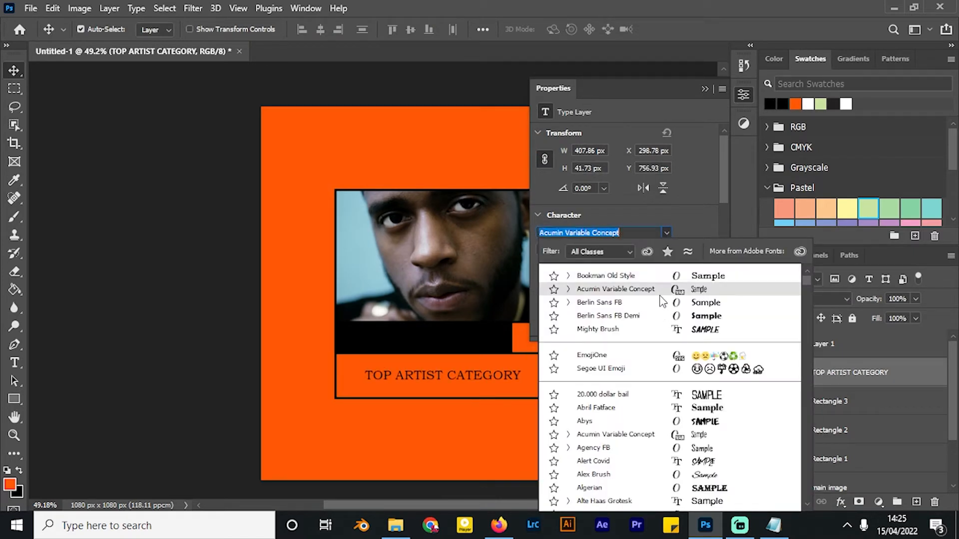
pyautogui.press('Down')
pyautogui.press('Down')
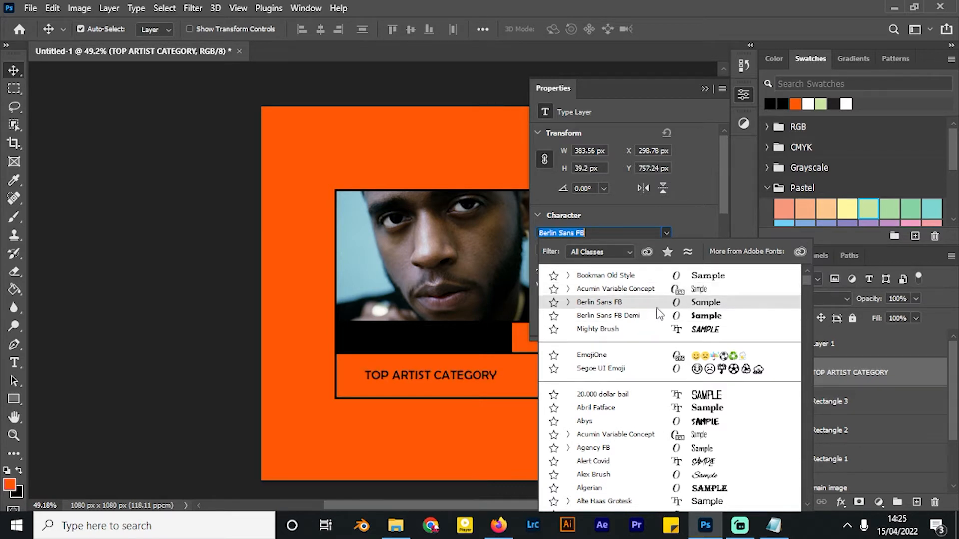
pyautogui.click(658, 319)
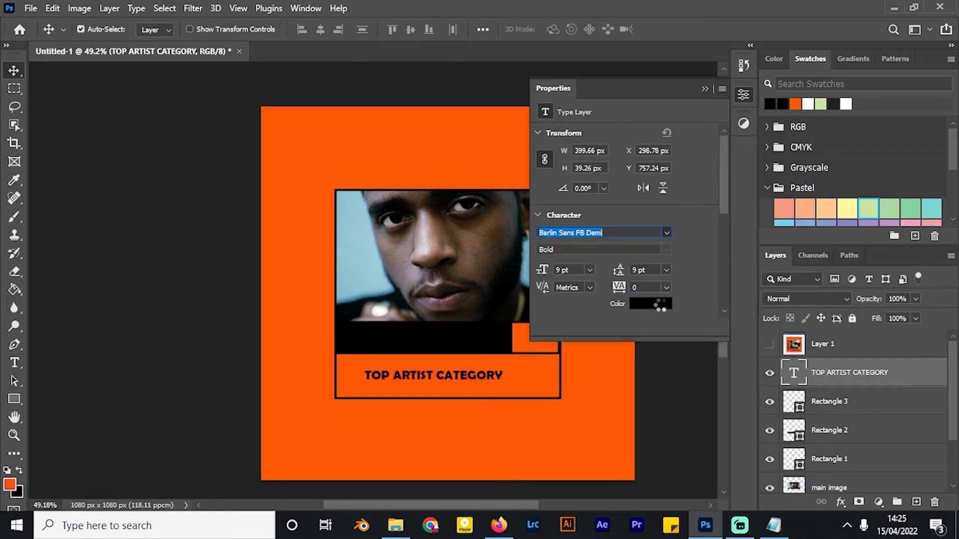
# - Enlarge the TOP ARTIST CATEGORY text to 16 pt
pyautogui.click(590, 270)
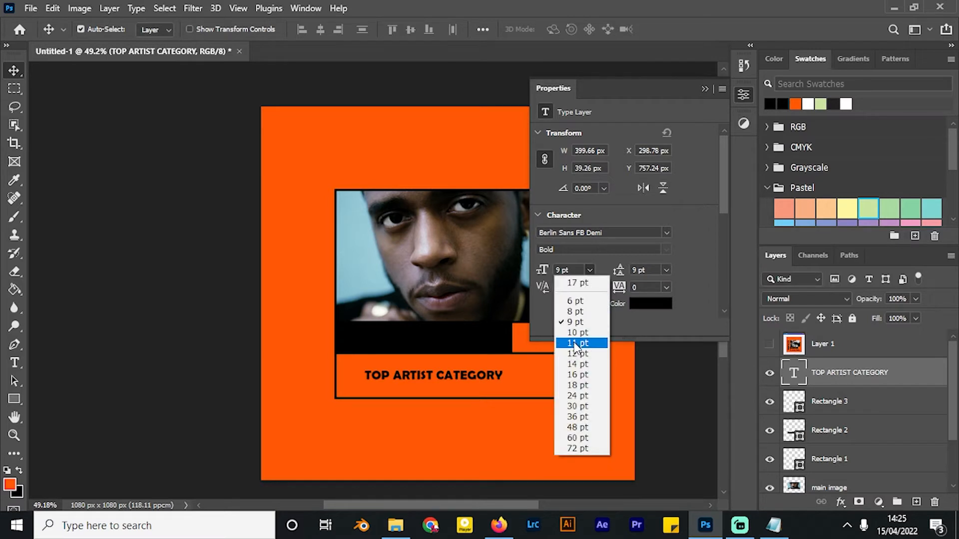
pyautogui.click(579, 356)
pyautogui.click(590, 269)
pyautogui.click(583, 375)
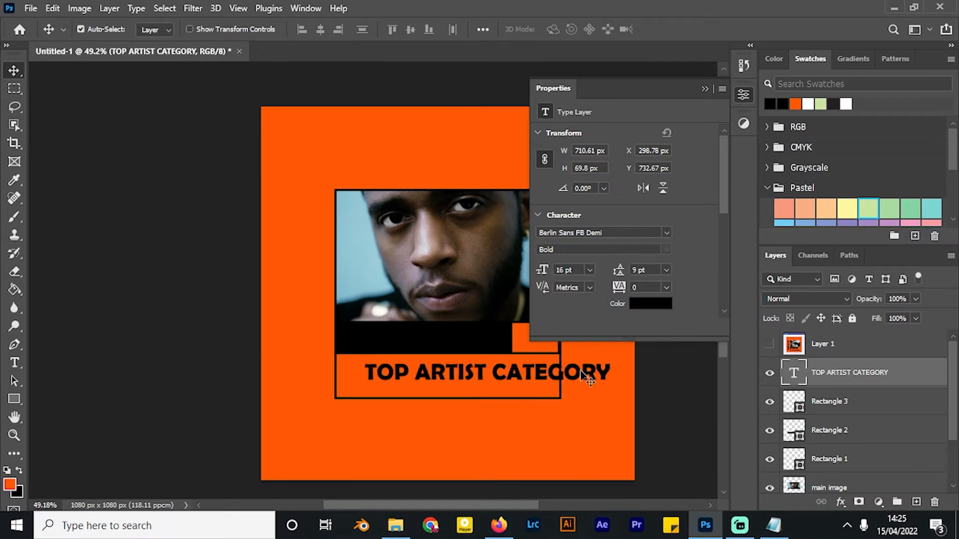
# - Scale TOP ARTIST CATEGORY to about 12.83 pt, centre it in the lower box, and place a duplicate below the frame
pyautogui.moveTo(587, 375); pyautogui.dragTo(556, 365)
pyautogui.hotkey('ctrl', 't')
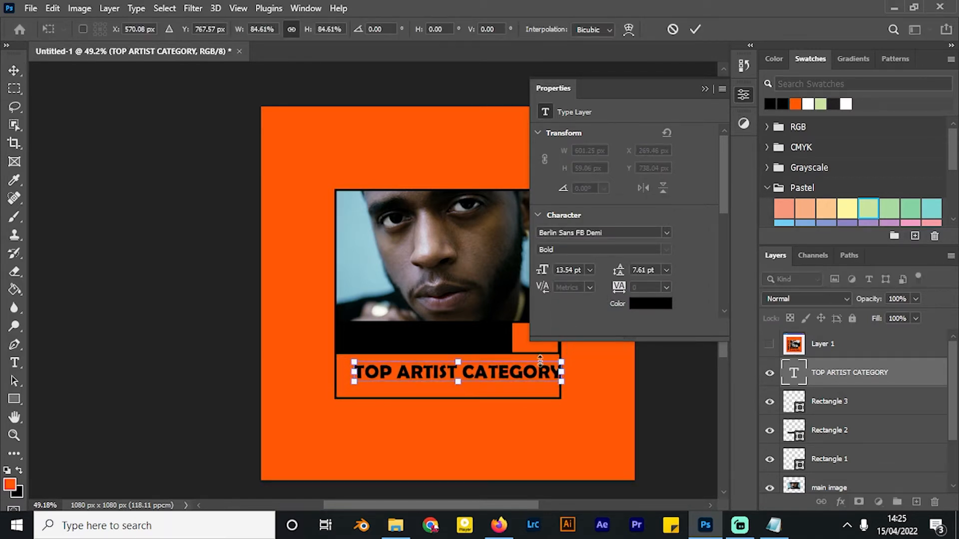
pyautogui.press('Escape')
pyautogui.moveTo(477, 380); pyautogui.dragTo(477, 379)
pyautogui.hotkey('ctrl', 't')
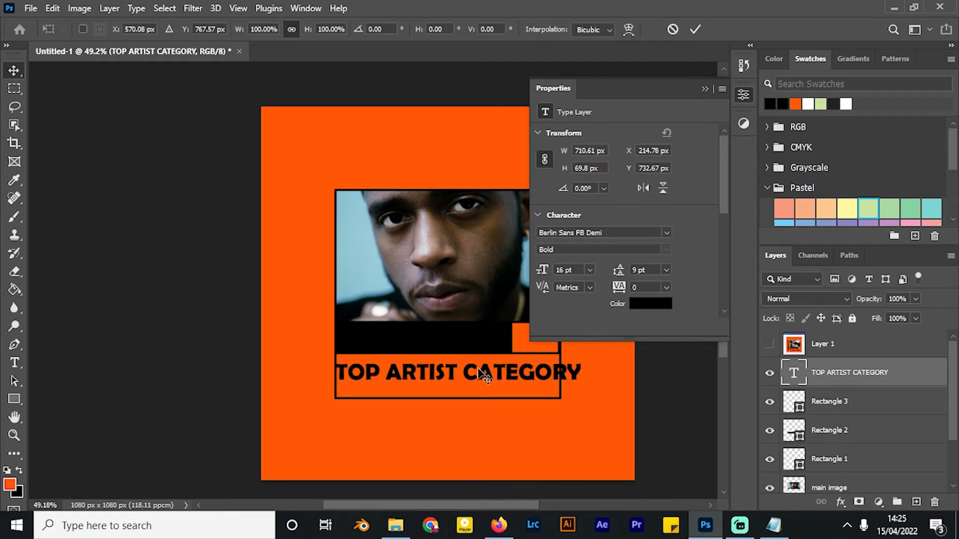
pyautogui.moveTo(581, 360); pyautogui.dragTo(458, 439)
pyautogui.click(695, 29)
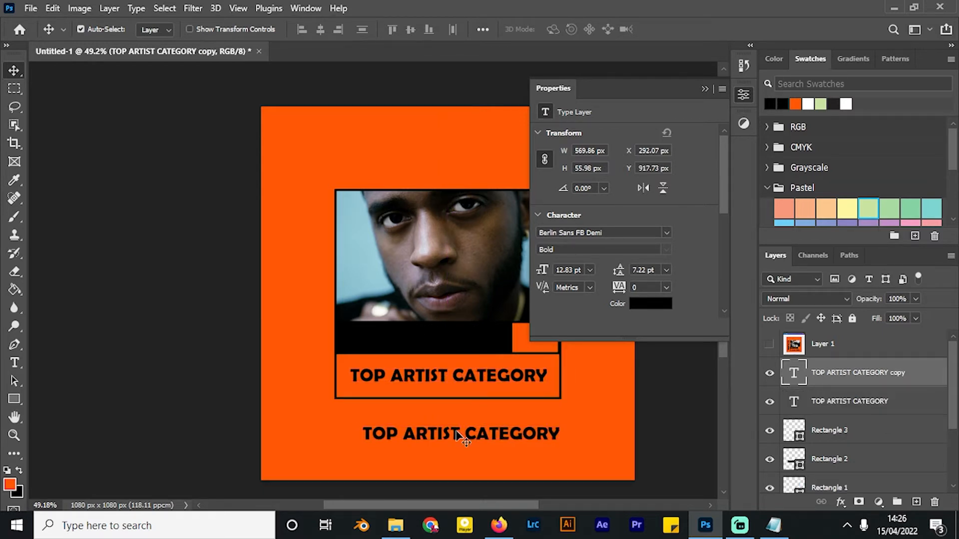
# - Duplicate TOP ARTIST CATEGORY just below the frame, align the two copies, and change the upper copy to read 6LACK
pyautogui.moveTo(438, 377); pyautogui.dragTo(439, 414)
pyautogui.moveTo(509, 439); pyautogui.dragTo(495, 445)
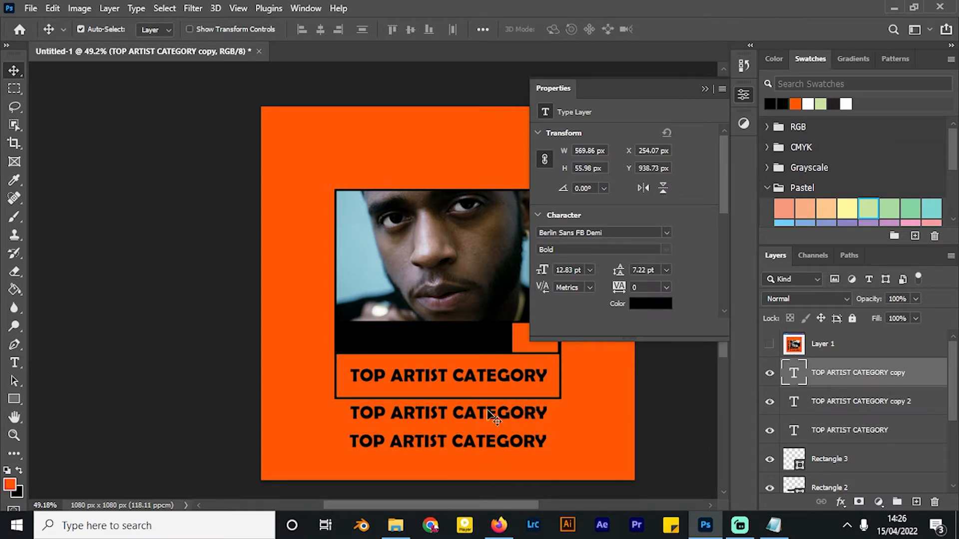
pyautogui.click(799, 402)
pyautogui.doubleClick(800, 402)
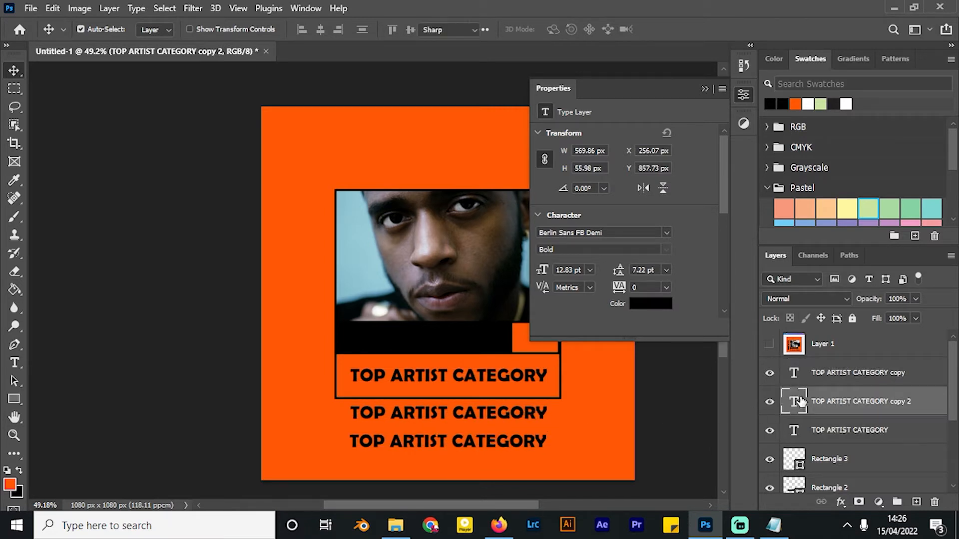
pyautogui.write('6LACK')
pyautogui.click(14, 70)
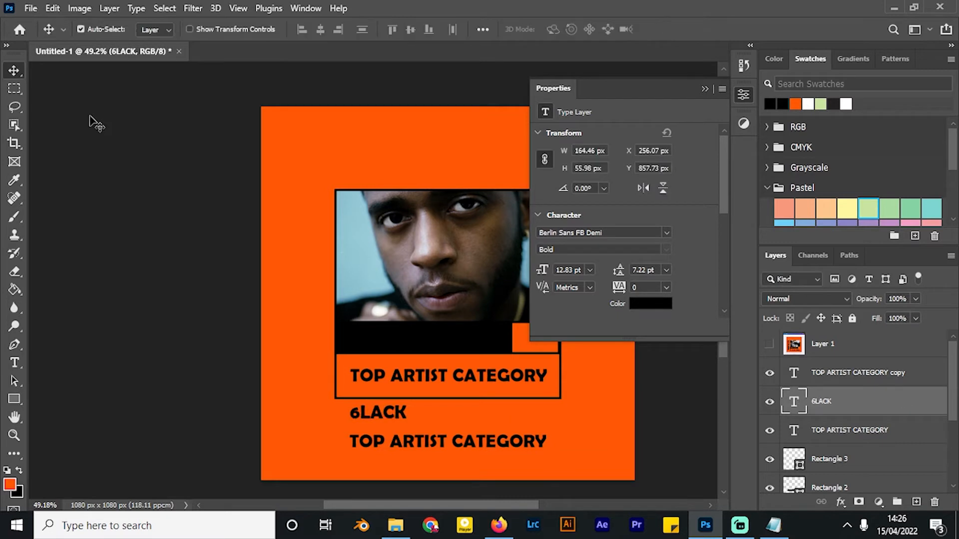
# - Move the 6LACK text onto the black bar and recolour it with the background's orange
pyautogui.moveTo(388, 421); pyautogui.dragTo(420, 344)
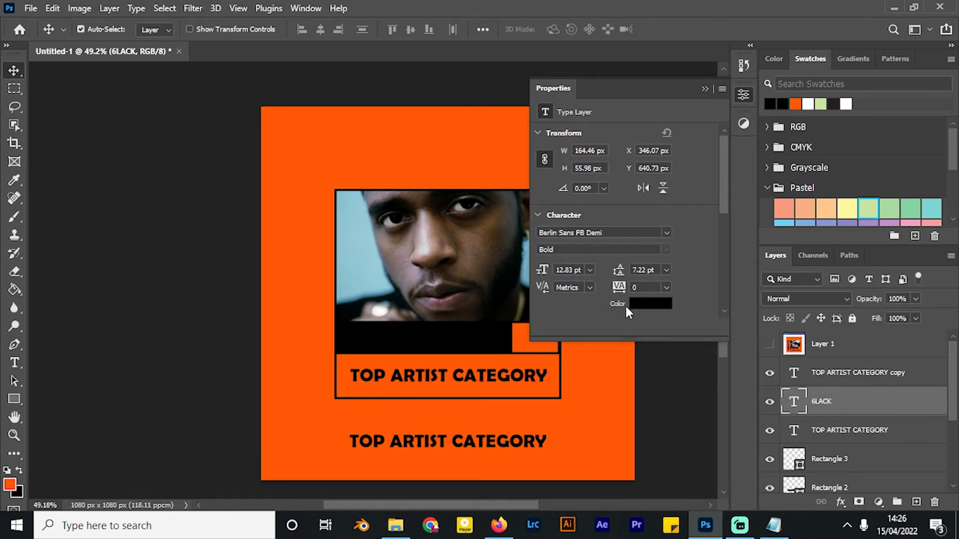
pyautogui.click(631, 305)
pyautogui.click(795, 104)
pyautogui.click(614, 89)
# - Set the 6LACK text to 420 tracking and 18 pt, and centre it within the black bar
pyautogui.click(666, 287)
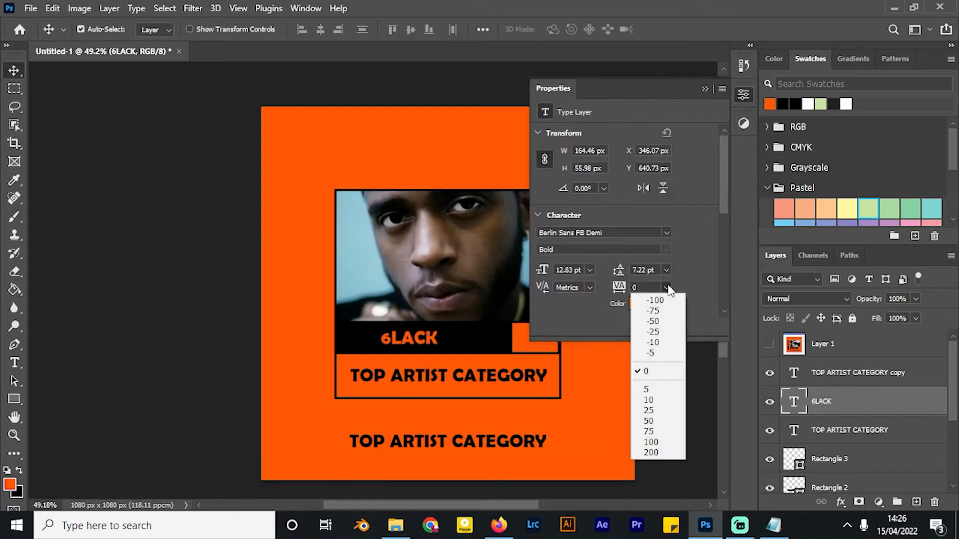
pyautogui.click(651, 442)
pyautogui.click(666, 287)
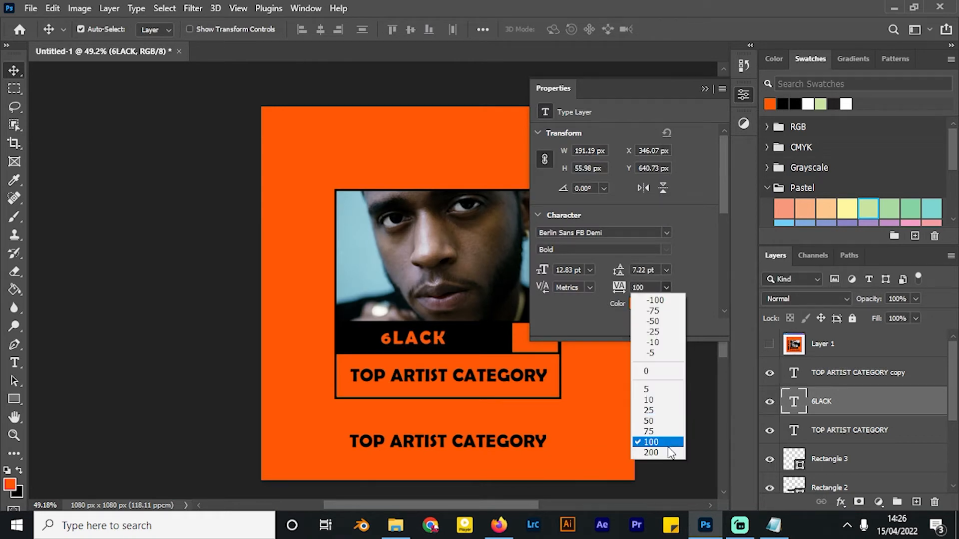
pyautogui.click(650, 452)
pyautogui.moveTo(619, 290); pyautogui.dragTo(623, 290)
pyautogui.moveTo(413, 337); pyautogui.dragTo(406, 337)
pyautogui.moveTo(543, 273); pyautogui.dragTo(548, 274)
pyautogui.moveTo(444, 333); pyautogui.dragTo(444, 335)
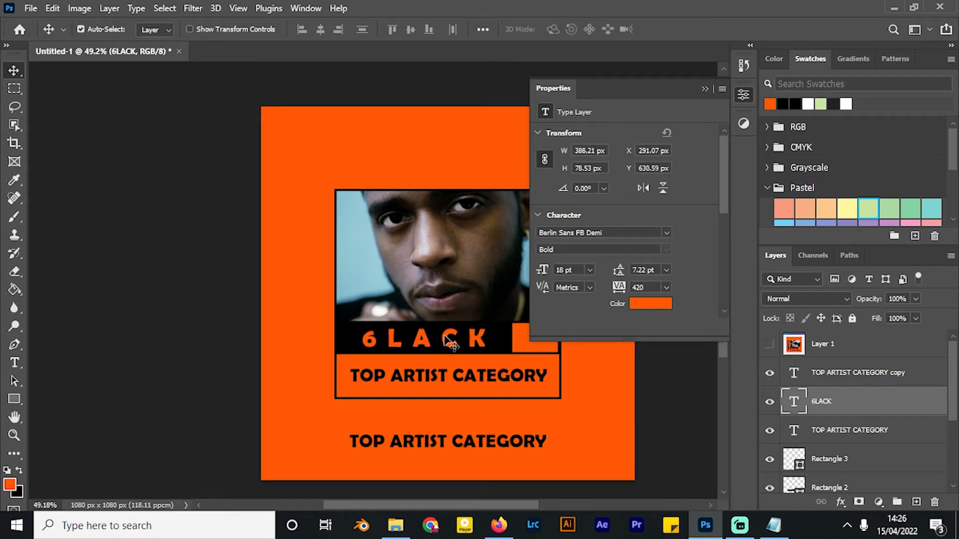
# - Check the Layer 1 reference, then change the remaining text copy below the frame to read ORBITS and align it with the frame text
pyautogui.click(469, 445)
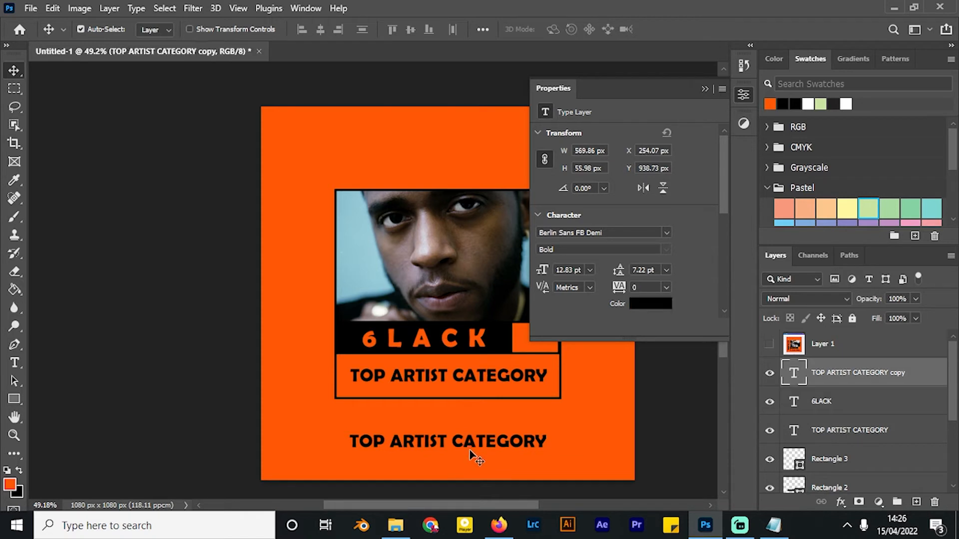
pyautogui.moveTo(482, 448); pyautogui.dragTo(446, 434)
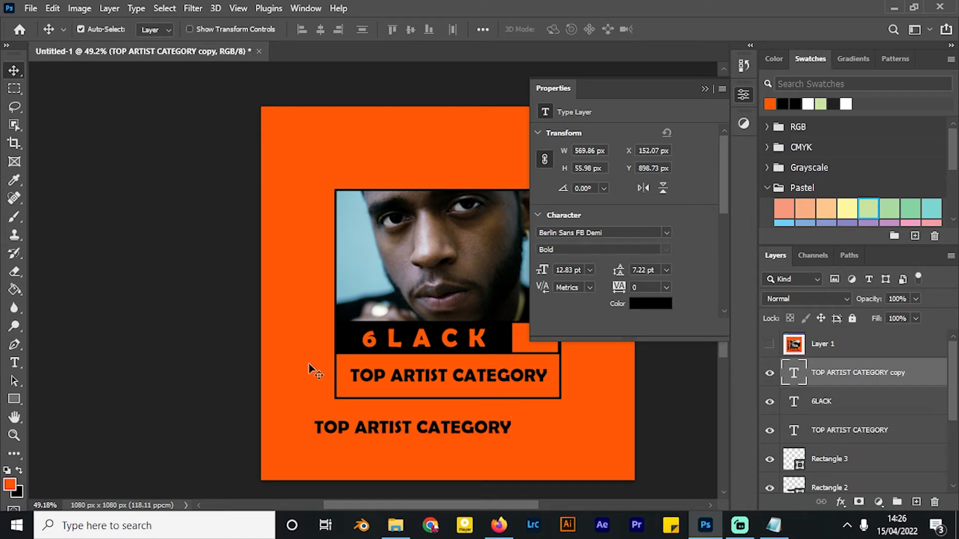
pyautogui.click(769, 343)
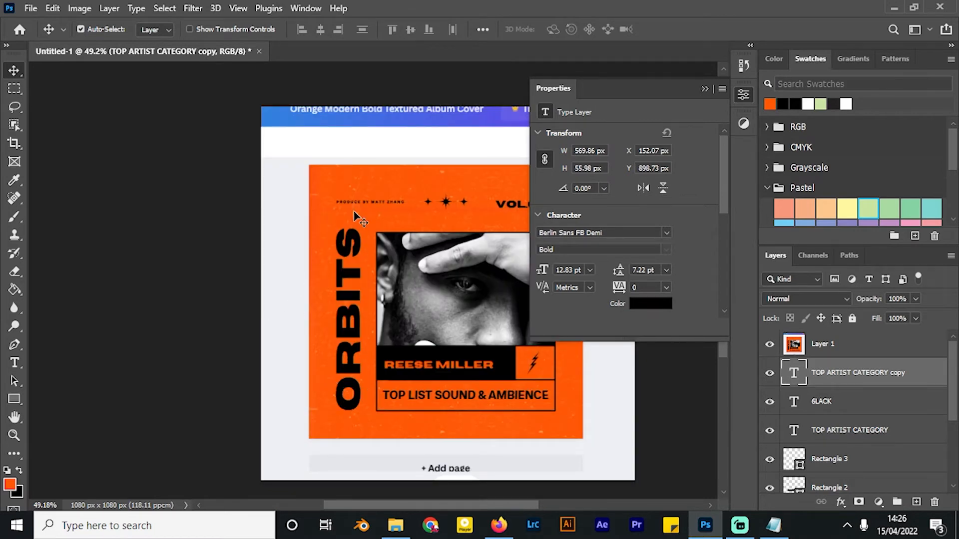
pyautogui.click(769, 344)
pyautogui.doubleClick(854, 372)
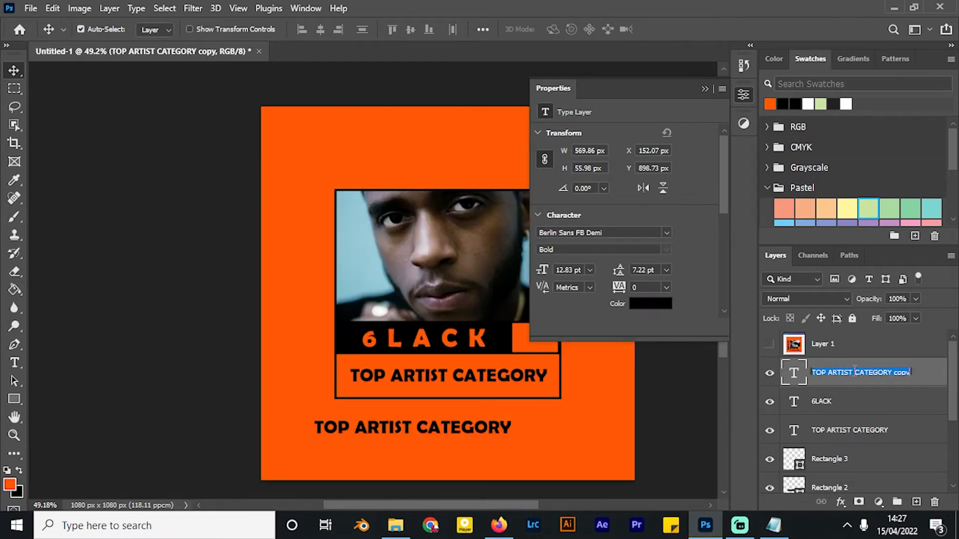
pyautogui.doubleClick(794, 372)
pyautogui.write('ORBITS')
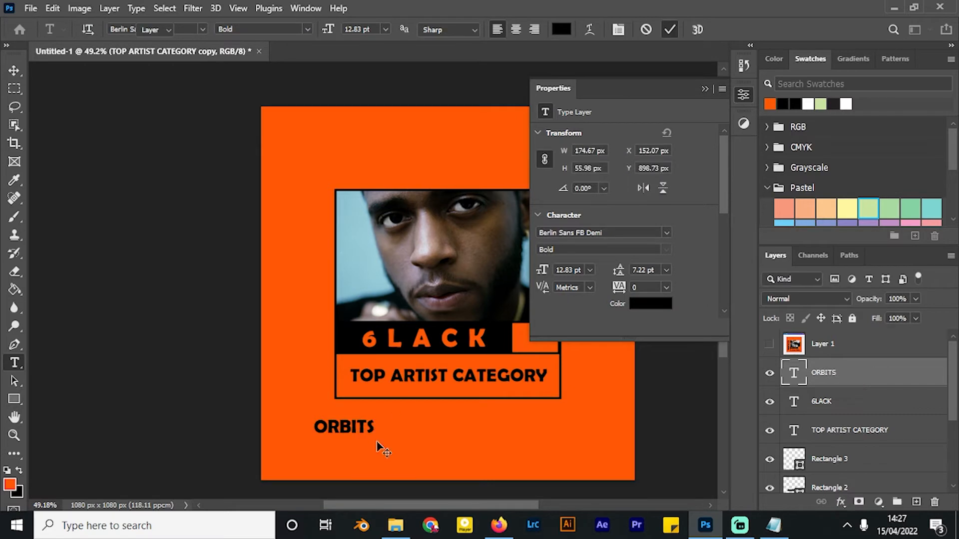
pyautogui.moveTo(361, 427); pyautogui.dragTo(397, 428)
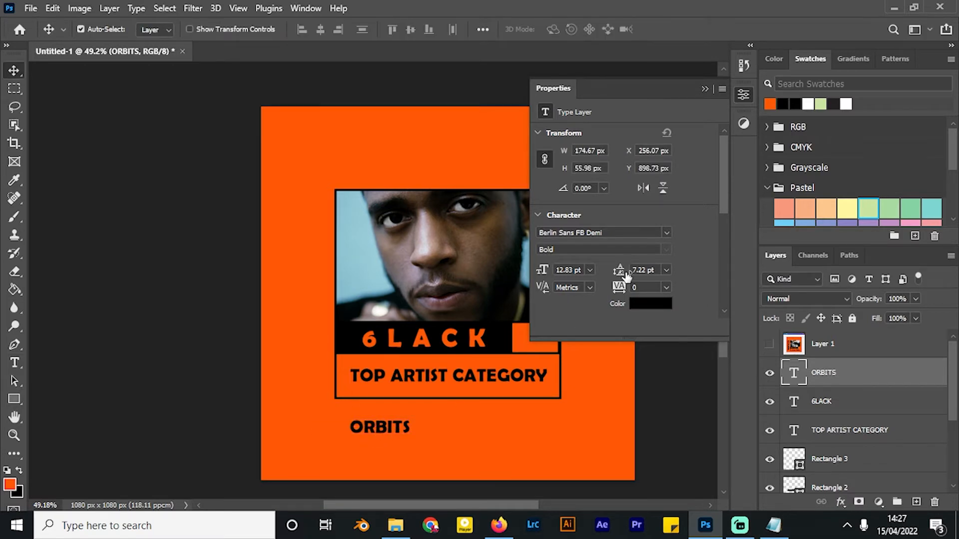
# - Rotate ORBITS by -90°, enlarge it to about 47.84 pt, and place it vertically along the frame's left side
pyautogui.click(665, 233)
pyautogui.click(665, 233)
pyautogui.moveTo(380, 430); pyautogui.dragTo(400, 432)
pyautogui.hotkey('ctrl', 't')
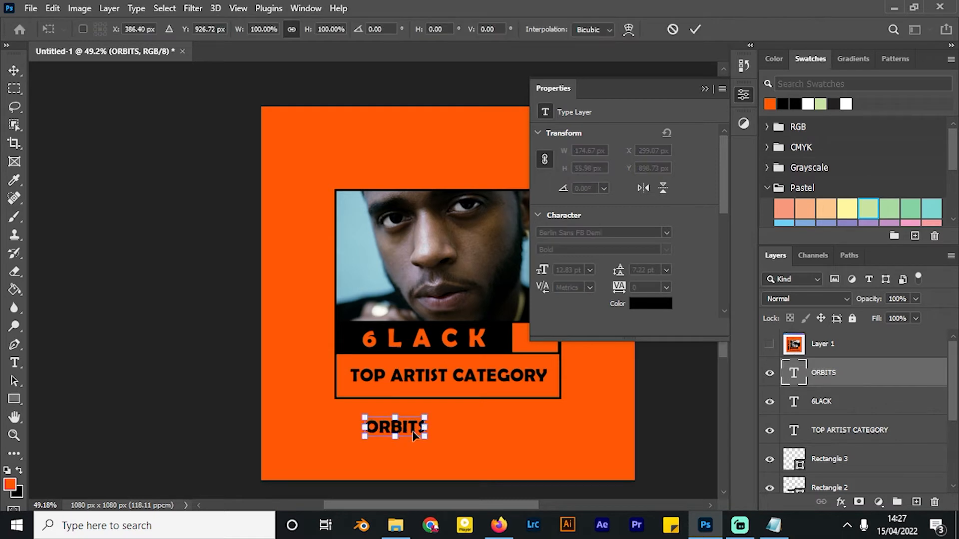
pyautogui.moveTo(463, 404); pyautogui.dragTo(402, 358)
pyautogui.moveTo(396, 419); pyautogui.dragTo(317, 307)
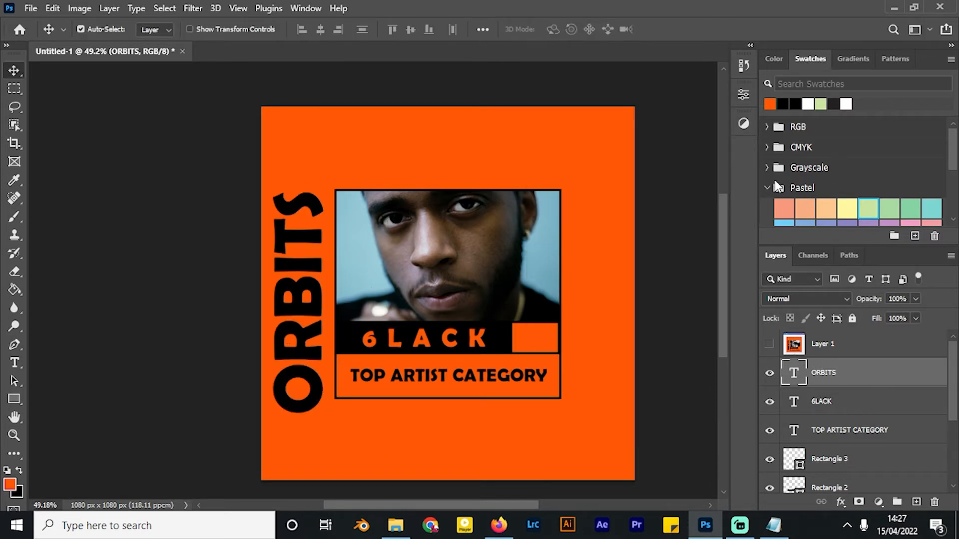
# - Change the ORBITS font to Acumin Variable Concept, adjust its weight, and nudge the text slightly down beside the frame
pyautogui.click(740, 95)
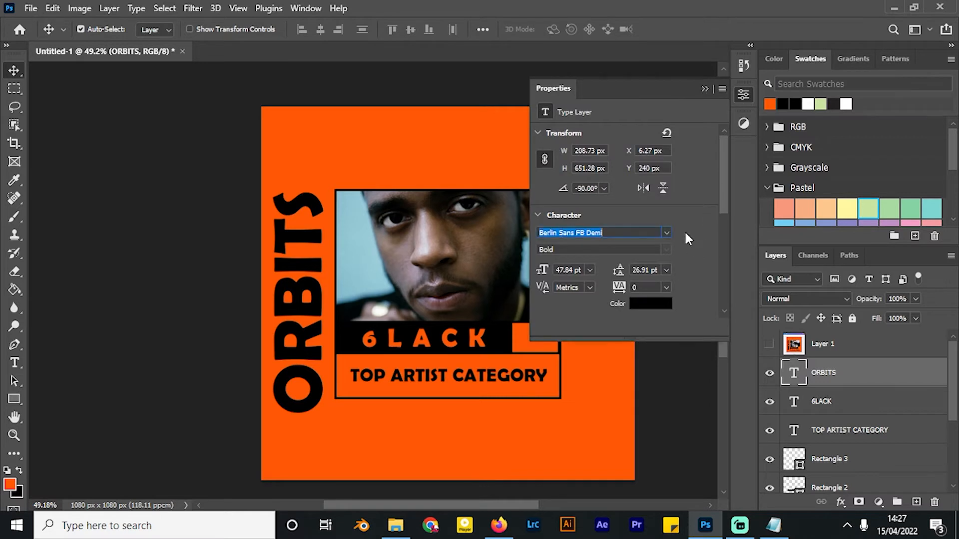
pyautogui.click(667, 233)
pyautogui.click(633, 298)
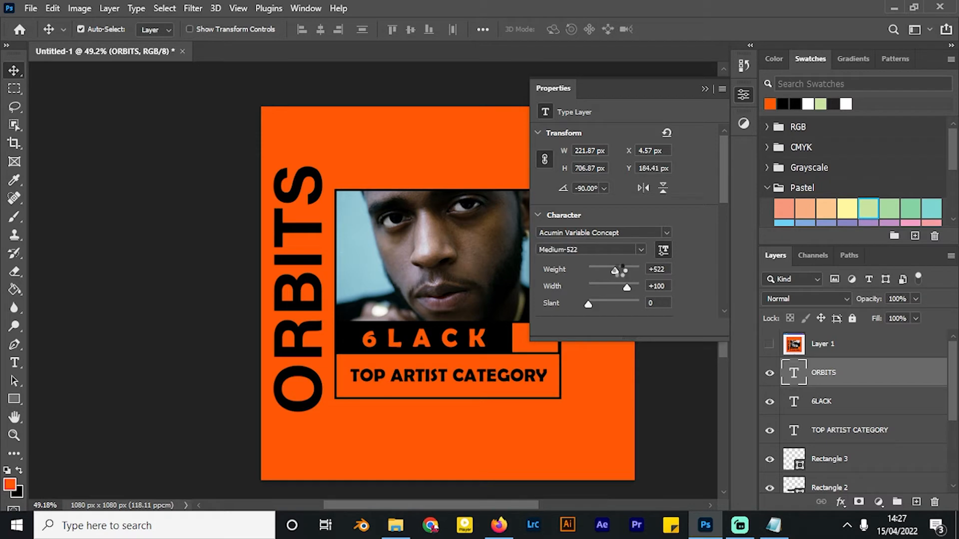
pyautogui.moveTo(620, 271); pyautogui.dragTo(622, 272)
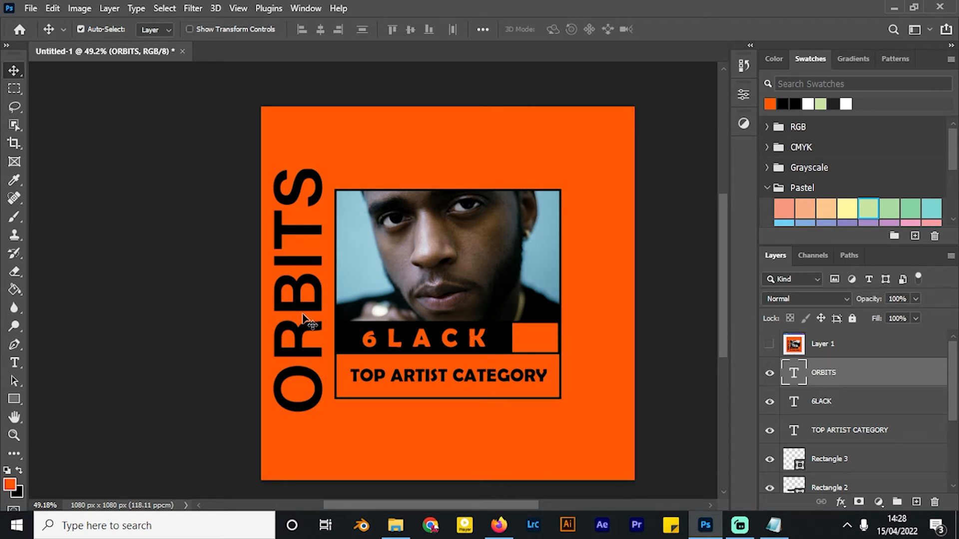
pyautogui.moveTo(303, 316); pyautogui.dragTo(304, 328)
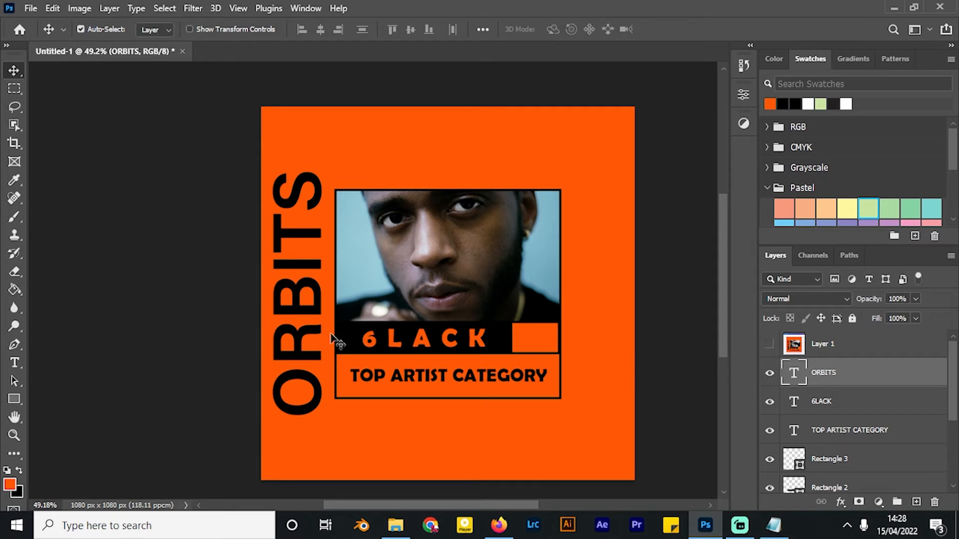
# - Try repositioning the orange Layer 2 on the canvas, and undo the move
pyautogui.moveTo(582, 159); pyautogui.dragTo(477, 335)
pyautogui.hotkey('ctrl', 'z')
pyautogui.scroll(-1, 867, 325)
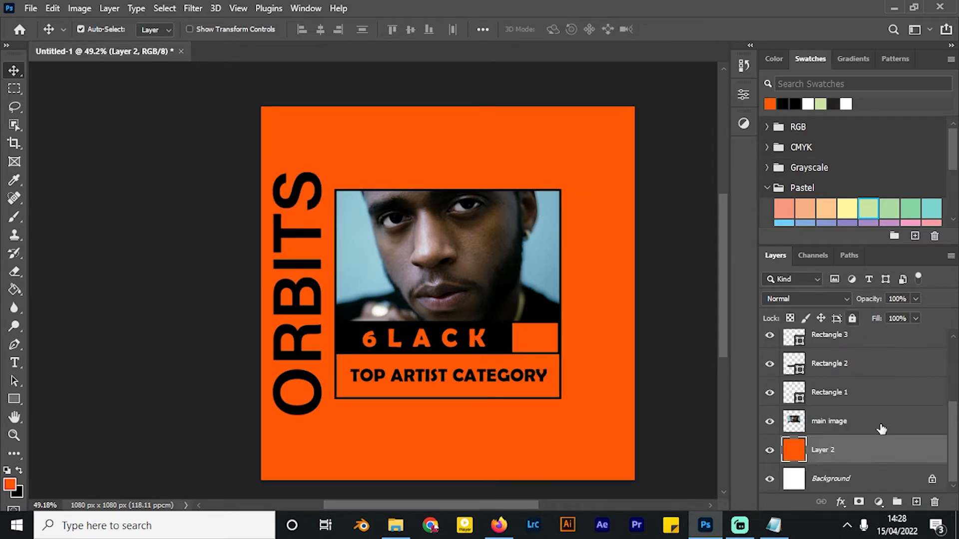
# - Lock the orange Layer 2 and shift the portrait, frame rectangles, their texts and ORBITS to the right
pyautogui.click(852, 318)
pyautogui.scroll(2, 894, 442)
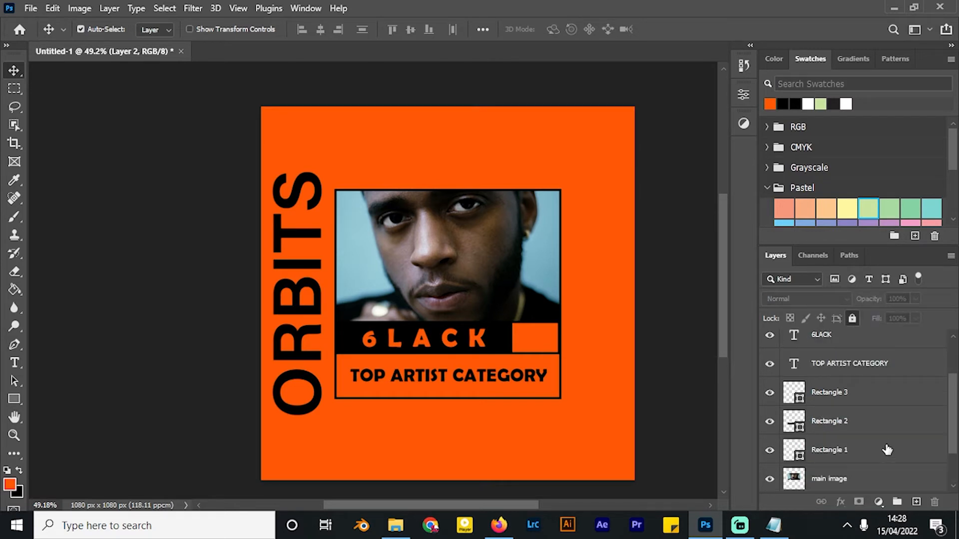
pyautogui.click(855, 480)
pyautogui.scroll(-2, 865, 460)
pyautogui.scroll(4, 866, 449)
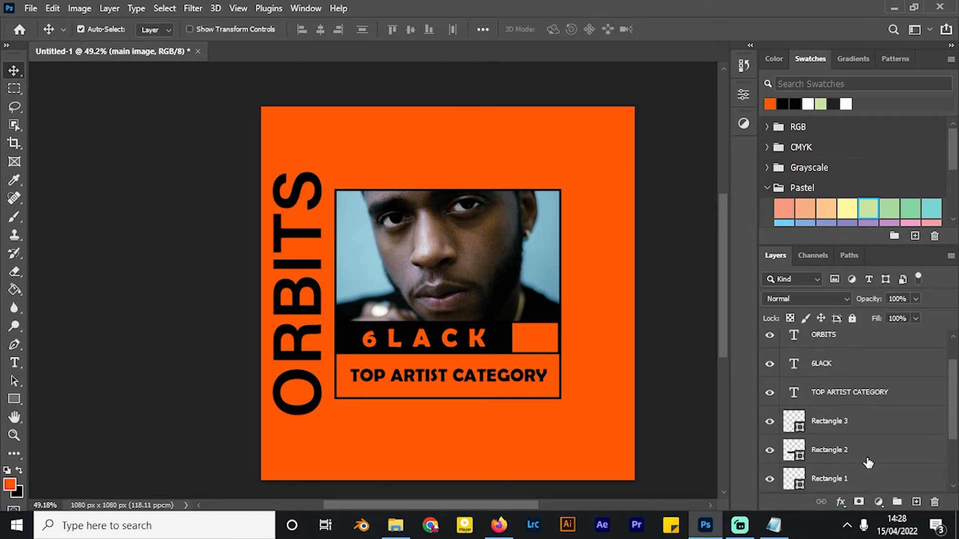
pyautogui.keyDown('shift'); pyautogui.click(844, 401); pyautogui.keyUp('shift')
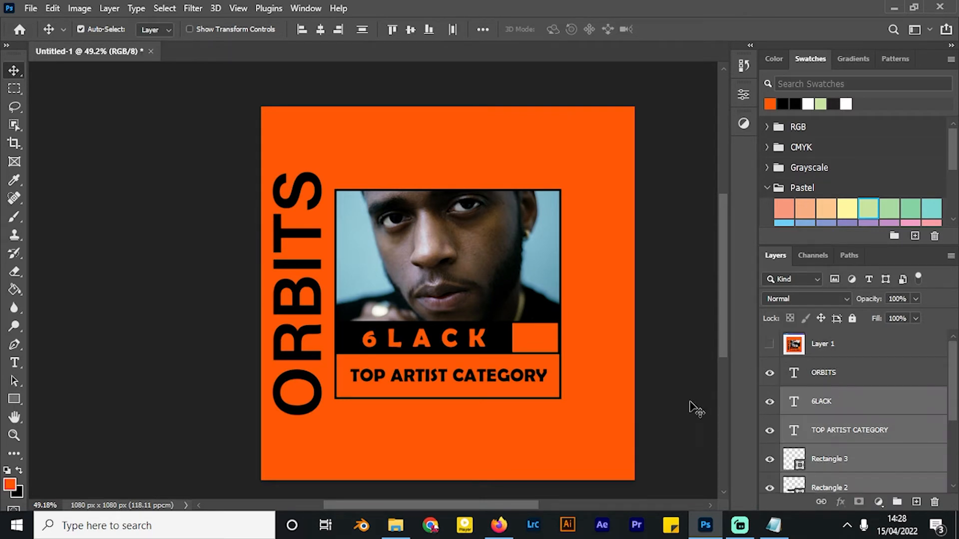
pyautogui.hotkey('ctrl', 't')
pyautogui.moveTo(476, 266); pyautogui.dragTo(508, 262)
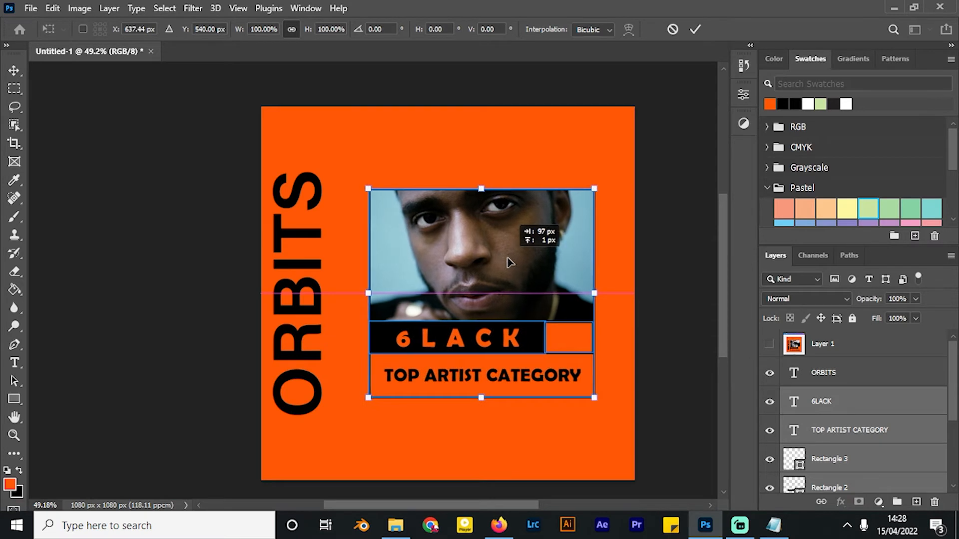
pyautogui.press('Return')
pyautogui.click(305, 293)
pyautogui.moveTo(304, 288); pyautogui.dragTo(334, 288)
# - Set the vertical scale of ORBITS to 80% and place a duplicate of it directly to its left
pyautogui.click(743, 94)
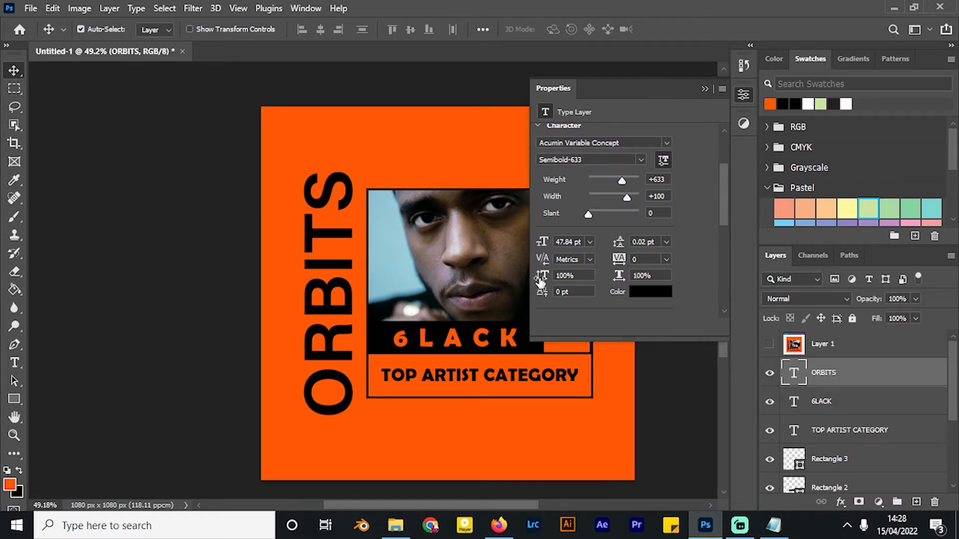
pyautogui.moveTo(543, 275)
pyautogui.mouseDown()
pyautogui.moveTo(532, 272)
pyautogui.moveTo(540, 278)
pyautogui.mouseUp()
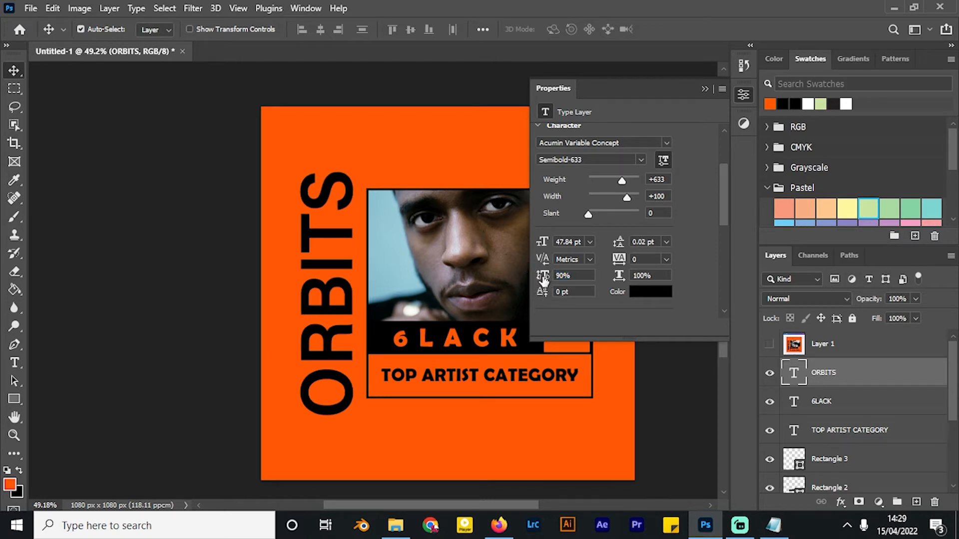
pyautogui.click(347, 305)
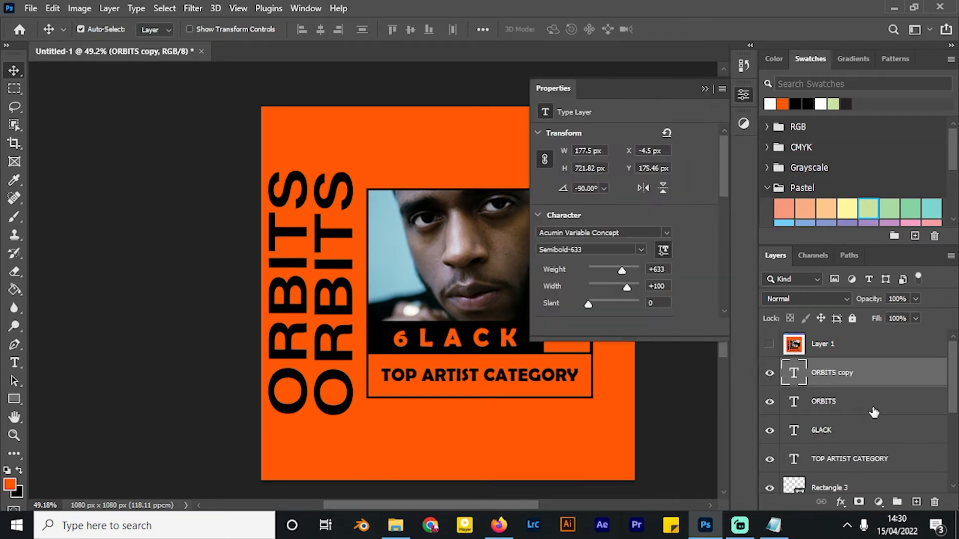
# - Try adding a white stroke to the original ORBITS text beside the frame, and undo it
pyautogui.click(827, 404)
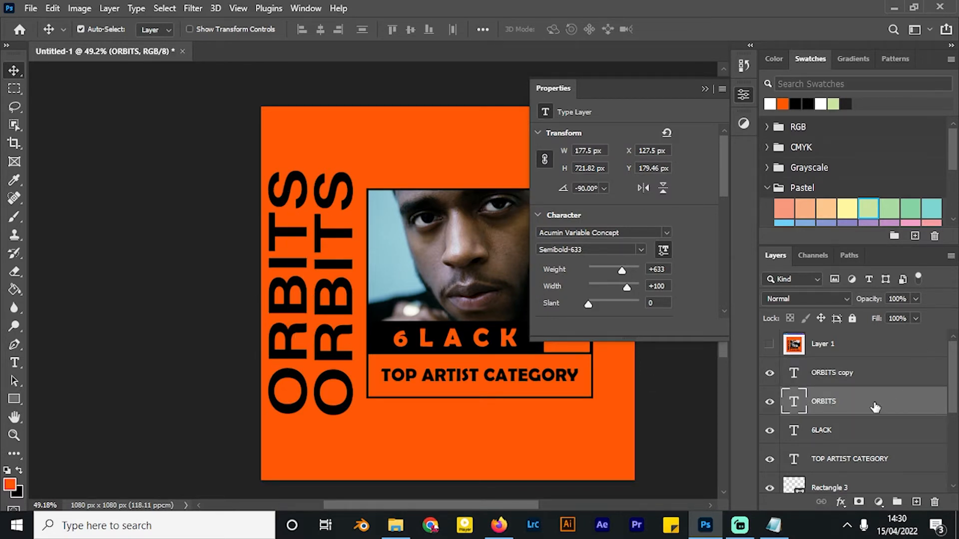
pyautogui.doubleClick(920, 411)
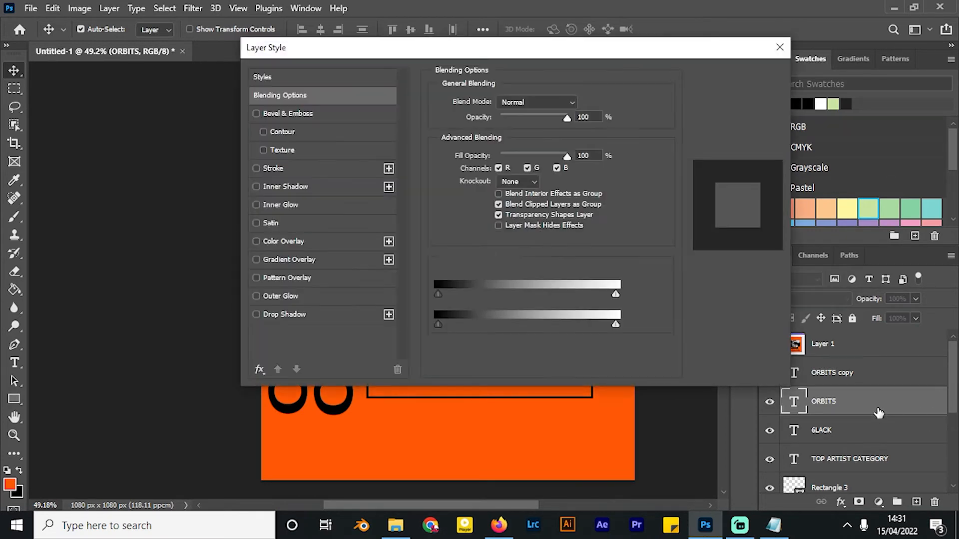
pyautogui.moveTo(294, 50); pyautogui.dragTo(295, 58)
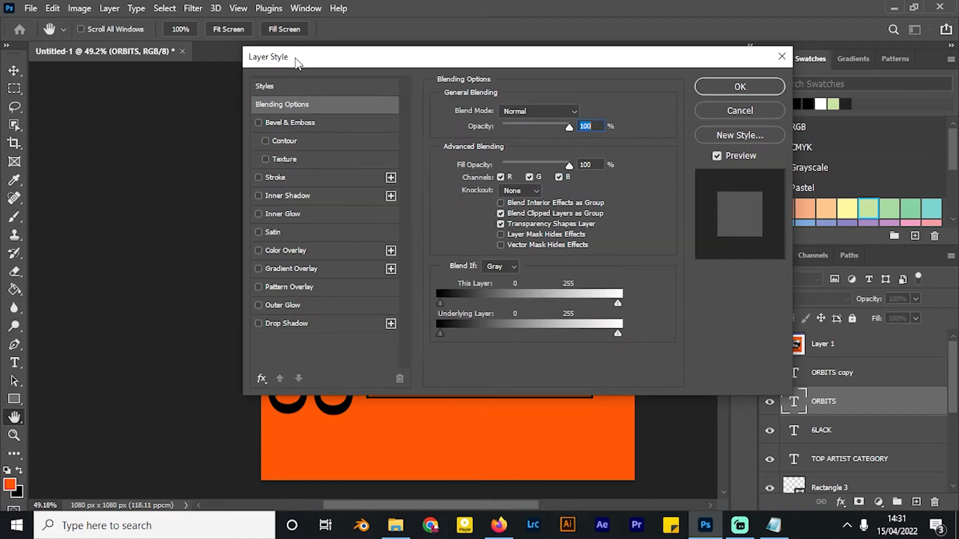
pyautogui.click(258, 177)
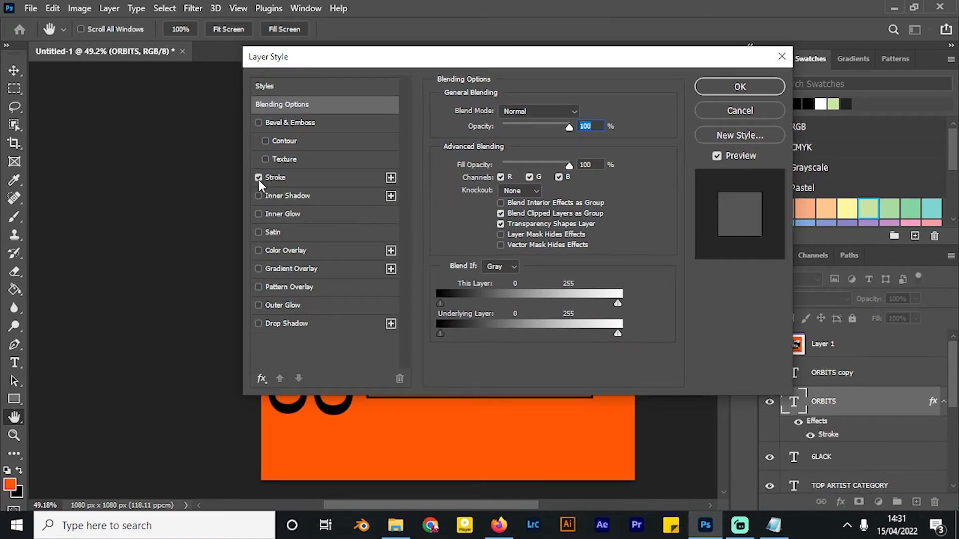
pyautogui.click(339, 178)
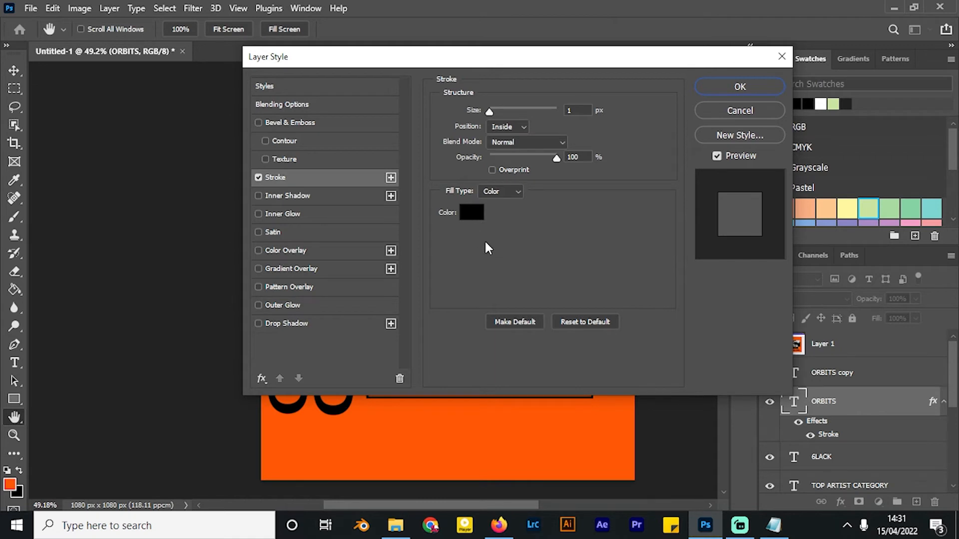
pyautogui.click(471, 213)
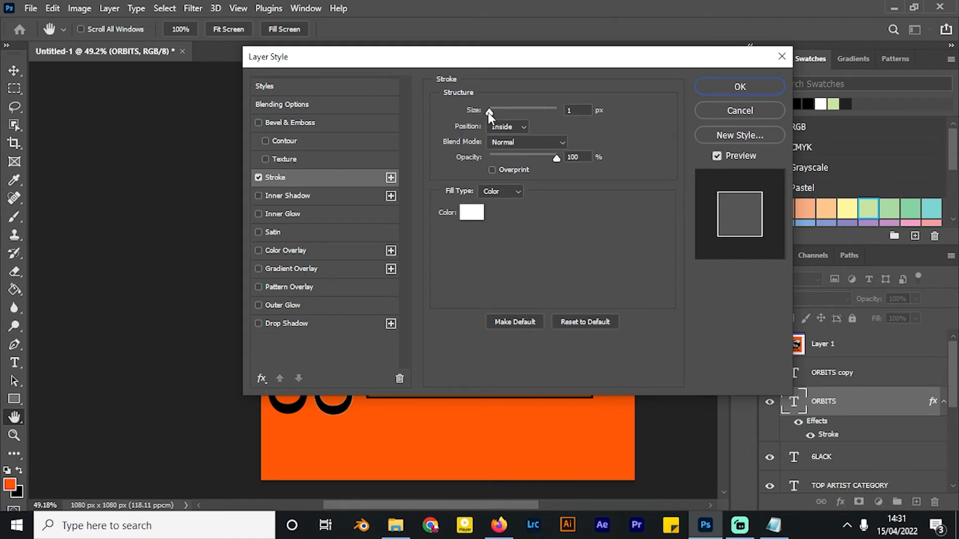
pyautogui.moveTo(489, 112); pyautogui.dragTo(493, 114)
pyautogui.click(740, 112)
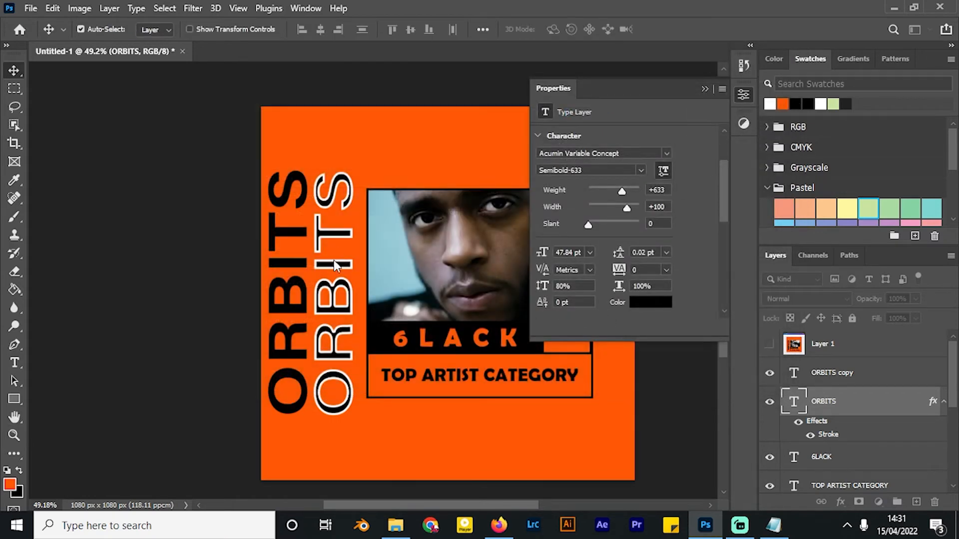
pyautogui.hotkey('ctrl', 'z')
pyautogui.moveTo(852, 420); pyautogui.dragTo(854, 373)
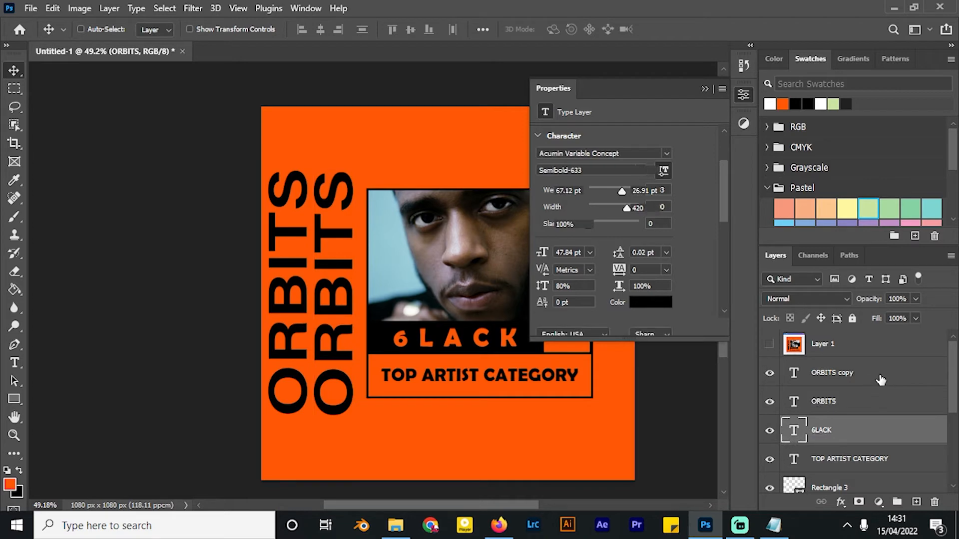
# - Add a white (ffffff) stroke positioned inside the letters of the ORBITS copy at the canvas edge
pyautogui.click(894, 378)
pyautogui.doubleClick(915, 379)
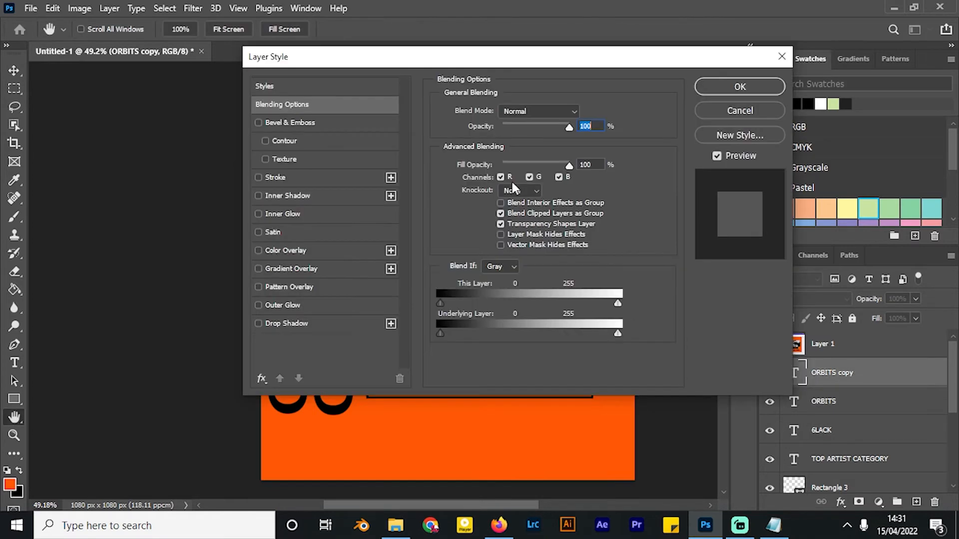
pyautogui.click(260, 177)
pyautogui.click(347, 174)
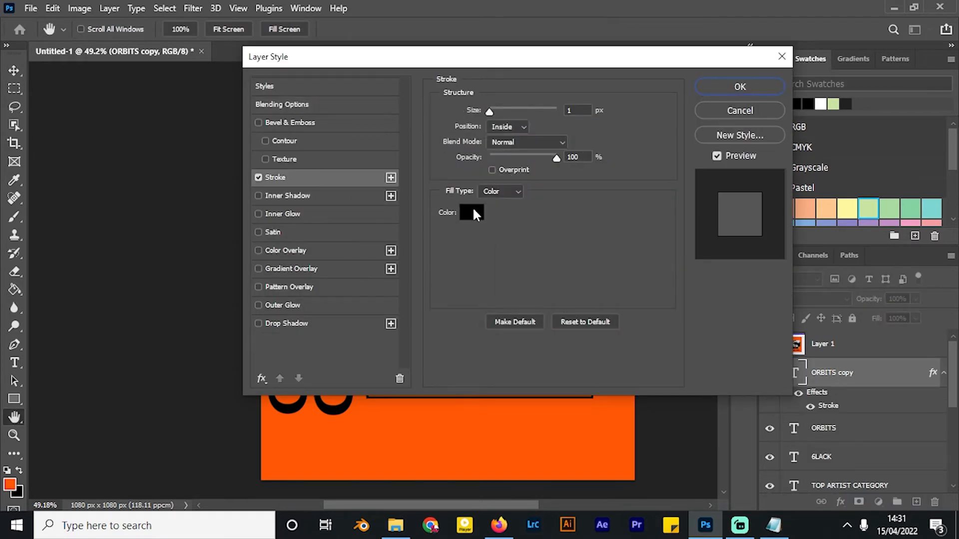
pyautogui.click(471, 208)
pyautogui.write('ffffff')
pyautogui.click(594, 93)
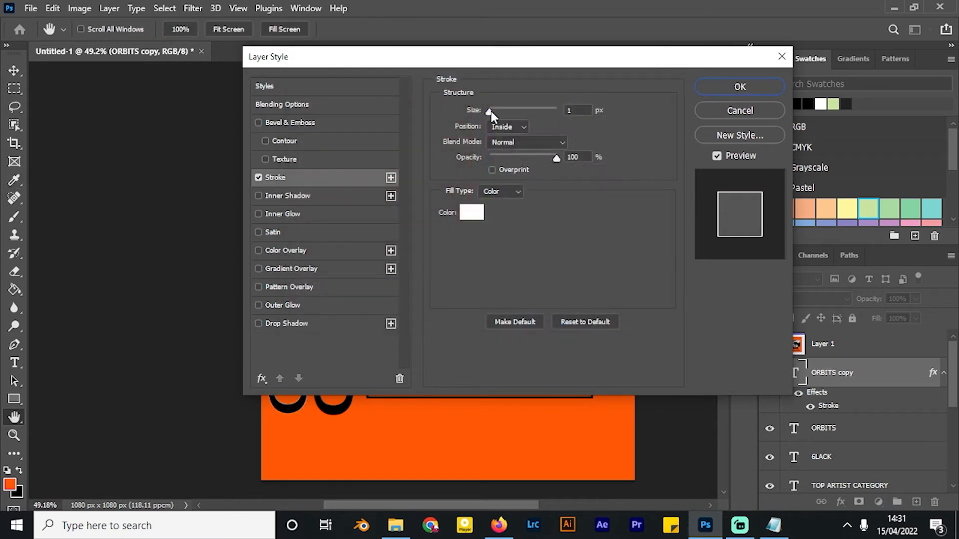
pyautogui.click(739, 85)
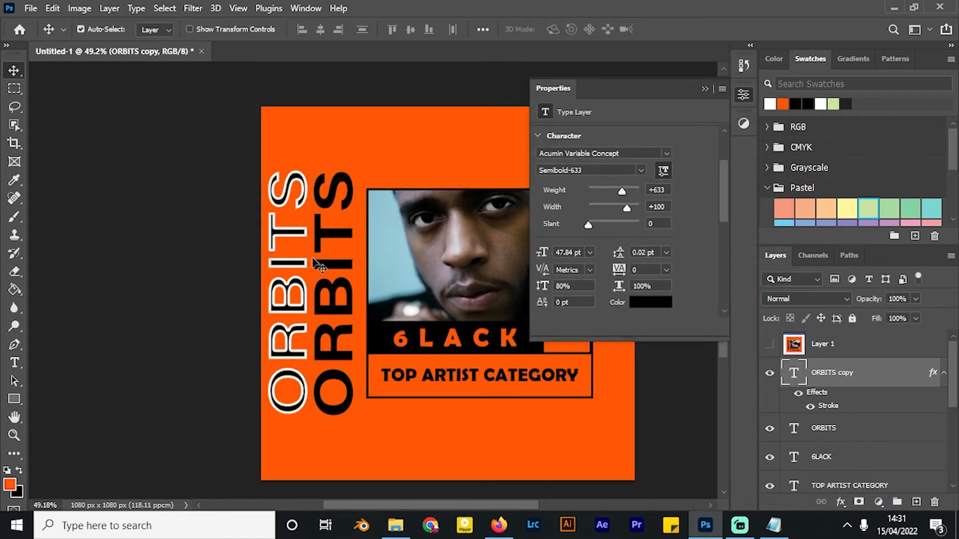
# - Change the text color of the stroked ORBITS copy to the background orange, ff5806
pyautogui.click(665, 309)
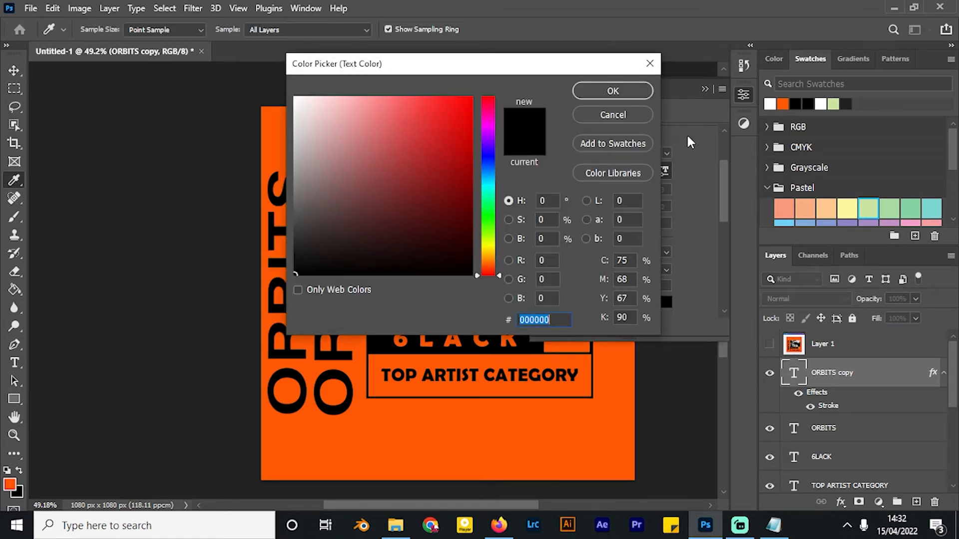
pyautogui.click(783, 102)
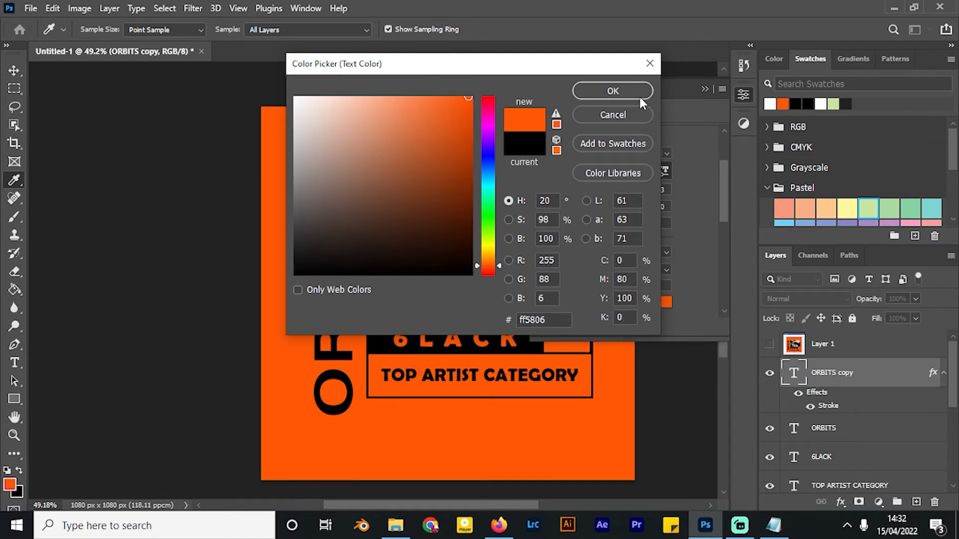
pyautogui.click(639, 94)
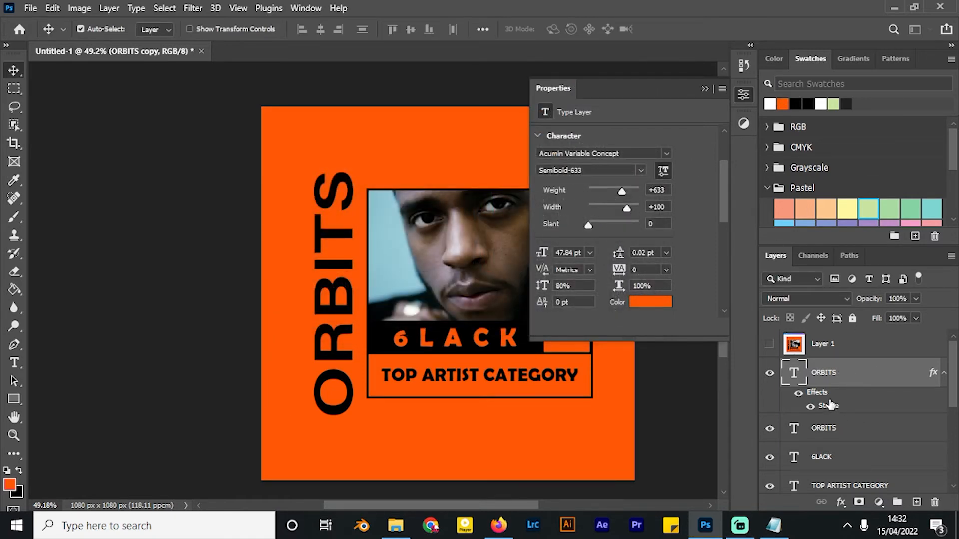
# - Set the outlined ORBITS copy's stroke size to 3 px and shift the stroke position outward from the inside of the letter edges
pyautogui.doubleClick(829, 405)
pyautogui.moveTo(610, 58)
pyautogui.mouseDown()
pyautogui.moveTo(823, 124)
pyautogui.moveTo(794, 89)
pyautogui.mouseUp()
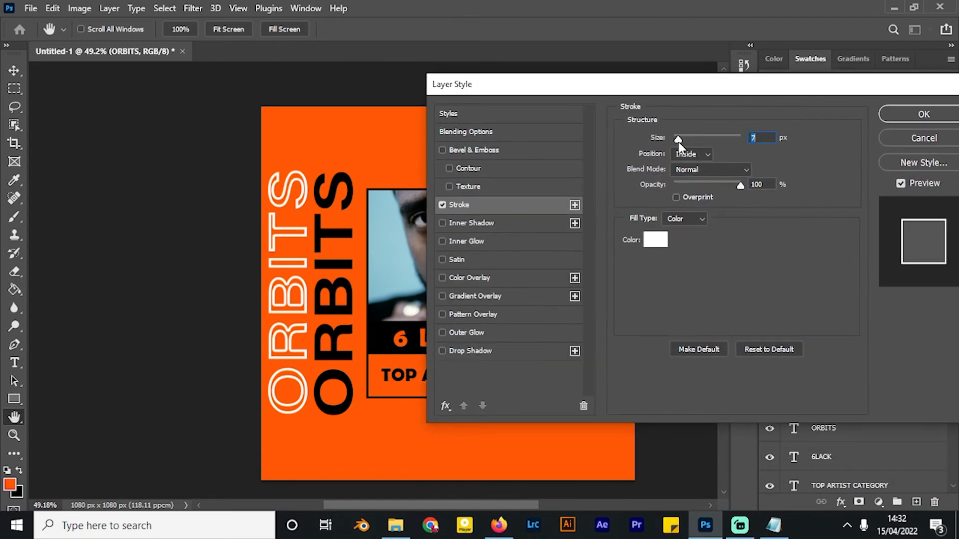
pyautogui.moveTo(672, 139); pyautogui.dragTo(675, 141)
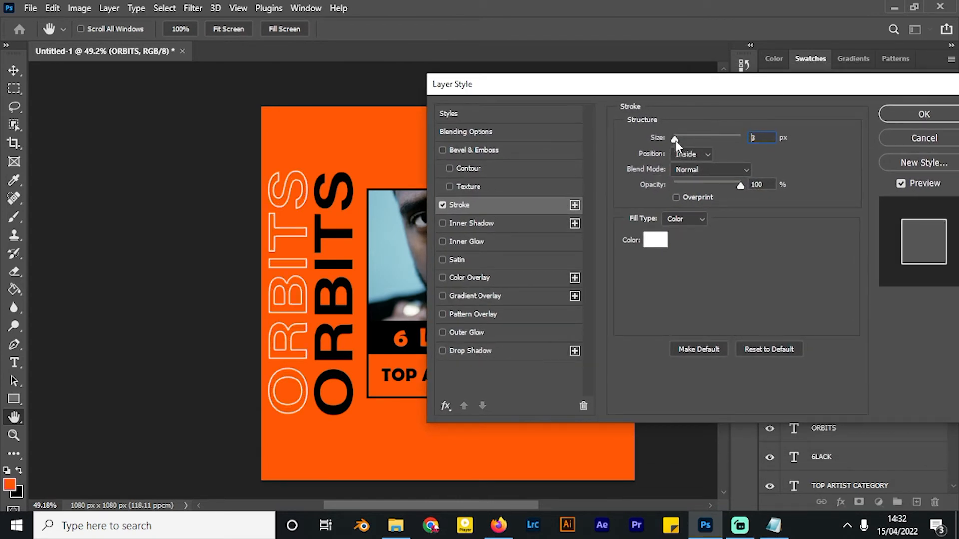
pyautogui.click(699, 156)
pyautogui.click(709, 154)
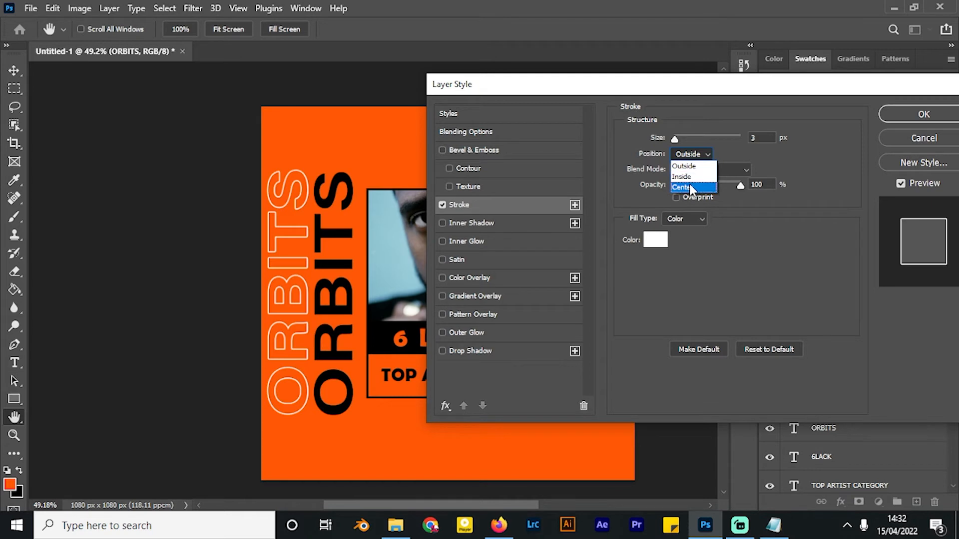
pyautogui.click(738, 91)
pyautogui.click(924, 114)
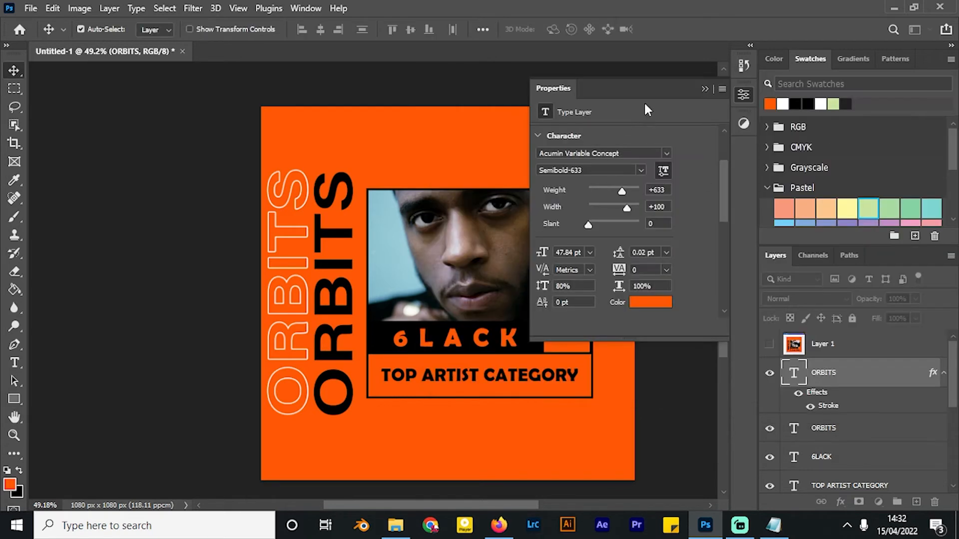
pyautogui.click(704, 90)
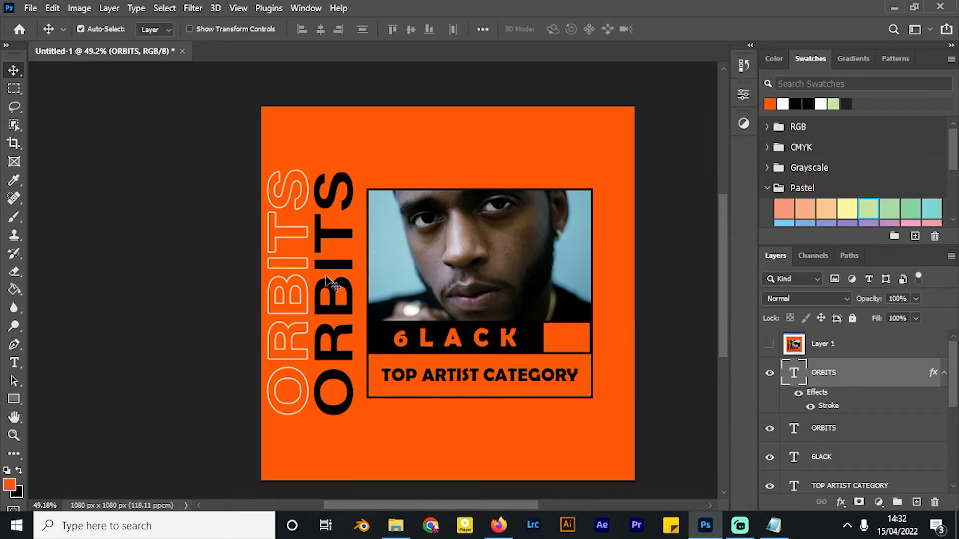
# - Check the Layer 1 reference, and place two duplicates of TOP ARTIST CATEGORY above the portrait frame
pyautogui.click(769, 344)
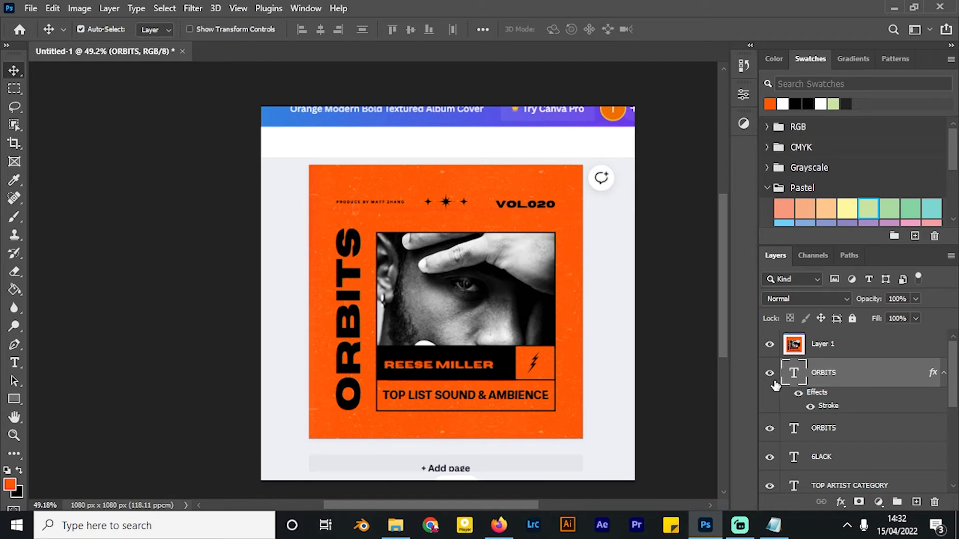
pyautogui.click(769, 344)
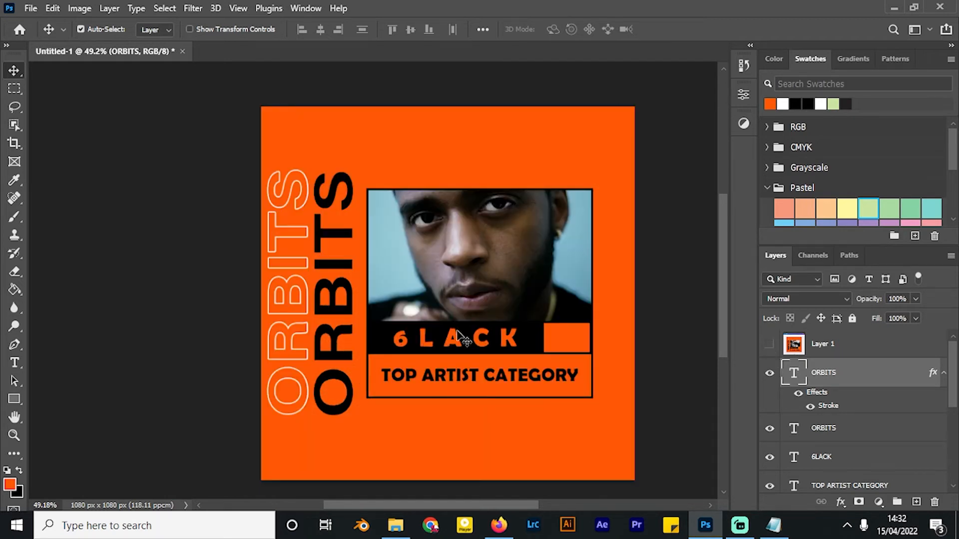
pyautogui.moveTo(467, 377); pyautogui.dragTo(470, 466)
pyautogui.moveTo(463, 417); pyautogui.dragTo(380, 130)
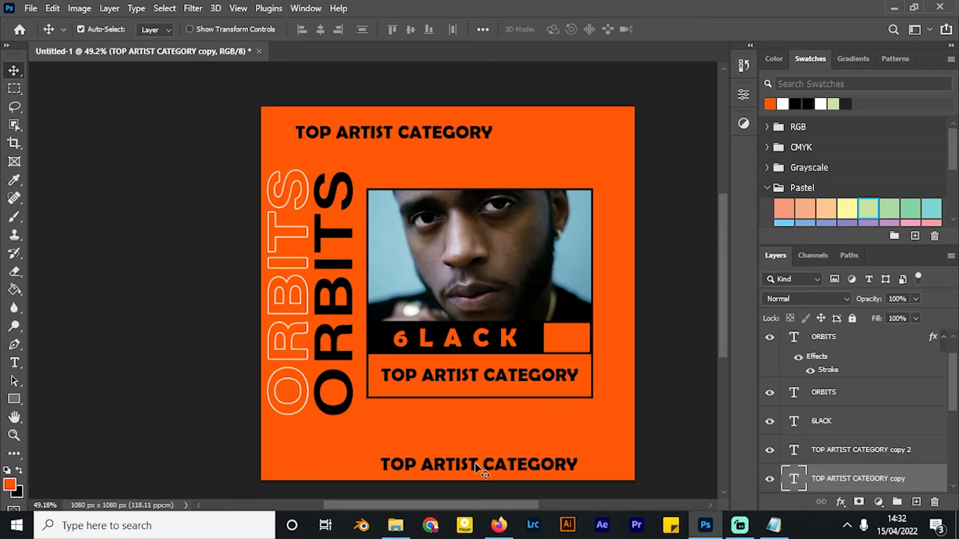
pyautogui.moveTo(475, 464); pyautogui.dragTo(500, 163)
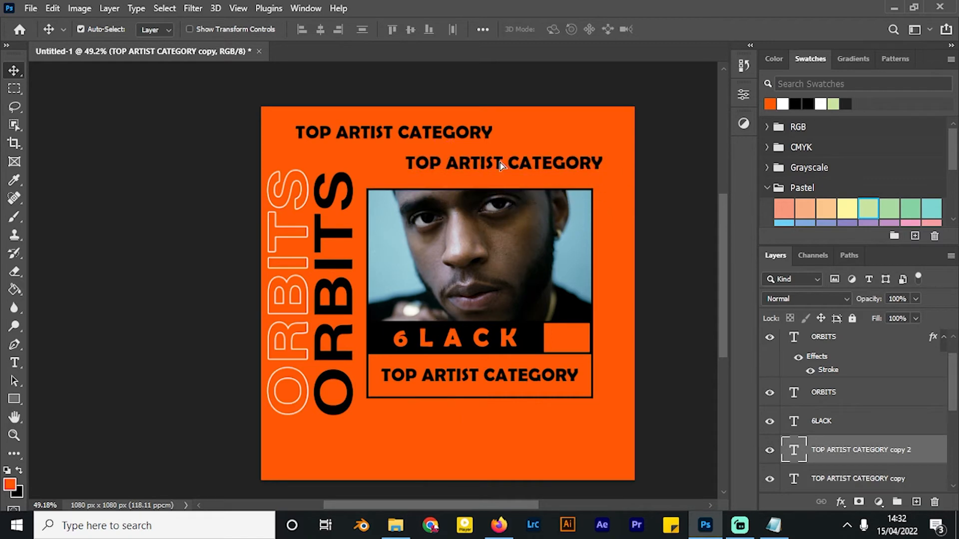
# - Replace the text of the duplicate directly above the frame with SEASONS
pyautogui.doubleClick(866, 452)
pyautogui.click(789, 449)
pyautogui.doubleClick(789, 449)
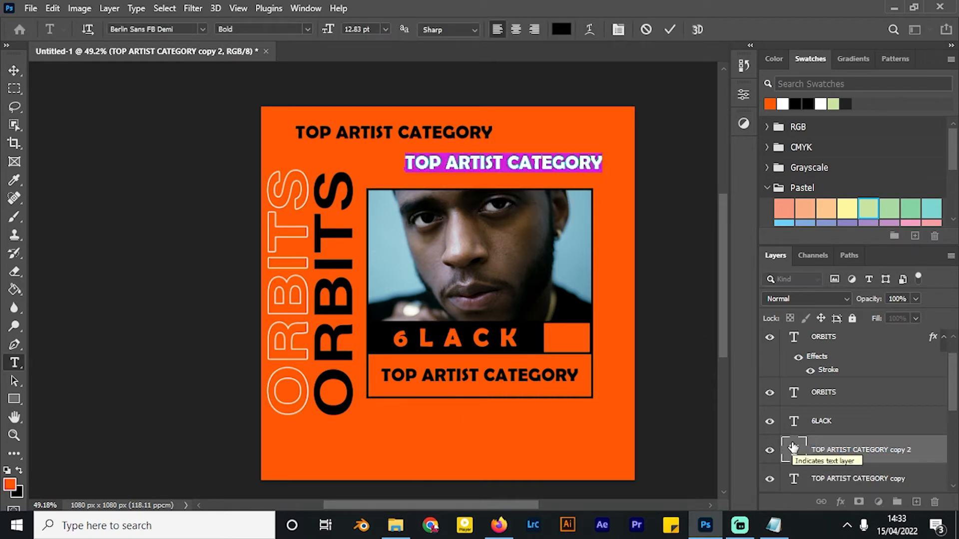
pyautogui.write('SEASONS')
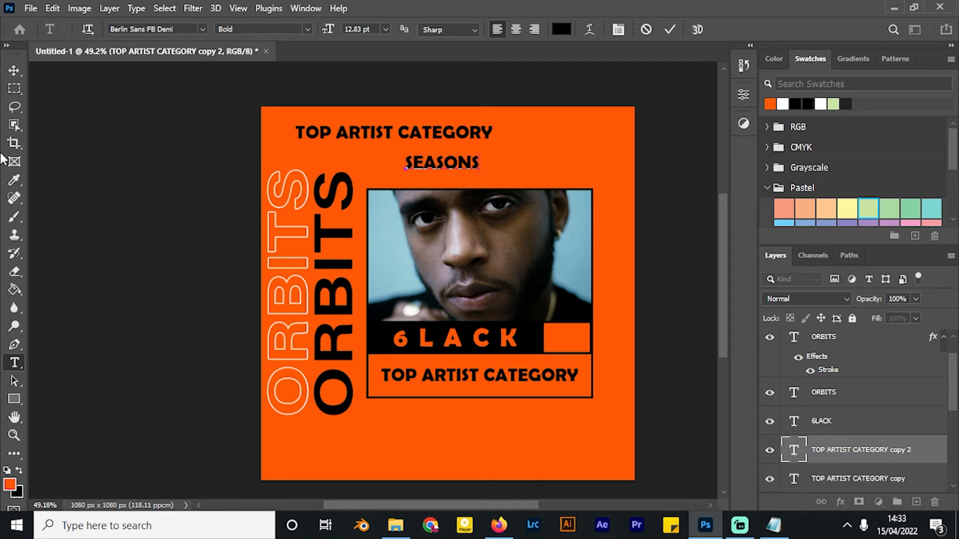
pyautogui.click(12, 70)
# - Replace the text of the uppermost TOP ARTIST CATEGORY duplicate with Produced By ZEINC
pyautogui.click(463, 132)
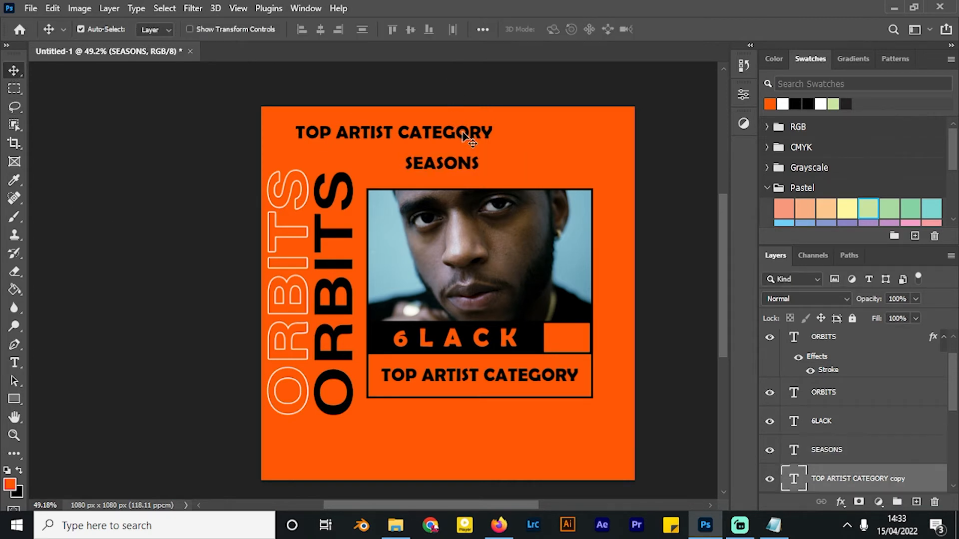
pyautogui.doubleClick(455, 136)
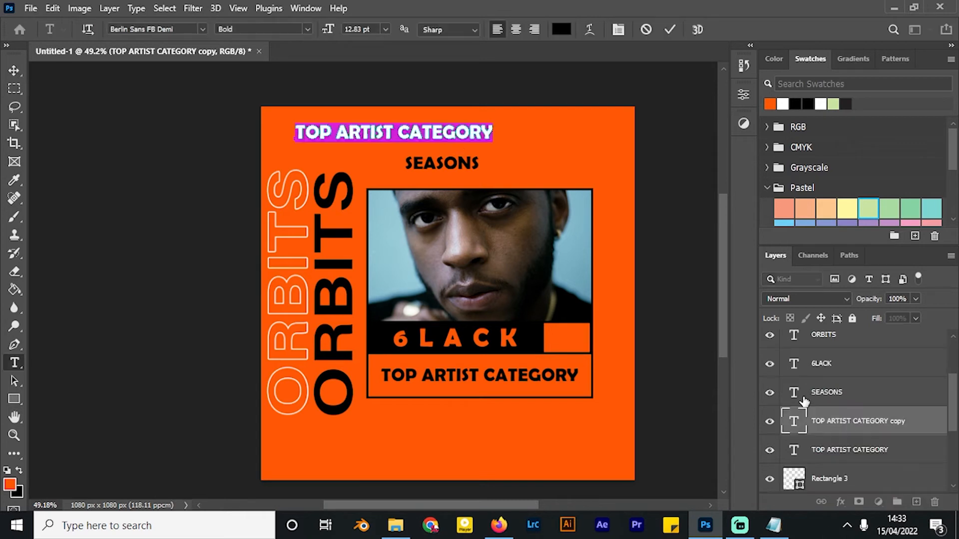
pyautogui.write('Prod')
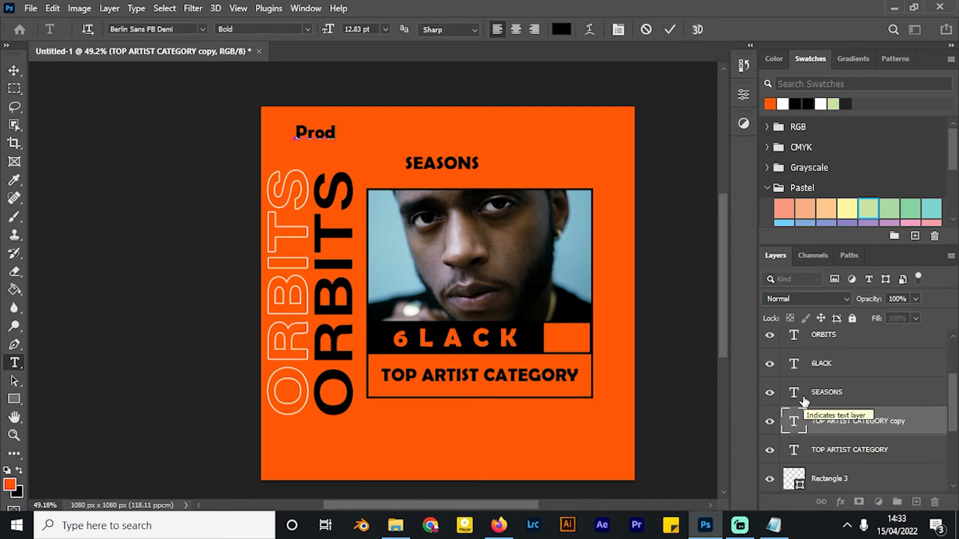
pyautogui.write('uced')
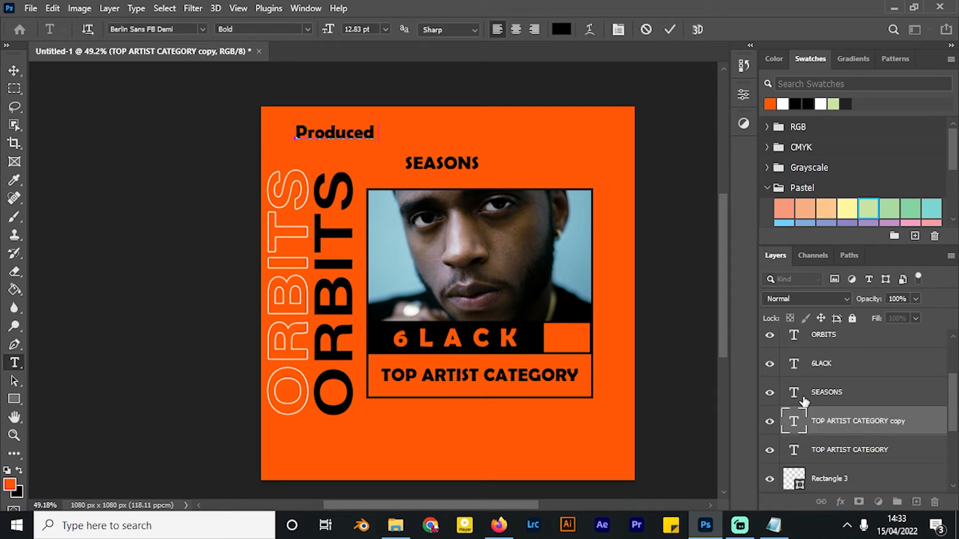
pyautogui.write(' By ZEINC')
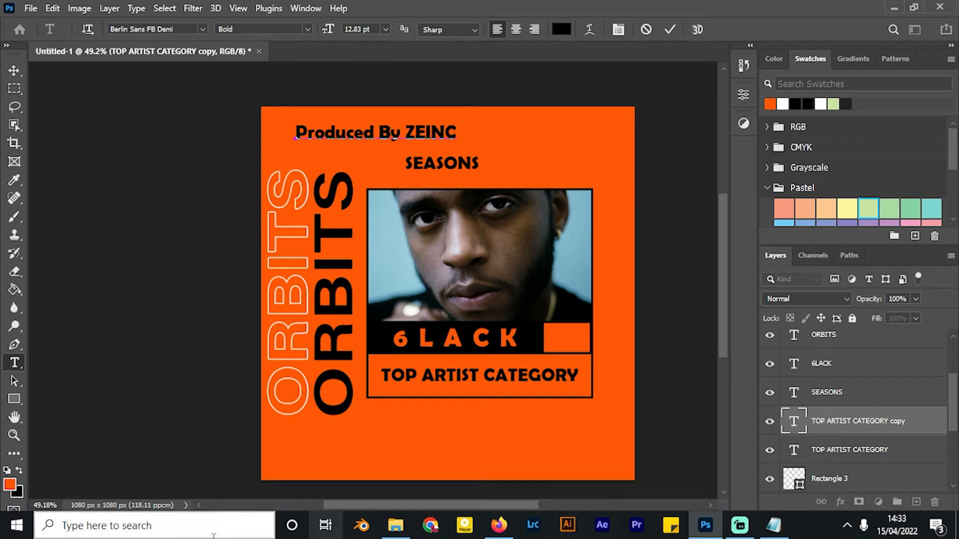
pyautogui.click(13, 70)
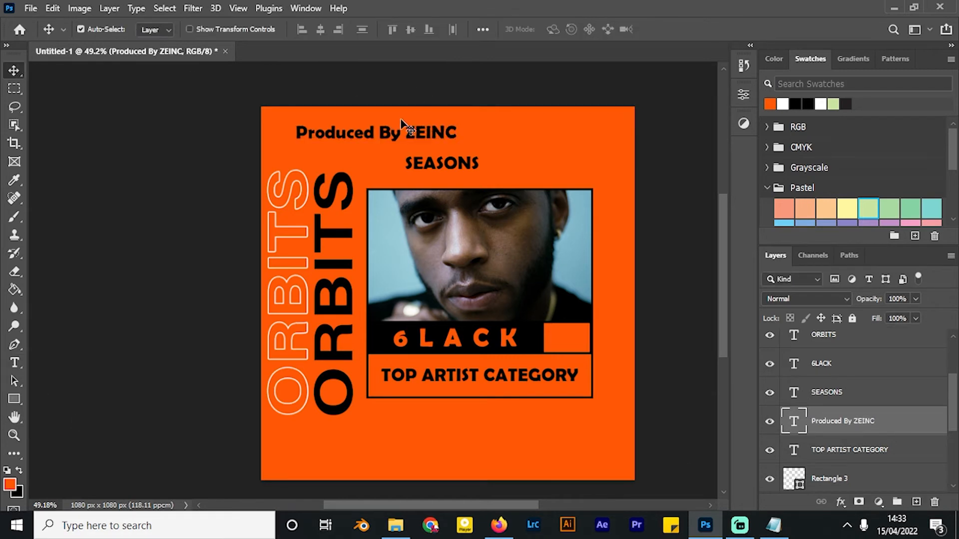
# - Move SEASONS so it ends flush with the right edge of the portrait frame
pyautogui.moveTo(455, 172); pyautogui.dragTo(565, 162)
pyautogui.moveTo(563, 162); pyautogui.dragTo(564, 163)
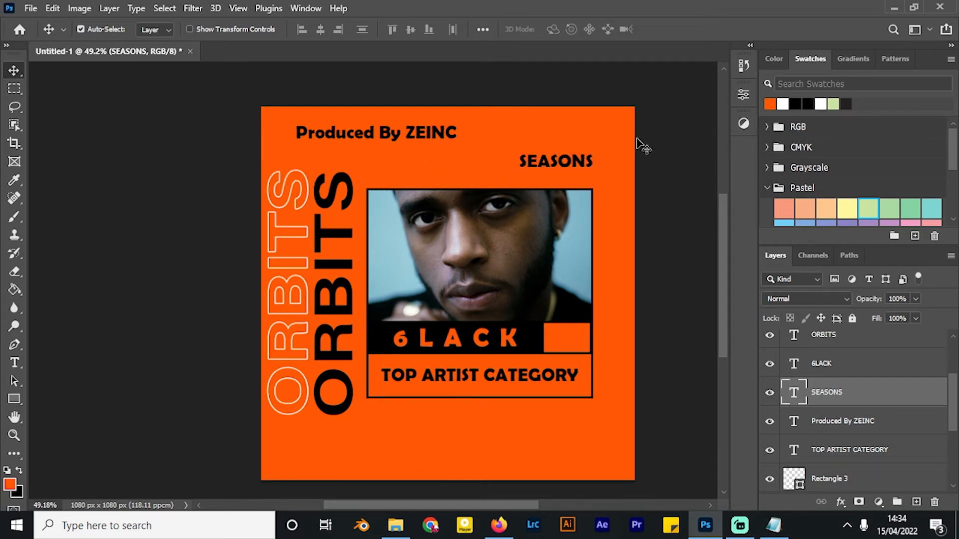
# - Try Acumin Variable Concept at weight 778 on SEASONS, and return it to Berlin Sans FB Demi
pyautogui.click(744, 94)
pyautogui.click(666, 154)
pyautogui.click(632, 200)
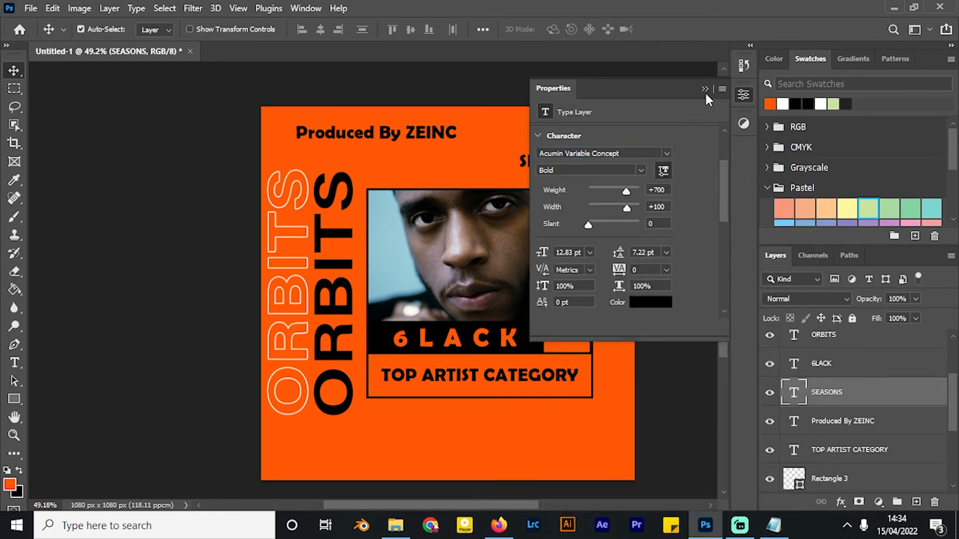
pyautogui.click(704, 89)
pyautogui.click(743, 94)
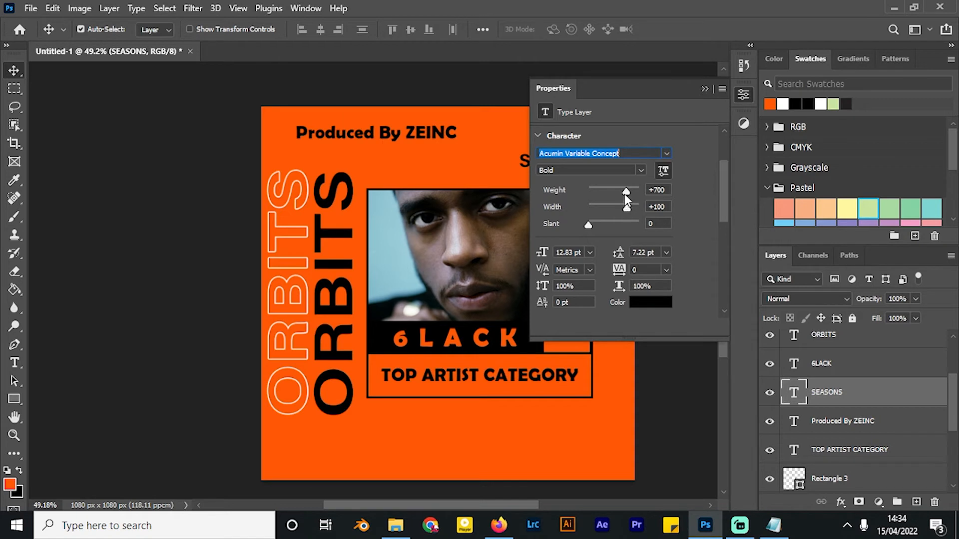
pyautogui.moveTo(625, 192); pyautogui.dragTo(631, 192)
pyautogui.click(740, 95)
pyautogui.click(624, 154)
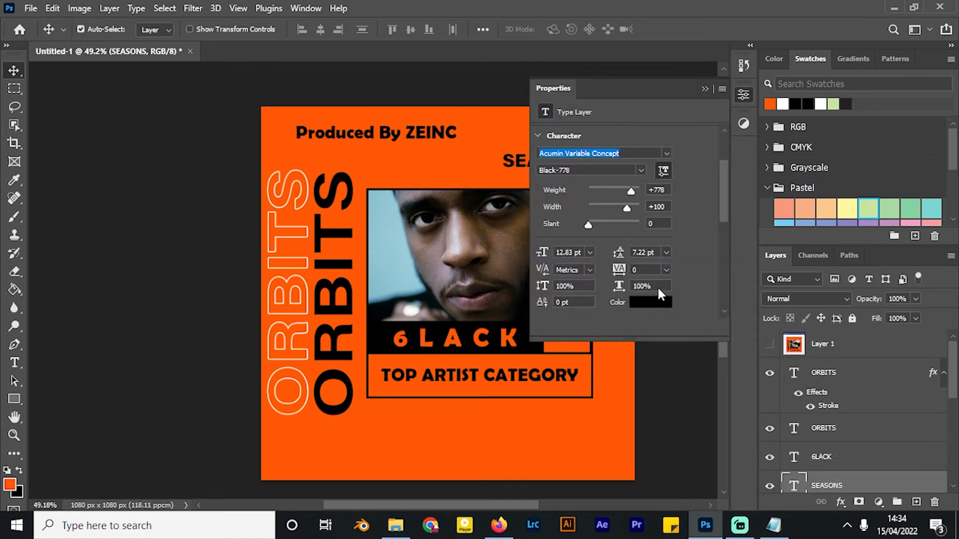
pyautogui.press('Down')
pyautogui.moveTo(651, 89); pyautogui.dragTo(671, 233)
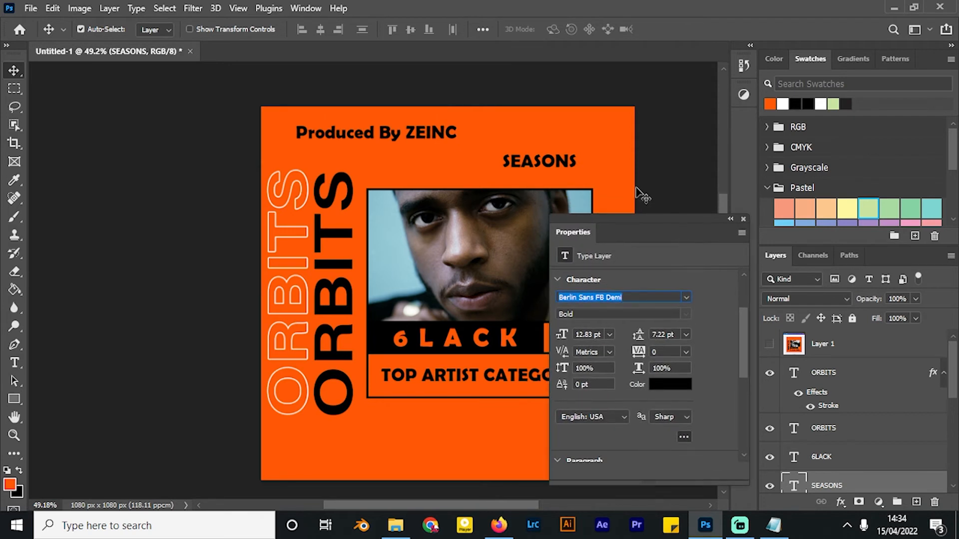
# - Set the SEASONS text to 17 pt with 77% vertical scale and -10 tracking
pyautogui.click(552, 161)
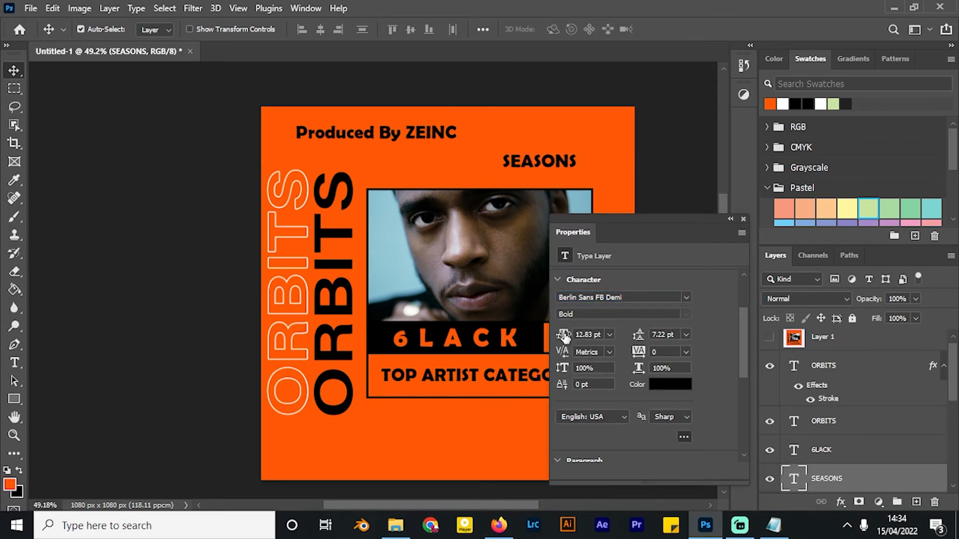
pyautogui.moveTo(565, 337); pyautogui.dragTo(686, 357)
pyautogui.click(684, 350)
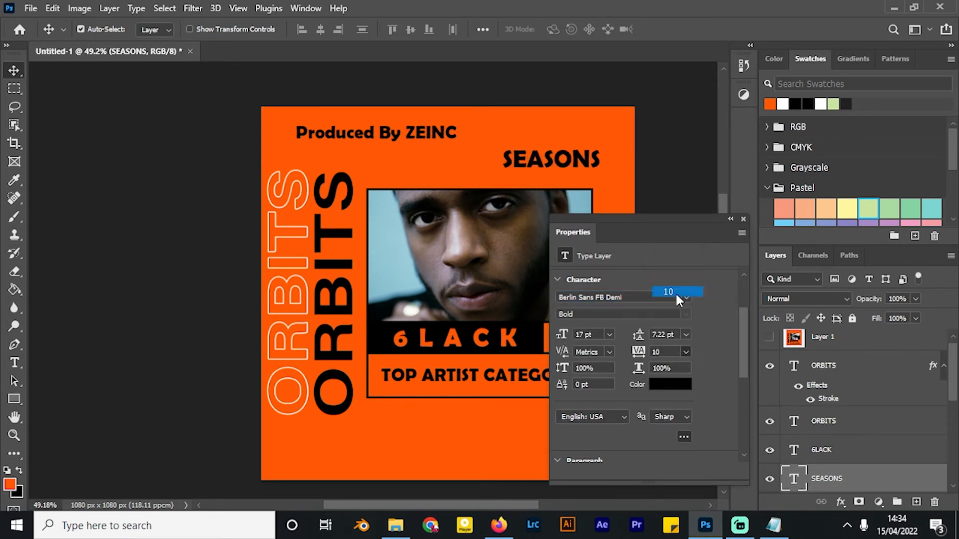
pyautogui.click(675, 292)
pyautogui.click(685, 334)
pyautogui.click(685, 334)
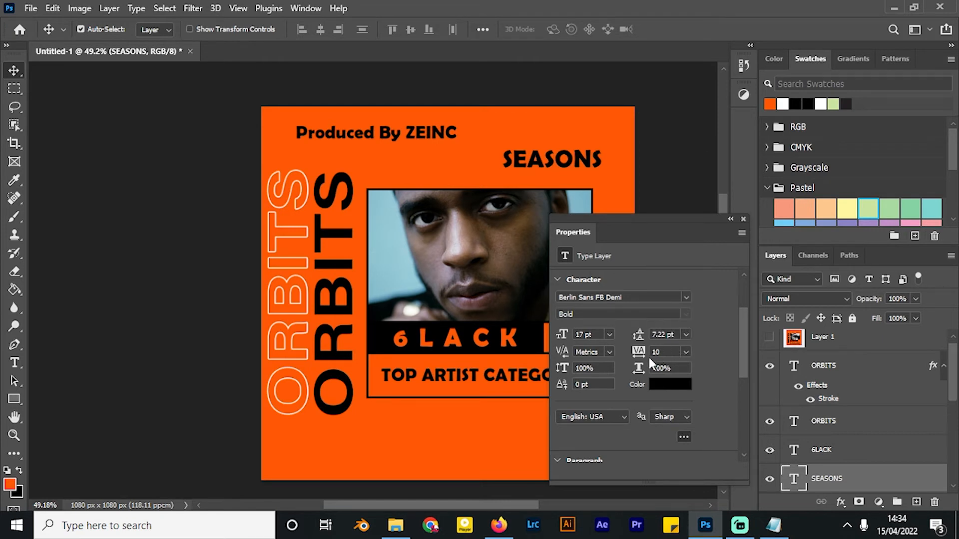
pyautogui.moveTo(637, 354)
pyautogui.mouseDown()
pyautogui.moveTo(629, 356)
pyautogui.moveTo(639, 355)
pyautogui.mouseUp()
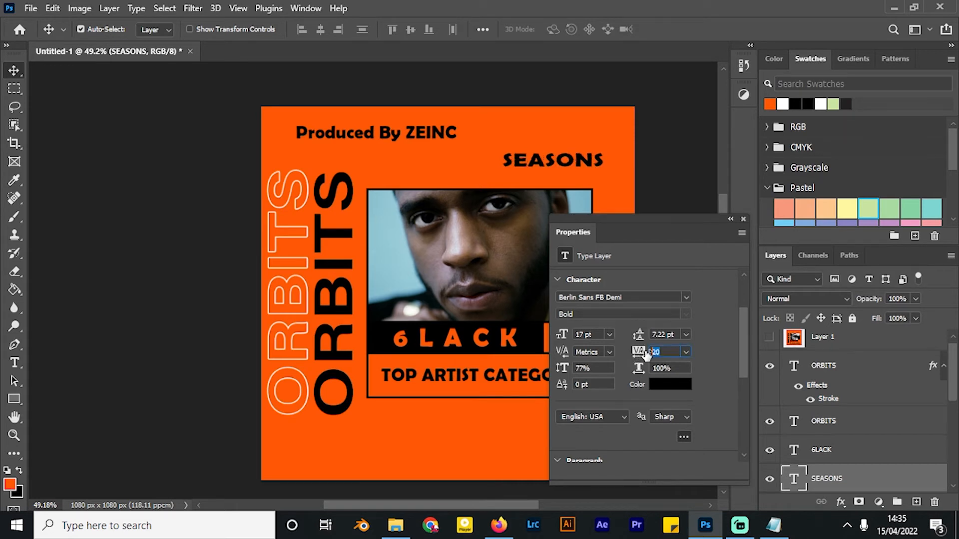
pyautogui.click(686, 352)
pyautogui.click(658, 232)
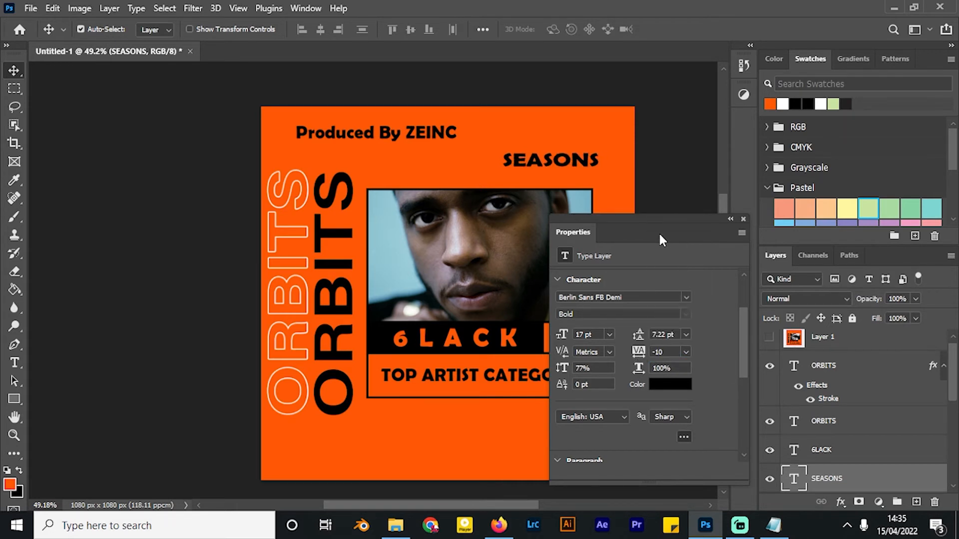
# - Change the SEASONS font to Bookman Old Style and realign the text with the right edge of the portrait frame
pyautogui.click(686, 297)
pyautogui.click(688, 61)
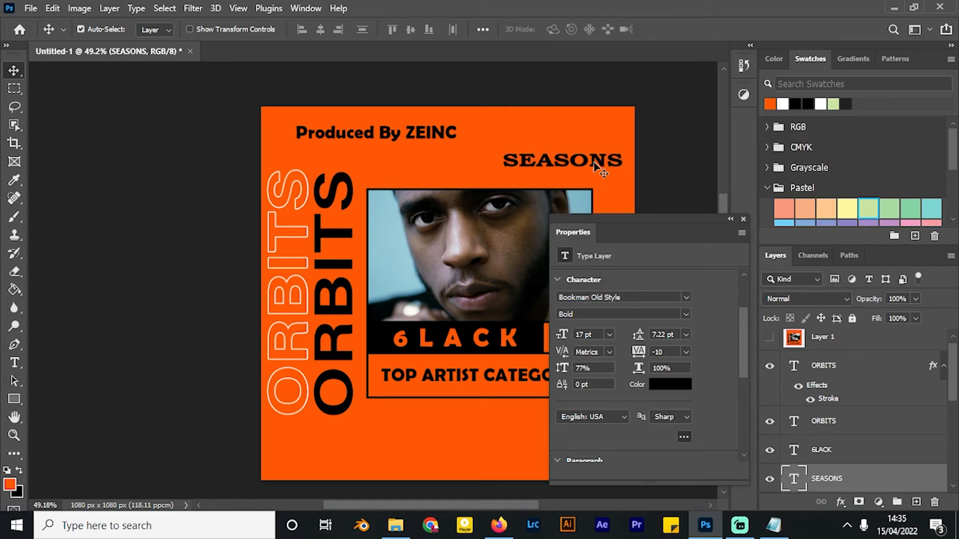
pyautogui.moveTo(595, 165); pyautogui.dragTo(551, 156)
# - Set the Produced By ZEINC caption in Berlin Sans FB, shrink it, and move it into the cover's upper-left corner
pyautogui.moveTo(386, 131); pyautogui.dragTo(394, 134)
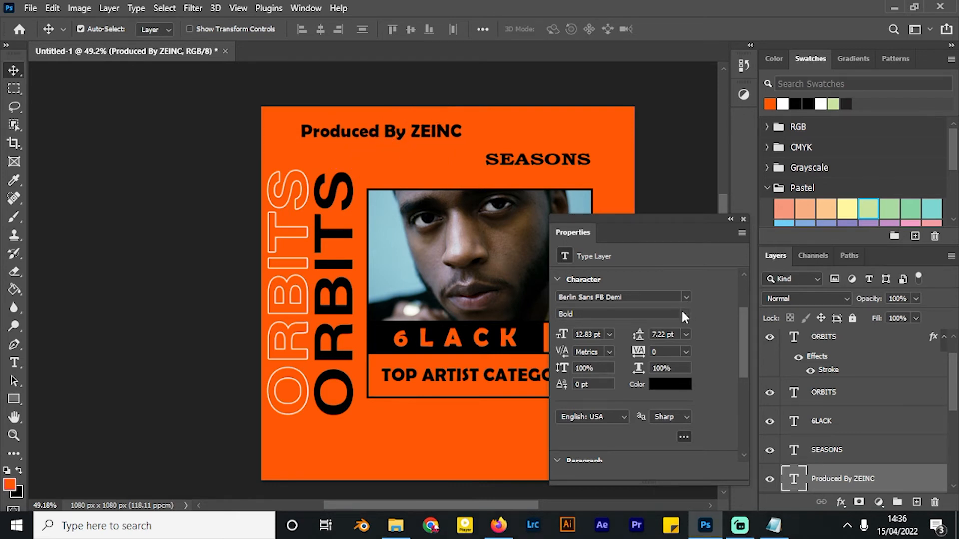
pyautogui.click(686, 298)
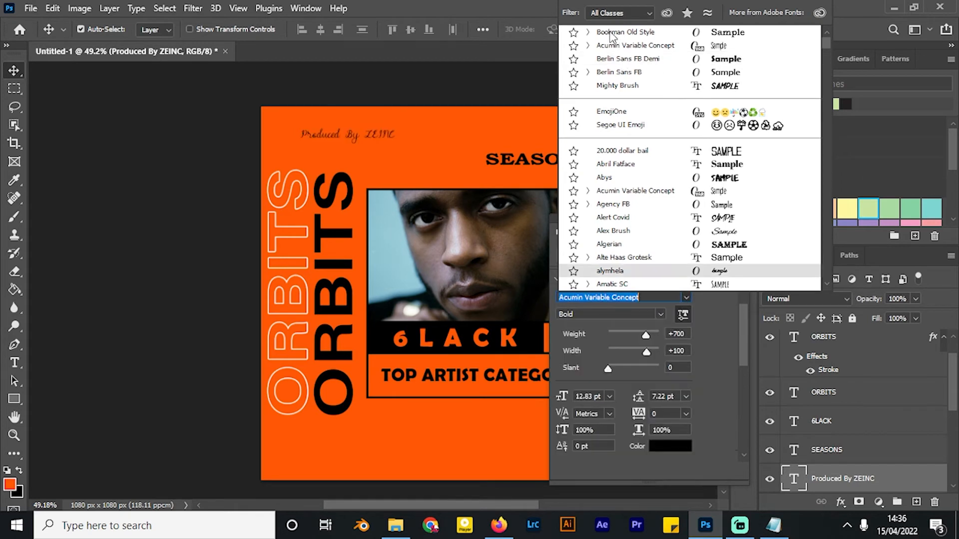
pyautogui.click(619, 72)
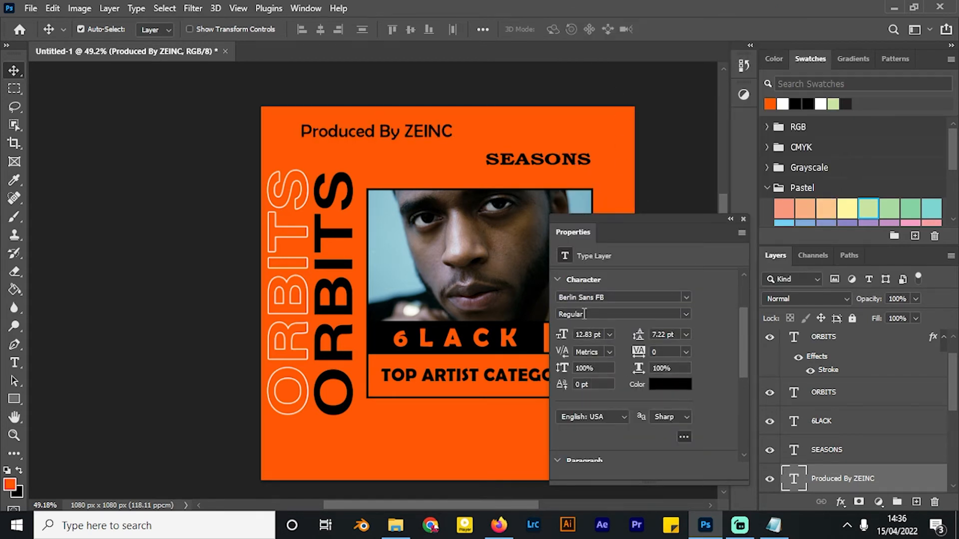
pyautogui.moveTo(566, 342); pyautogui.dragTo(294, 129)
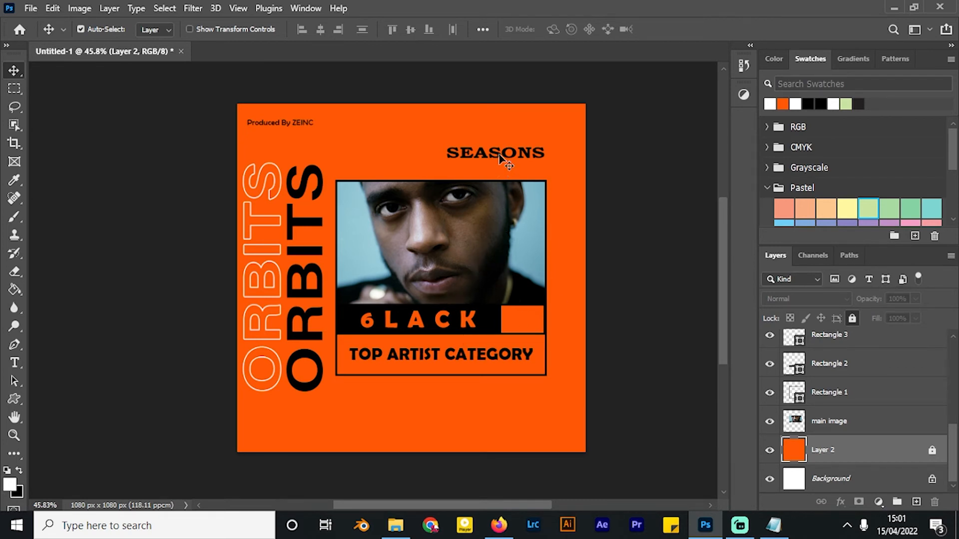
# - Check the Canva reference in Firefox, and add a Black & White adjustment clipped to the main image layer with Cyans at -50
pyautogui.click(498, 525)
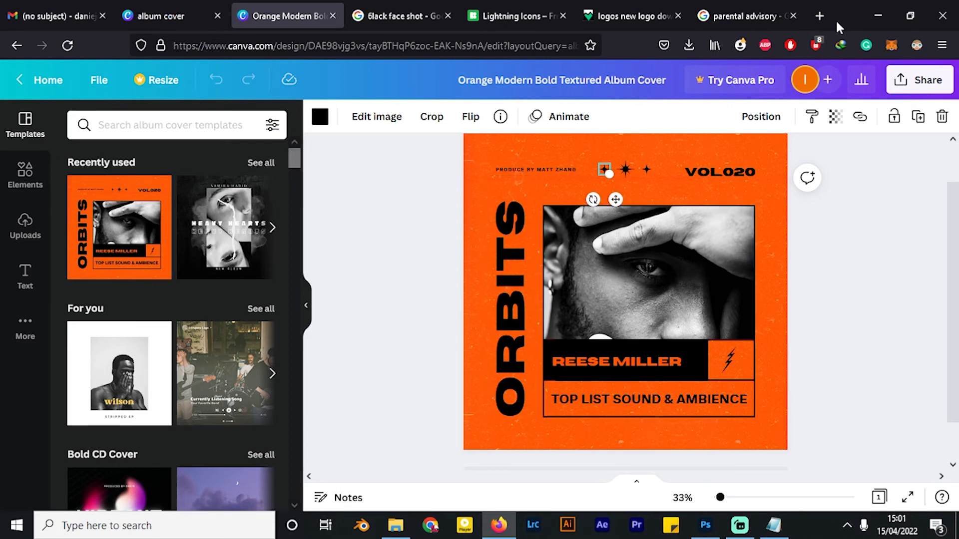
pyautogui.click(875, 9)
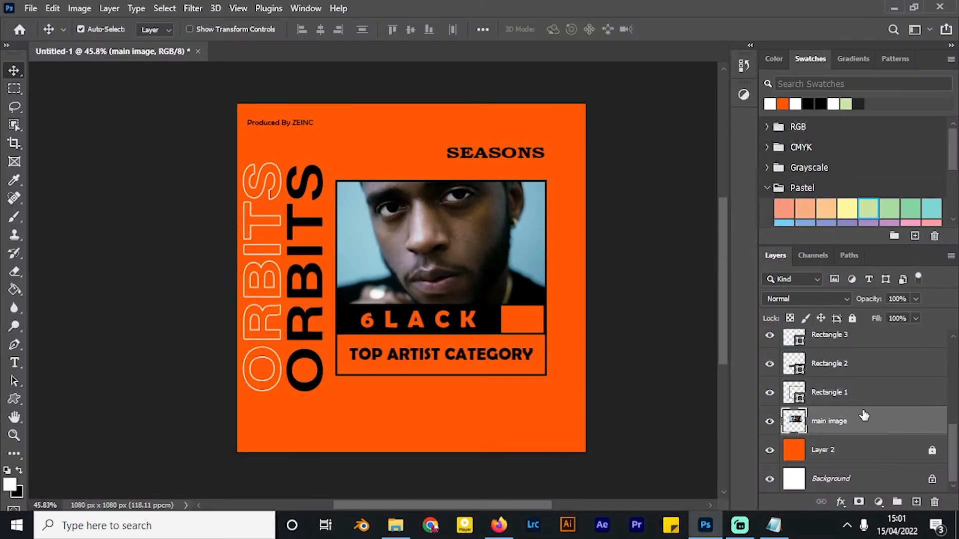
pyautogui.click(878, 402)
pyautogui.click(878, 423)
pyautogui.click(878, 502)
pyautogui.click(884, 391)
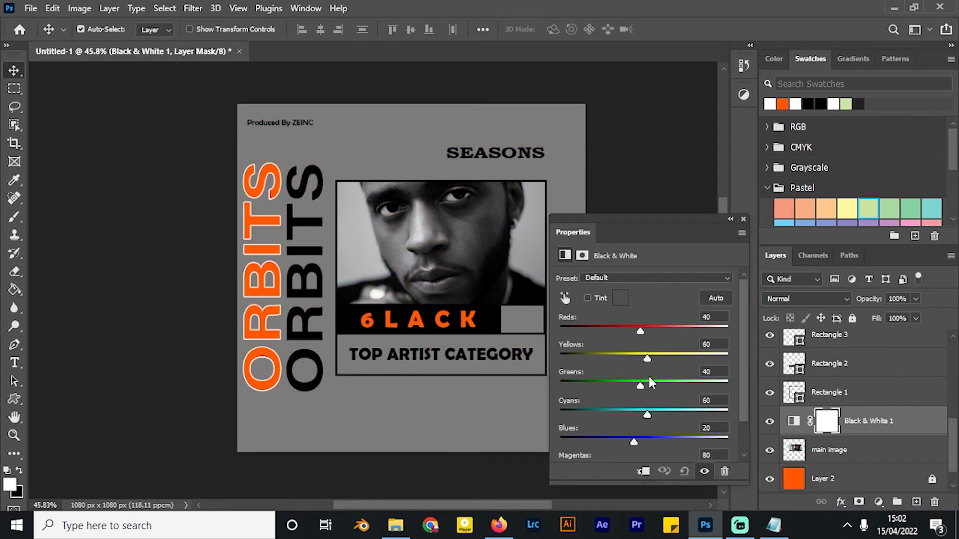
pyautogui.click(642, 472)
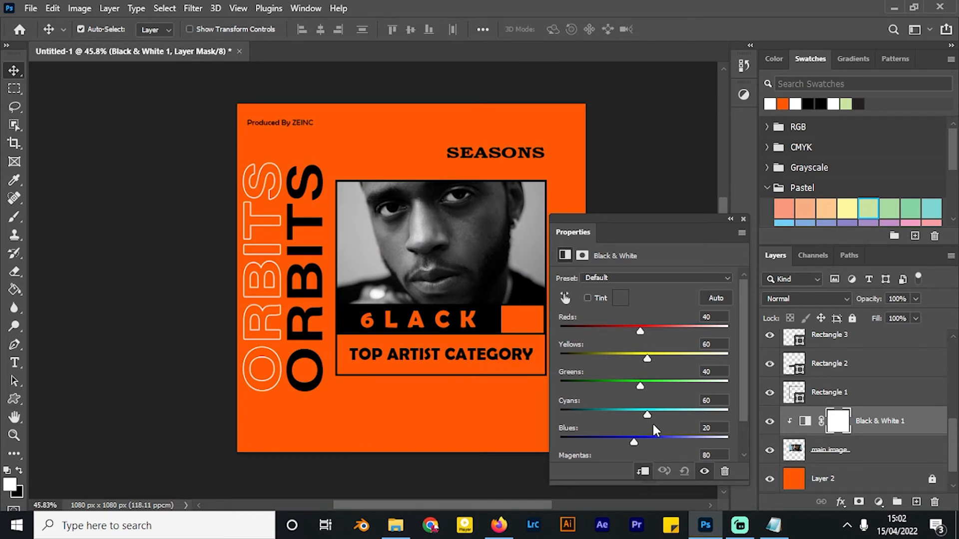
pyautogui.moveTo(642, 414); pyautogui.dragTo(609, 415)
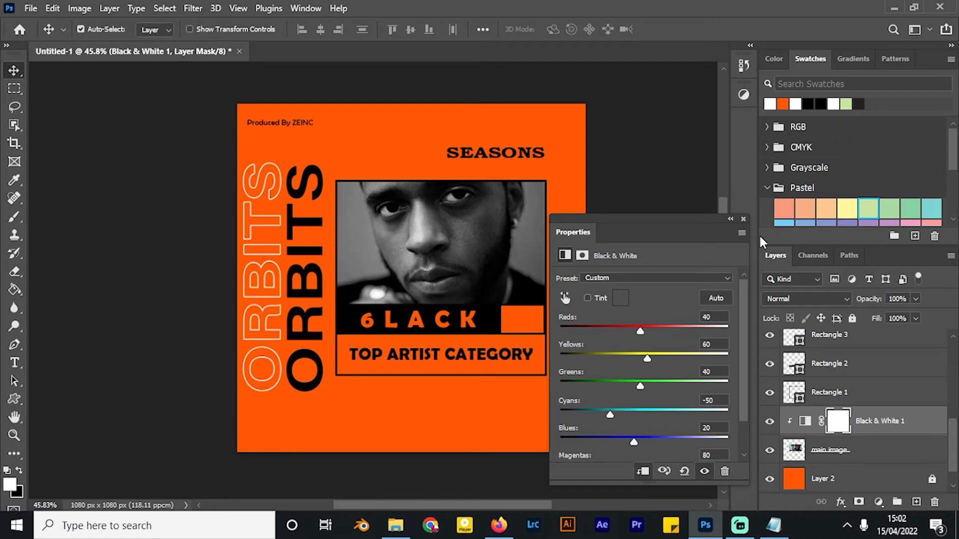
pyautogui.click(743, 220)
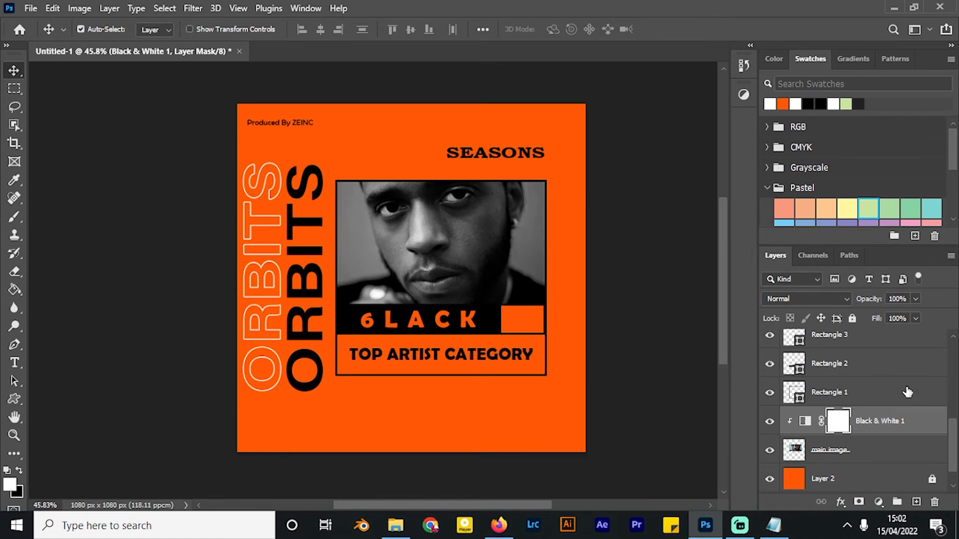
# - Add an empty layer directly above the orange Layer 2
pyautogui.scroll(2, 902, 390)
pyautogui.scroll(-3, 902, 390)
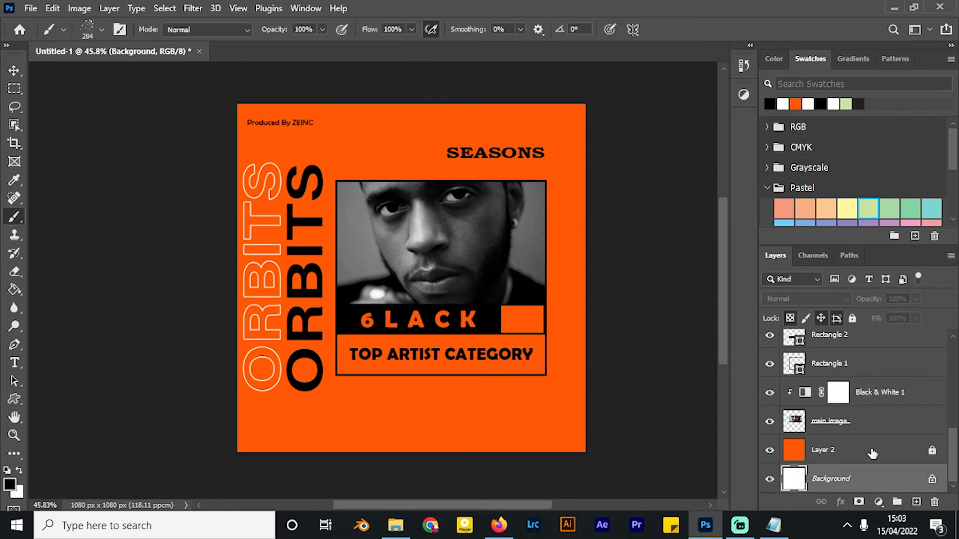
pyautogui.click(872, 452)
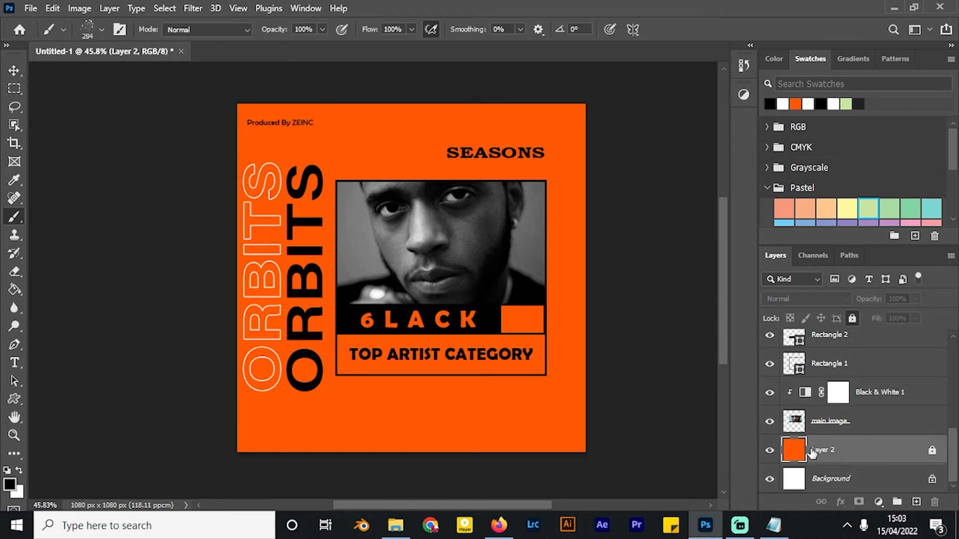
pyautogui.click(916, 501)
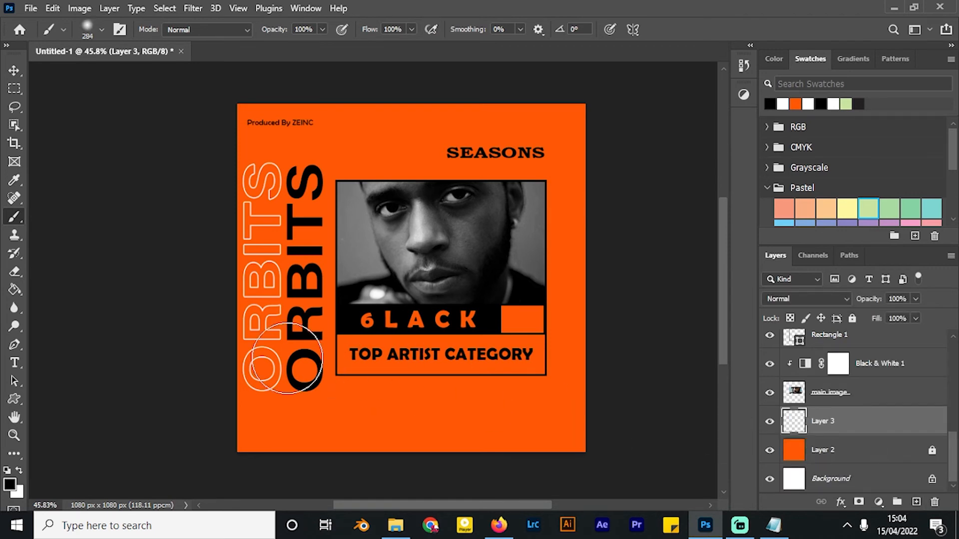
# - Choose the Kyle's Spatter Brushes - Spatter Bot Tilt brush from the Special Effects Brushes
pyautogui.click(101, 30)
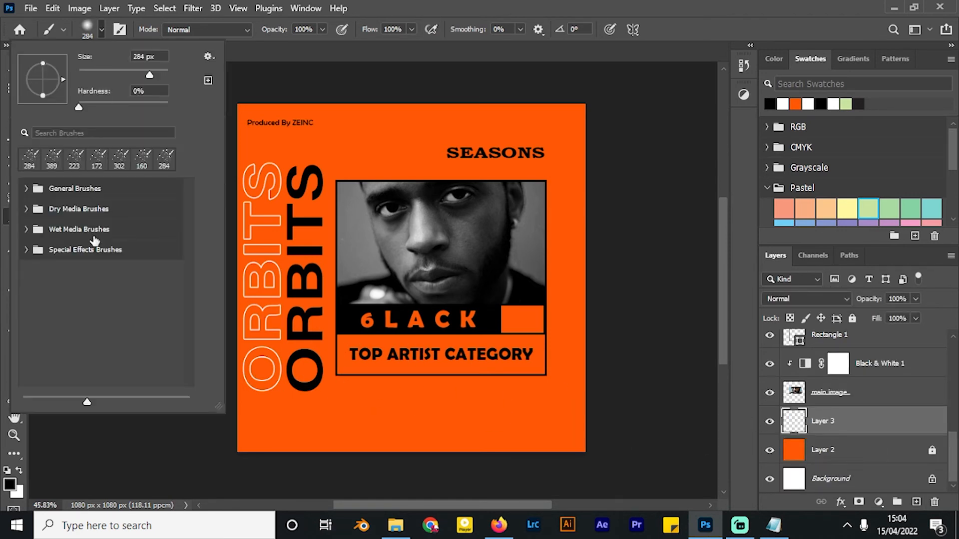
pyautogui.click(28, 187)
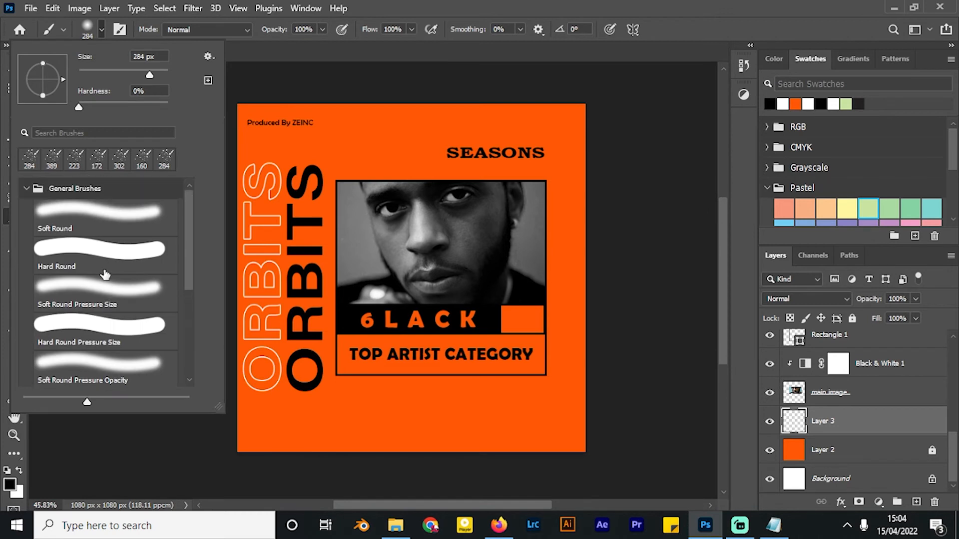
pyautogui.click(26, 188)
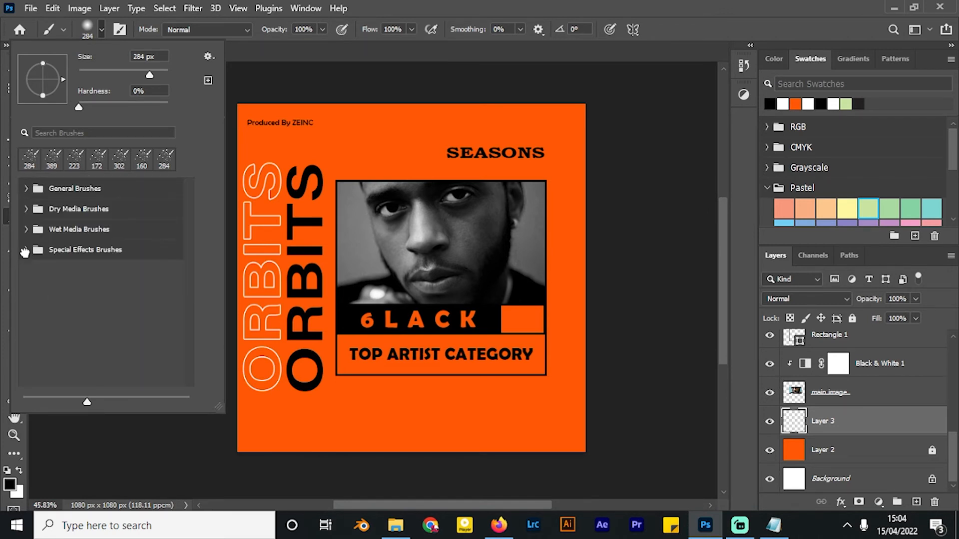
pyautogui.click(25, 250)
pyautogui.scroll(-2, 97, 295)
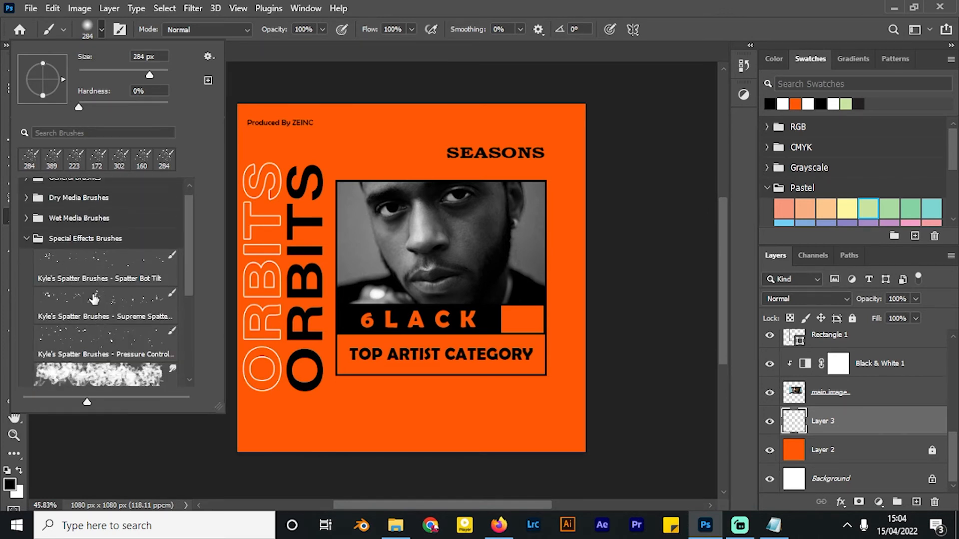
pyautogui.click(114, 283)
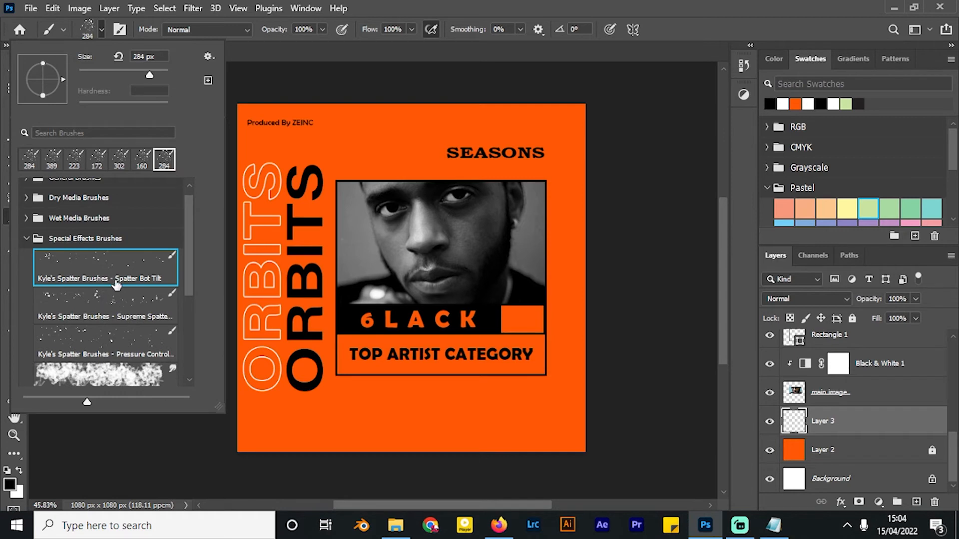
# - Make white the foreground color, enlarge the spatter brush to about 323 px, and paint spatters across the cover's upper and lower areas
pyautogui.click(27, 239)
pyautogui.click(260, 58)
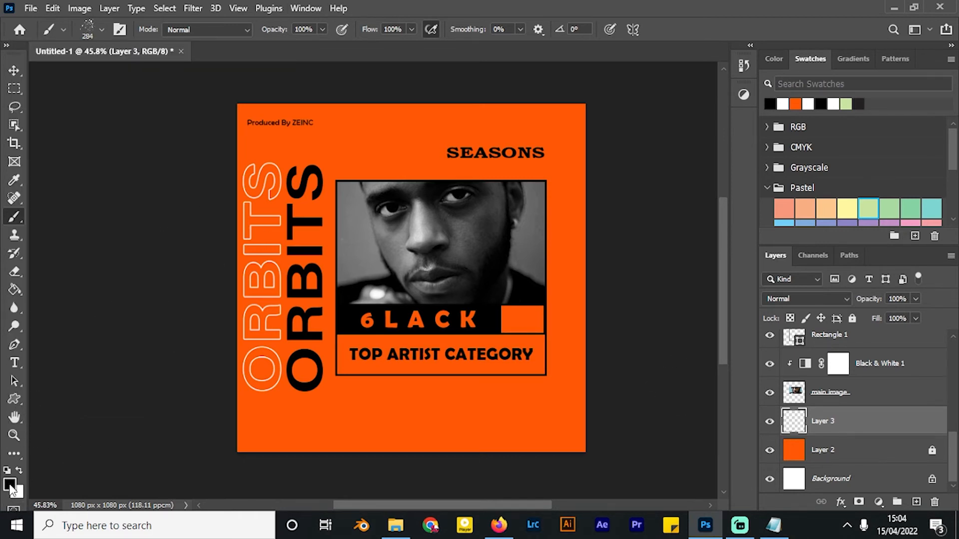
pyautogui.press('x')
pyautogui.keyDown('alt'); pyautogui.rightClick(356, 134); pyautogui.keyUp('alt')
pyautogui.moveTo(365, 137)
pyautogui.mouseDown()
pyautogui.moveTo(388, 143)
pyautogui.moveTo(343, 140)
pyautogui.mouseUp()
pyautogui.keyDown('alt'); pyautogui.rightClick(364, 155); pyautogui.keyUp('alt')
pyautogui.moveTo(368, 217)
pyautogui.mouseDown()
pyautogui.moveTo(263, 481)
pyautogui.moveTo(477, 488)
pyautogui.moveTo(484, 471)
pyautogui.moveTo(522, 466)
pyautogui.moveTo(510, 483)
pyautogui.mouseUp()
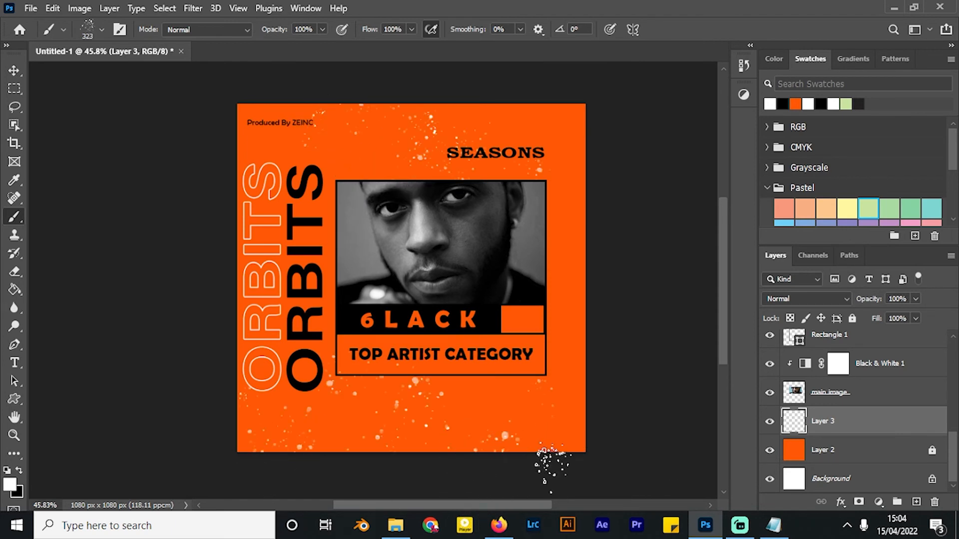
# - Undo the lower spatters and repaint them along the lower edge and left side with brush sizes of about 205 and 371 px
pyautogui.hotkey('ctrl', 'z')
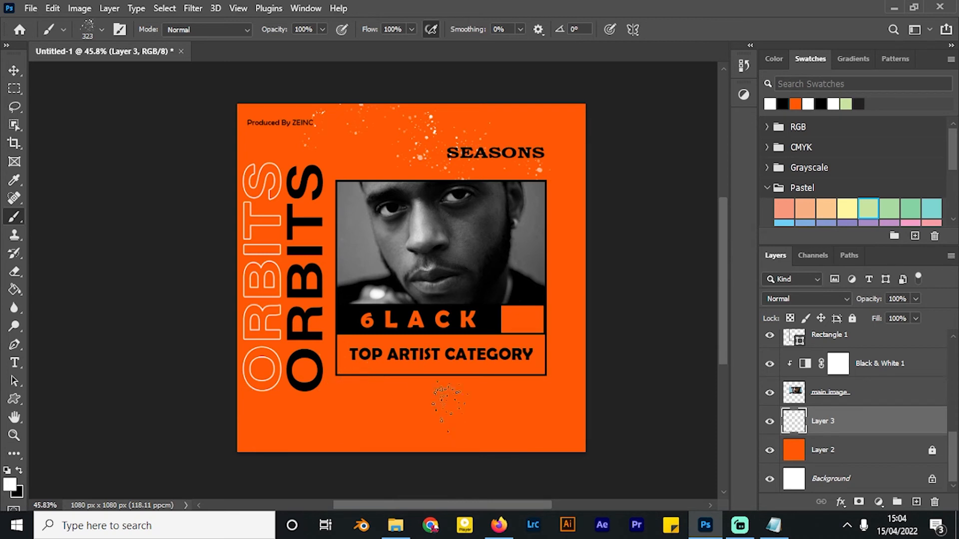
pyautogui.moveTo(390, 400)
pyautogui.mouseDown()
pyautogui.moveTo(402, 401)
pyautogui.moveTo(355, 396)
pyautogui.moveTo(364, 399)
pyautogui.moveTo(364, 428)
pyautogui.moveTo(442, 447)
pyautogui.mouseUp()
pyautogui.hotkey('ctrl', 'z')
pyautogui.moveTo(442, 414)
pyautogui.mouseDown()
pyautogui.moveTo(400, 345)
pyautogui.moveTo(202, 111)
pyautogui.mouseUp()
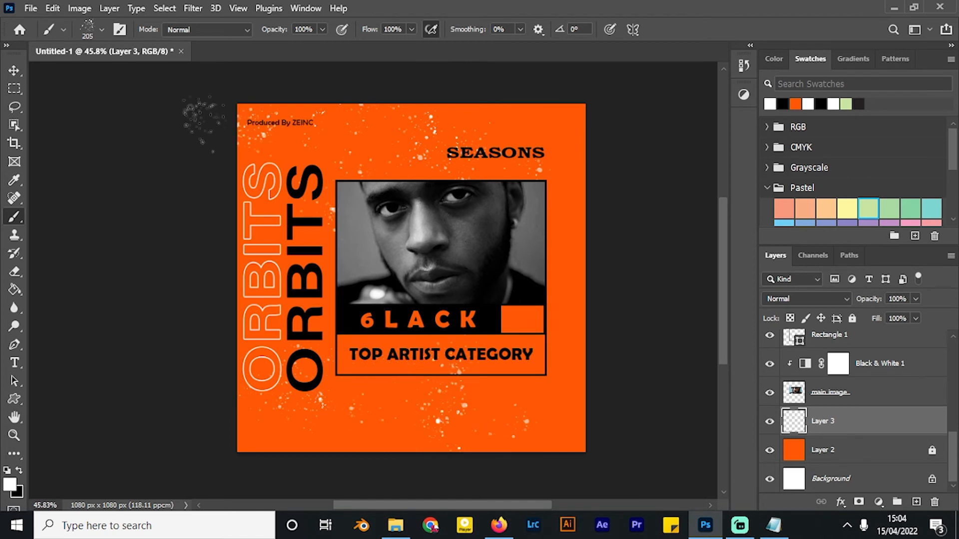
pyautogui.moveTo(490, 236)
pyautogui.mouseDown()
pyautogui.moveTo(585, 236)
pyautogui.moveTo(523, 237)
pyautogui.moveTo(517, 258)
pyautogui.moveTo(487, 257)
pyautogui.mouseUp()
pyautogui.click(295, 429)
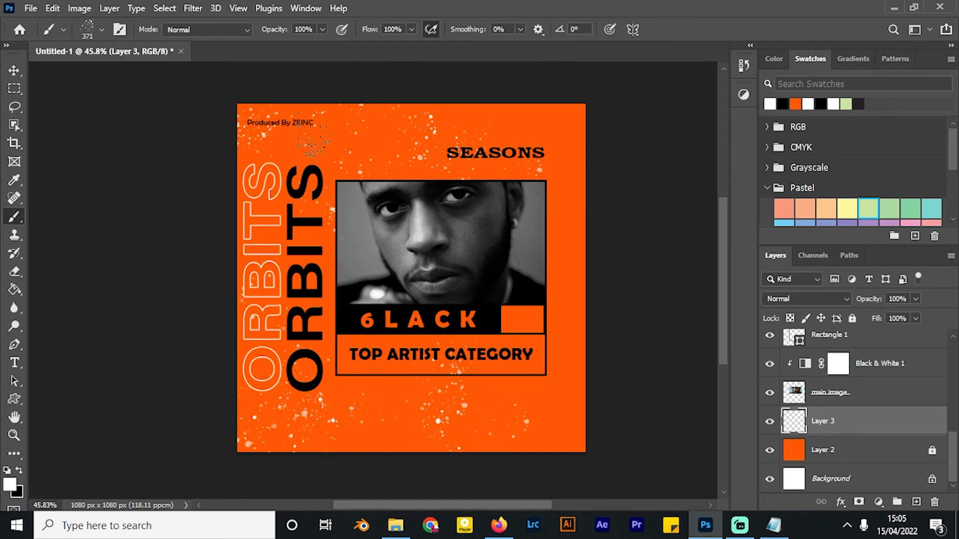
# - Rename Layer 3 as brush spatters
pyautogui.click(12, 71)
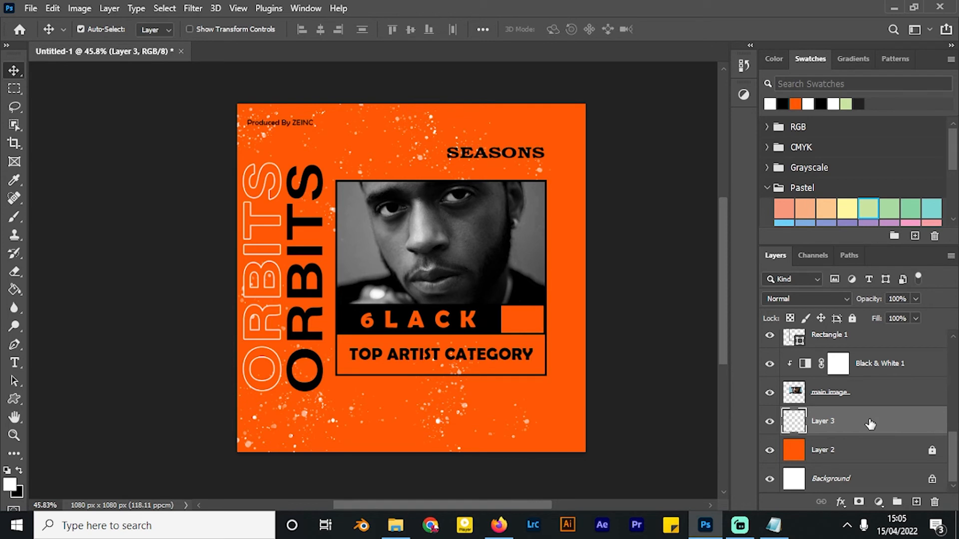
pyautogui.doubleClick(831, 425)
pyautogui.write('brush spatters')
pyautogui.press('Return')
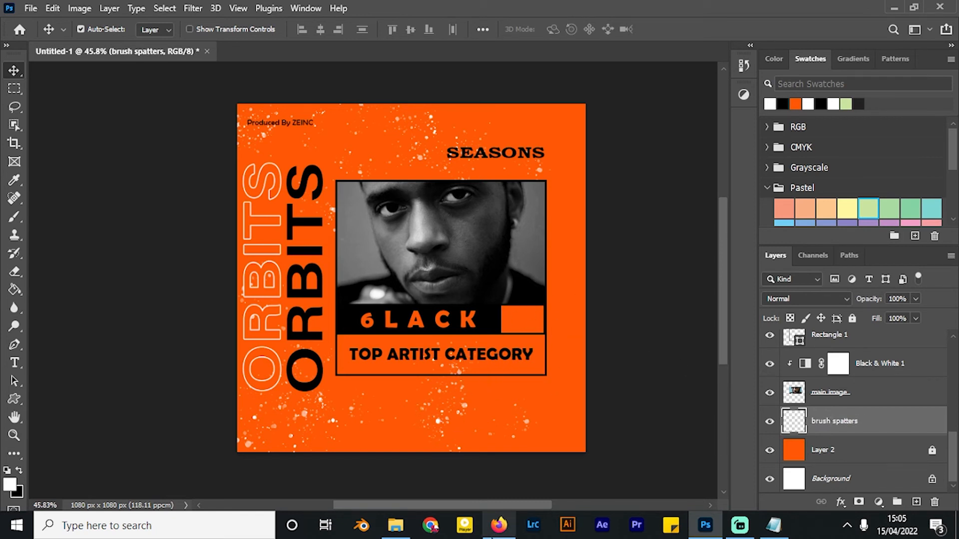
# - Switch to the parental advisory image results in Firefox and filter them to medium size
pyautogui.click(498, 525)
pyautogui.click(745, 16)
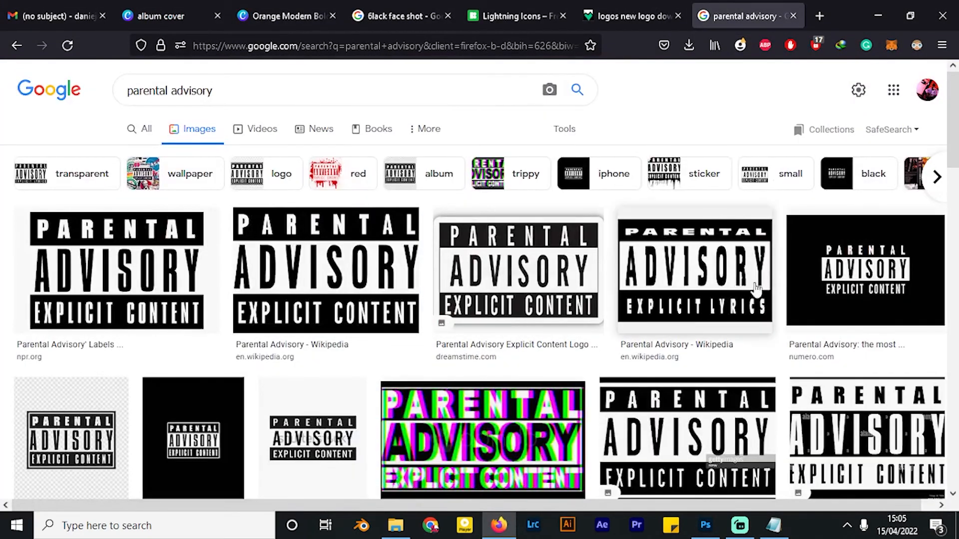
pyautogui.moveTo(954, 125); pyautogui.dragTo(953, 96)
pyautogui.moveTo(264, 92); pyautogui.dragTo(107, 93)
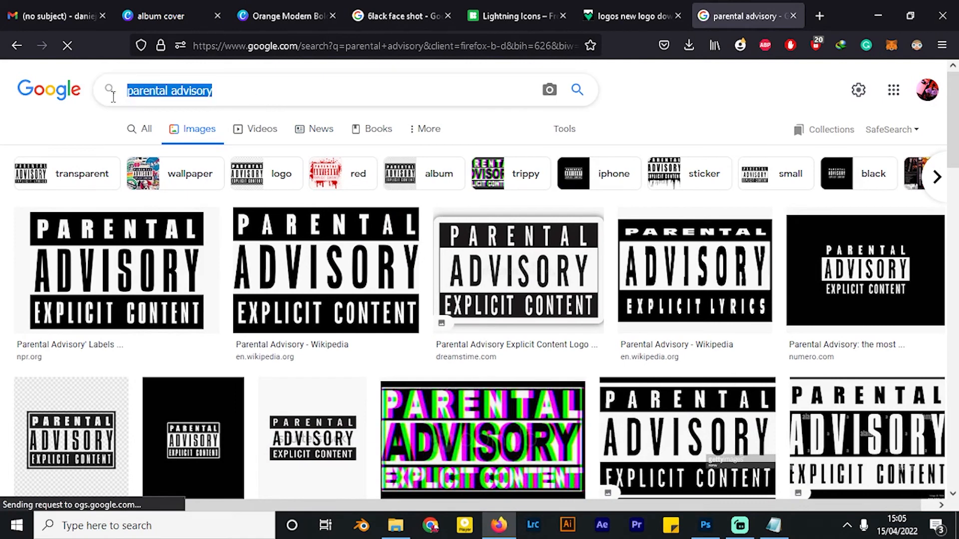
pyautogui.click(661, 84)
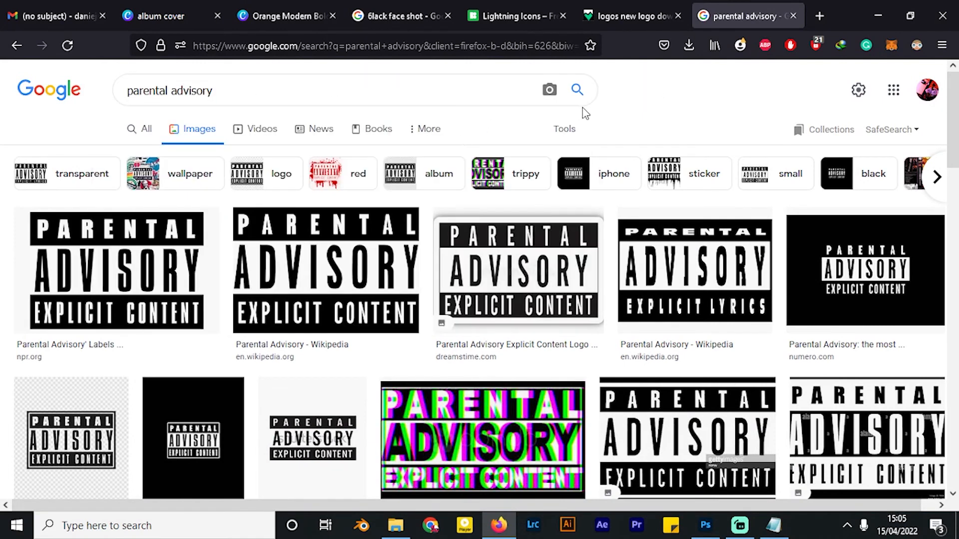
pyautogui.click(564, 129)
pyautogui.click(135, 159)
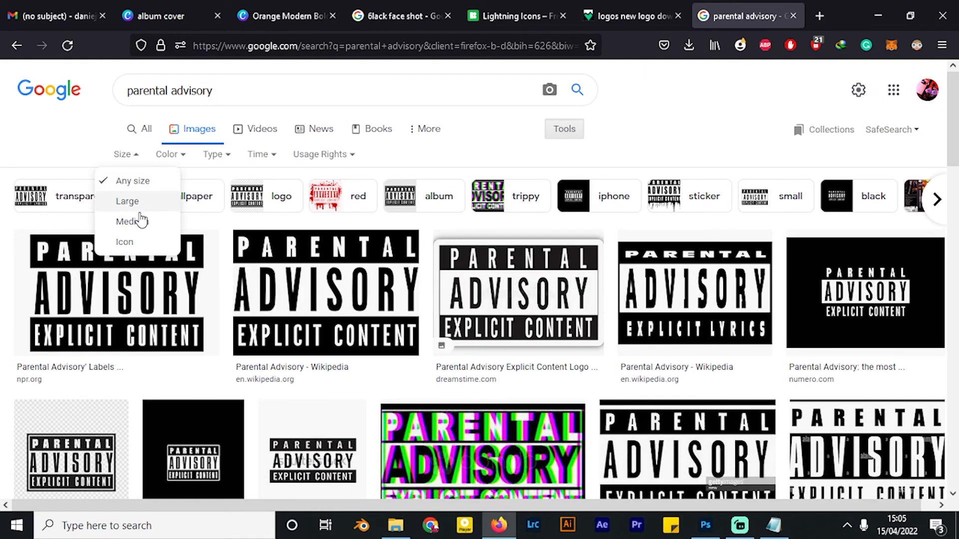
pyautogui.click(139, 218)
# - Search Google Images for parental advisory png and look through the logo results
pyautogui.click(318, 95)
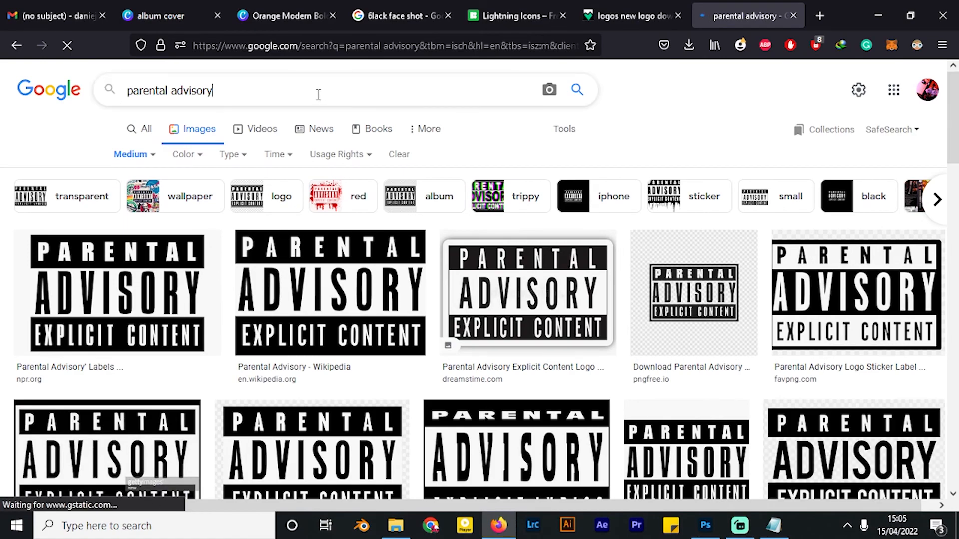
pyautogui.click(339, 141)
pyautogui.scroll(-8, 502, 259)
pyautogui.scroll(-3, 502, 258)
pyautogui.scroll(10, 514, 262)
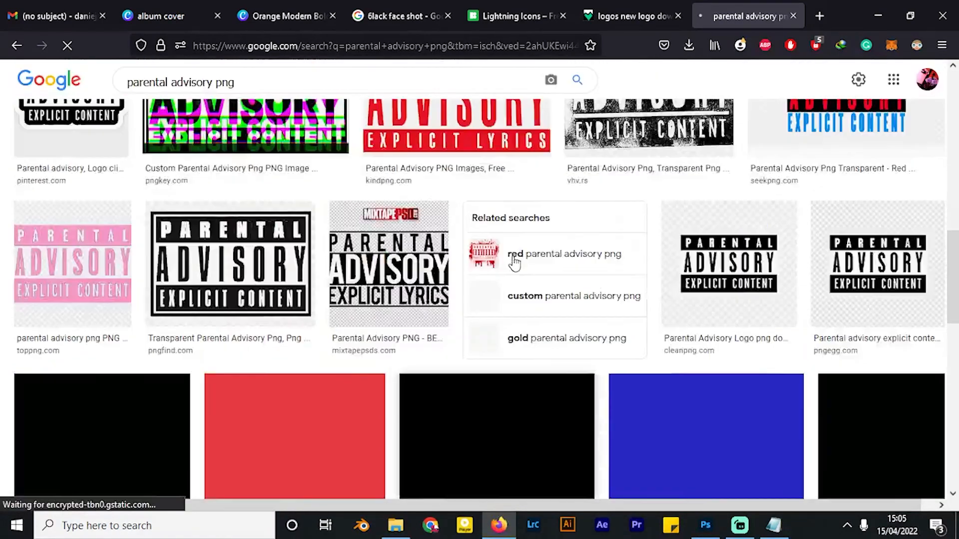
pyautogui.scroll(-4, 514, 263)
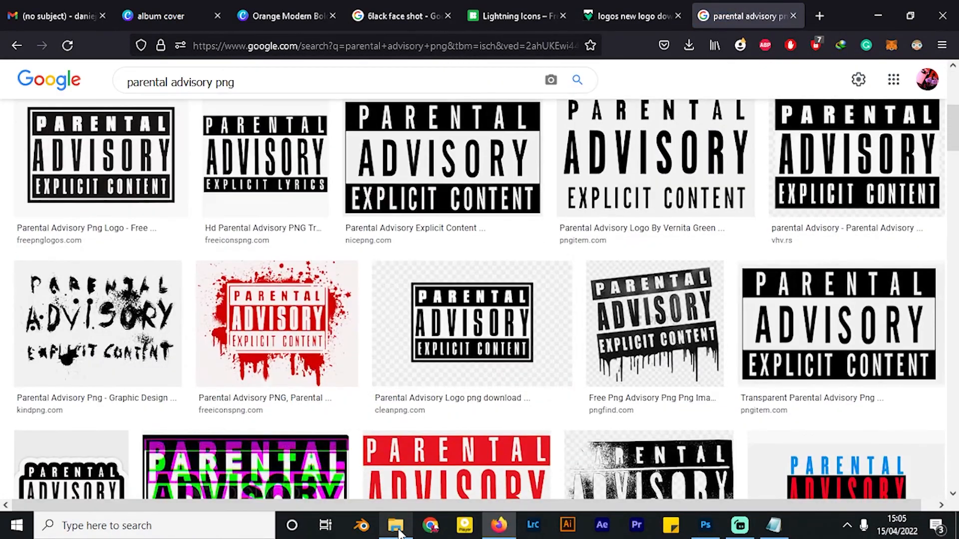
# - Switch to File Explorer and open the ICONS folder inside DAN WORK, FOR EDITS, ASSETS
pyautogui.click(396, 524)
pyautogui.scroll(2, 86, 252)
pyautogui.click(63, 203)
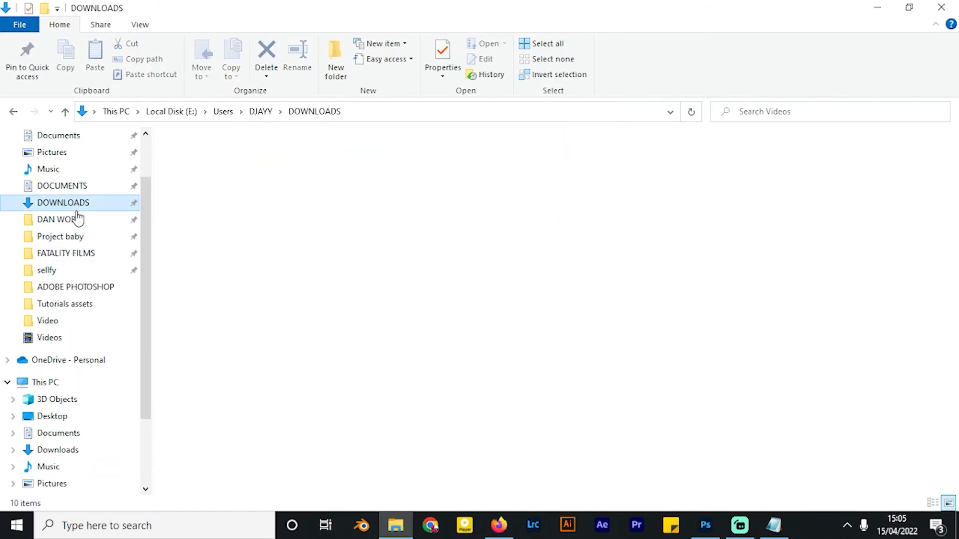
pyautogui.click(75, 218)
pyautogui.click(221, 192)
pyautogui.doubleClick(220, 192)
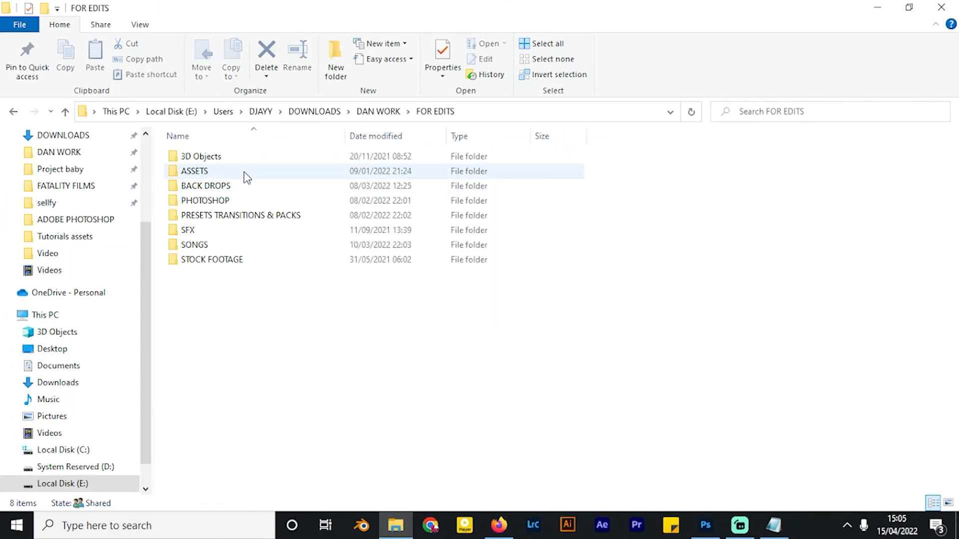
pyautogui.doubleClick(245, 175)
pyautogui.moveTo(951, 349); pyautogui.dragTo(952, 359)
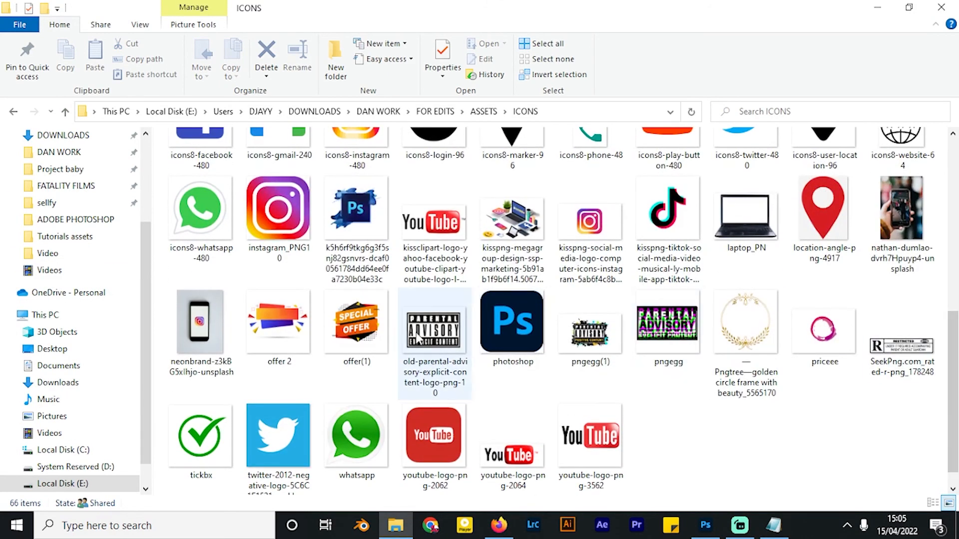
# - Place the old-parental-advisory-explicit-content-logo-png-10 image on the Photoshop cover, shrink it, and move it near the lower edge's middle
pyautogui.click(437, 356)
pyautogui.moveTo(438, 356); pyautogui.dragTo(477, 376)
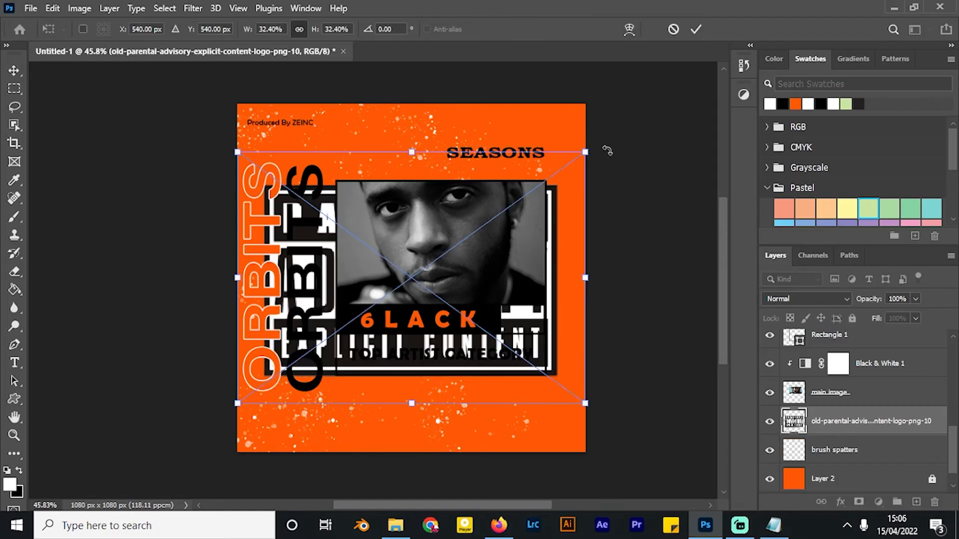
pyautogui.moveTo(561, 204); pyautogui.dragTo(568, 296)
pyautogui.moveTo(592, 244)
pyautogui.mouseDown()
pyautogui.moveTo(523, 314)
pyautogui.moveTo(452, 363)
pyautogui.moveTo(440, 358)
pyautogui.moveTo(420, 446)
pyautogui.mouseUp()
pyautogui.press('Return')
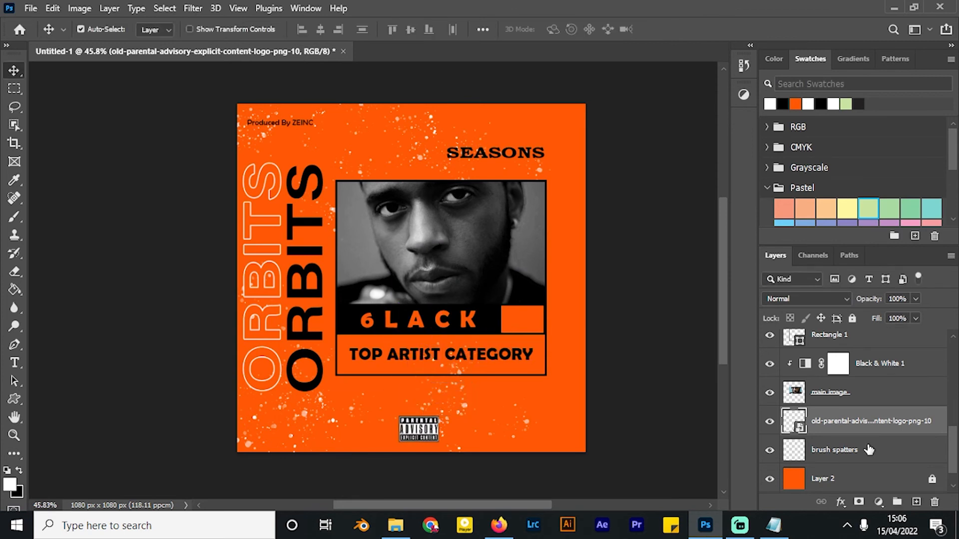
# - Center the parental advisory logo horizontally on the canvas
pyautogui.click(869, 450)
pyautogui.click(865, 425)
pyautogui.hotkey('ctrl', 'a')
pyautogui.click(322, 29)
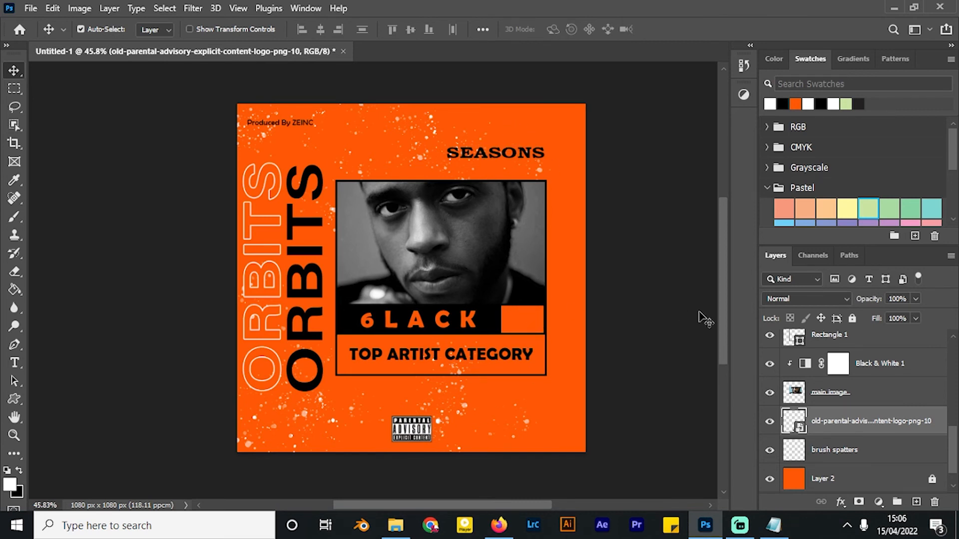
# - Look through the Custom Shape tool's preset shapes, including Boats and Flowers
pyautogui.scroll(4, 829, 369)
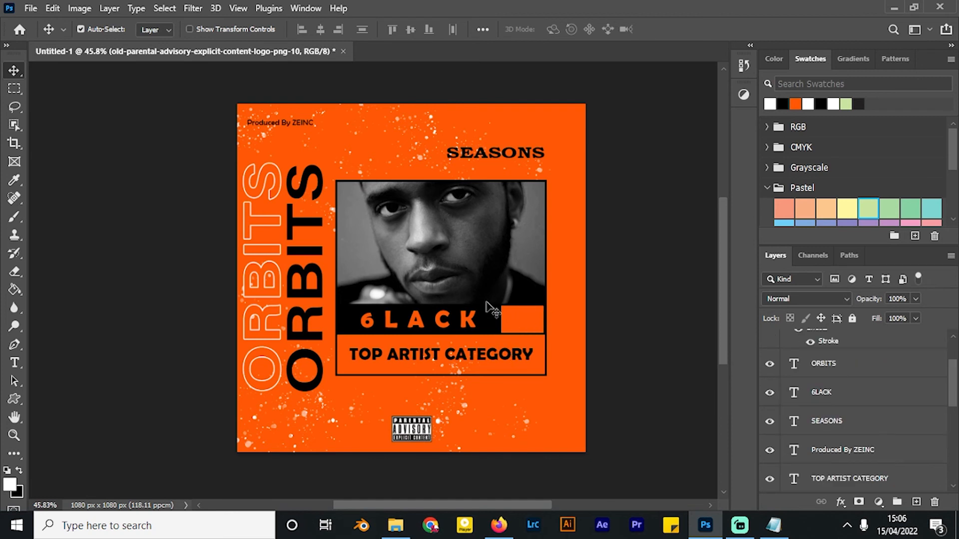
pyautogui.click(19, 395)
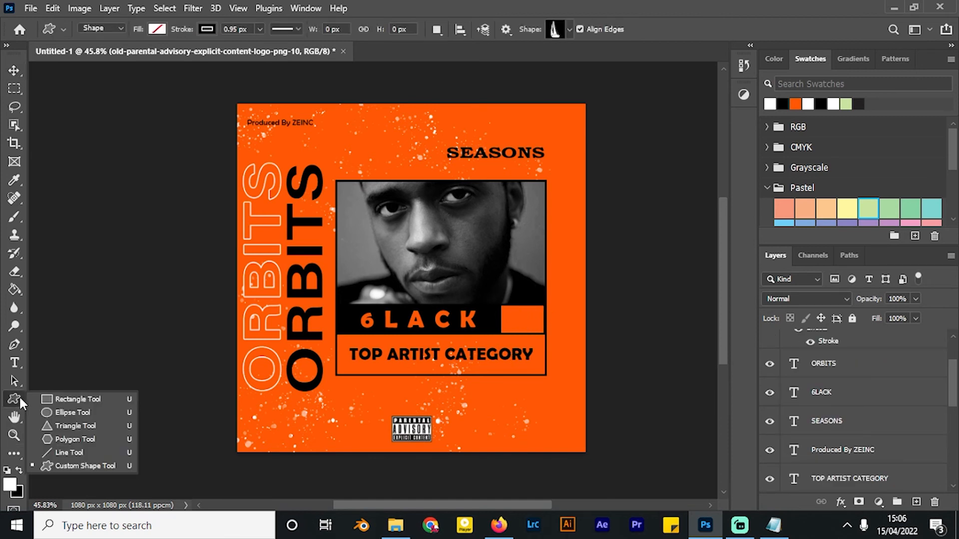
pyautogui.click(50, 466)
pyautogui.click(569, 29)
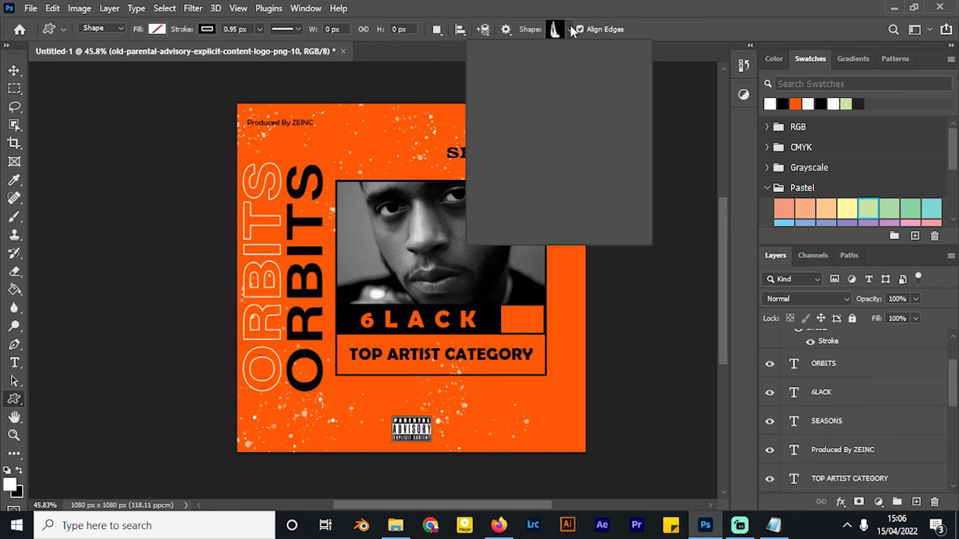
pyautogui.scroll(-2, 620, 179)
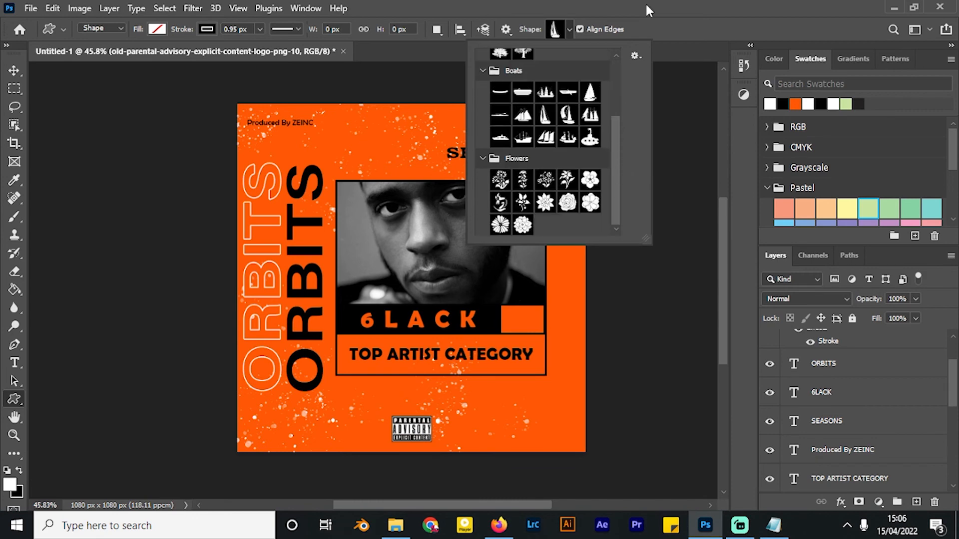
# - Switch to the icons8 lightning results in Firefox and open the outlined iOS Lightning Bolt icon's details
pyautogui.click(498, 525)
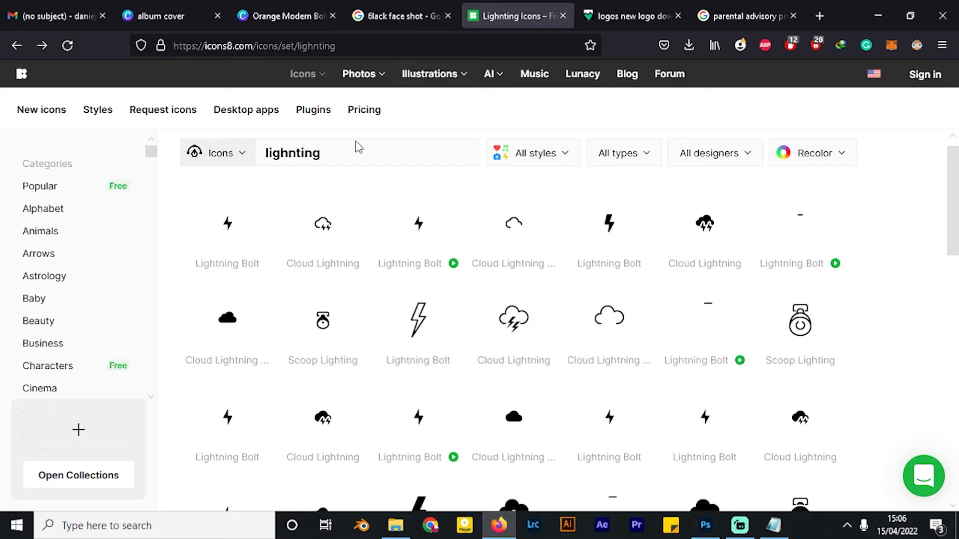
pyautogui.moveTo(205, 42); pyautogui.dragTo(252, 44)
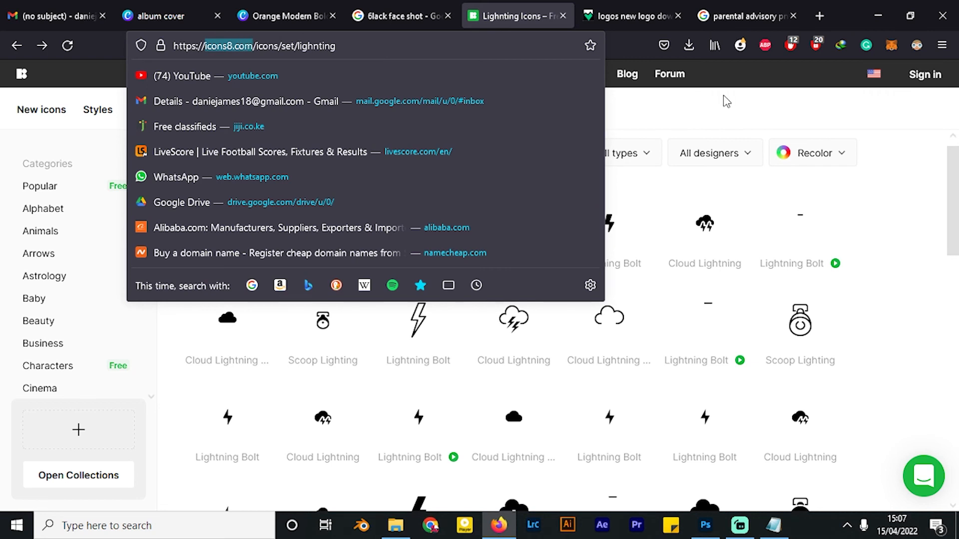
pyautogui.click(726, 99)
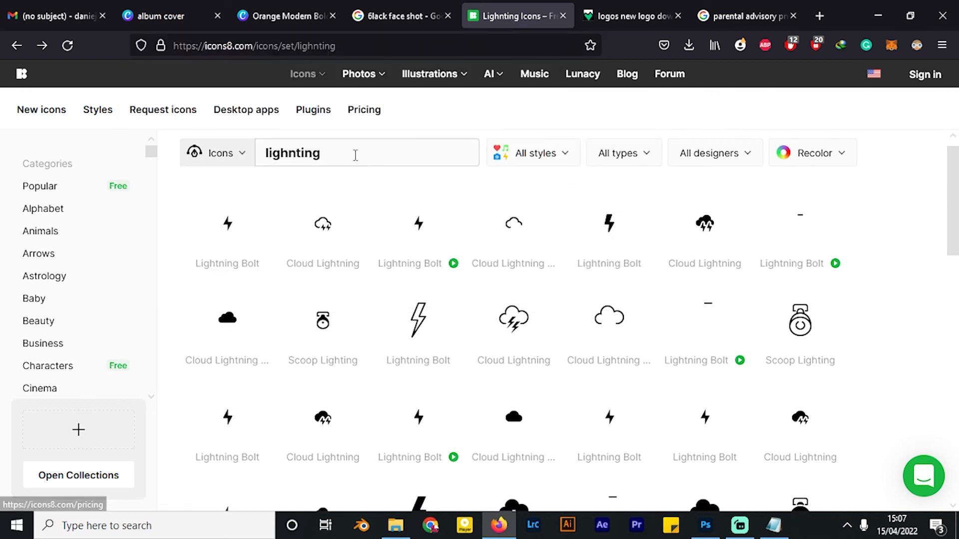
pyautogui.scroll(-3, 556, 399)
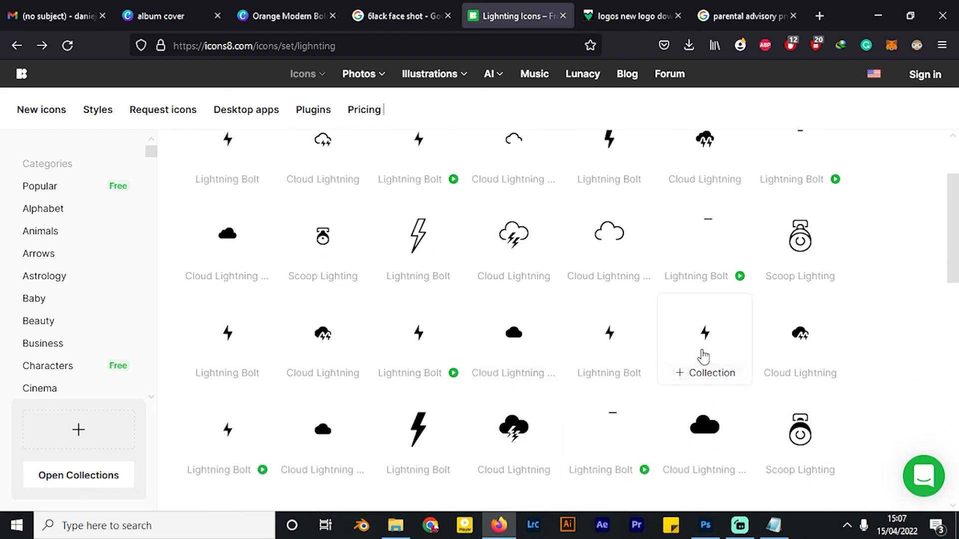
pyautogui.click(436, 252)
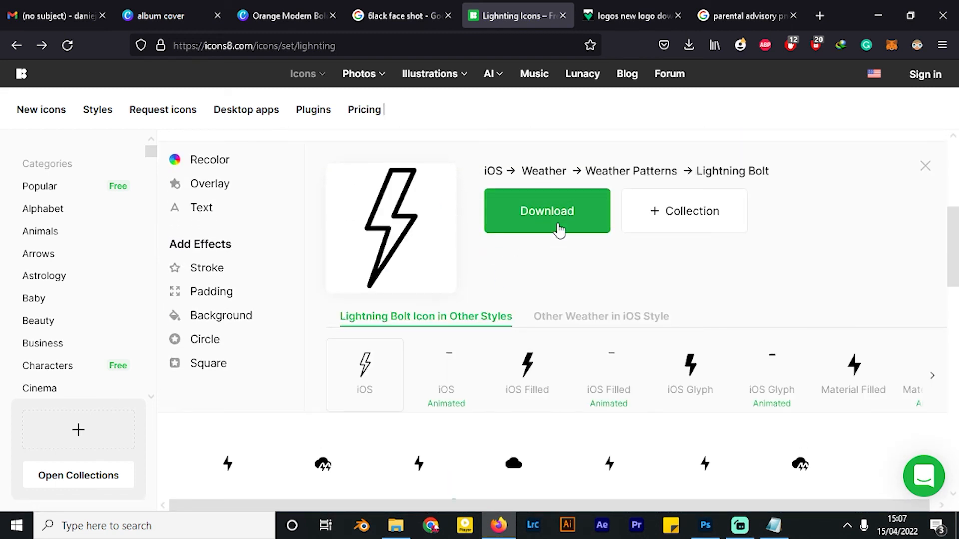
# - Look through the logos new set on iconape.com and return to the parental advisory image results
pyautogui.click(608, 17)
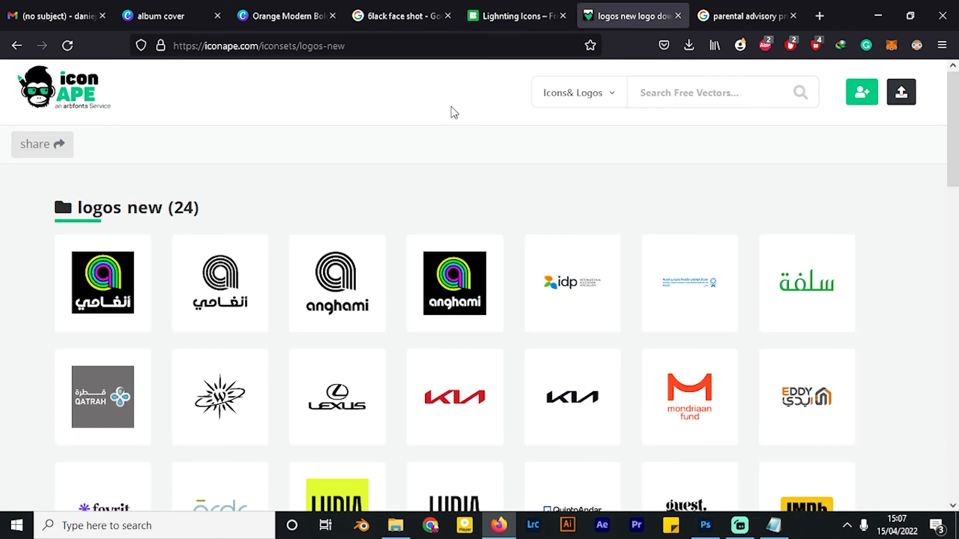
pyautogui.scroll(-8, 554, 270)
pyautogui.scroll(8, 555, 269)
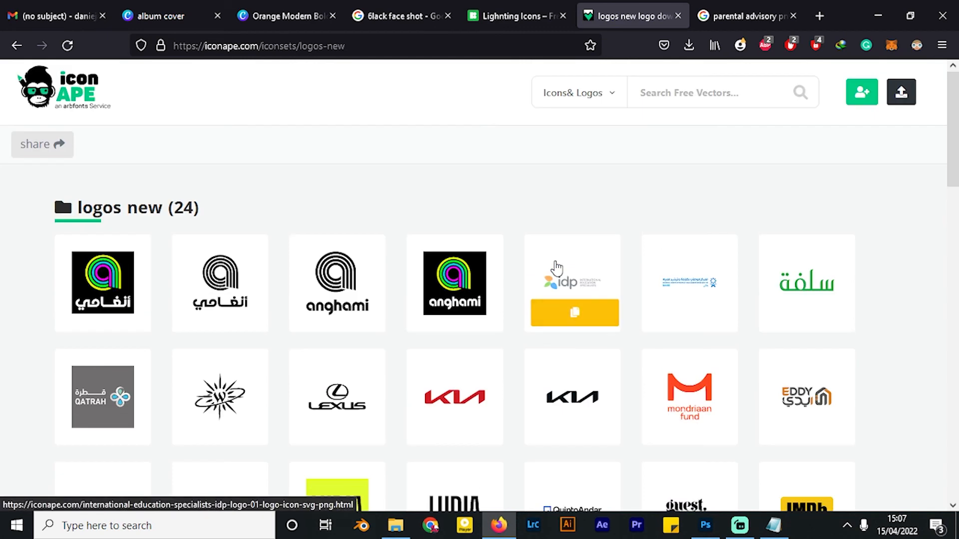
pyautogui.scroll(-8, 557, 269)
pyautogui.scroll(8, 548, 249)
pyautogui.click(706, 86)
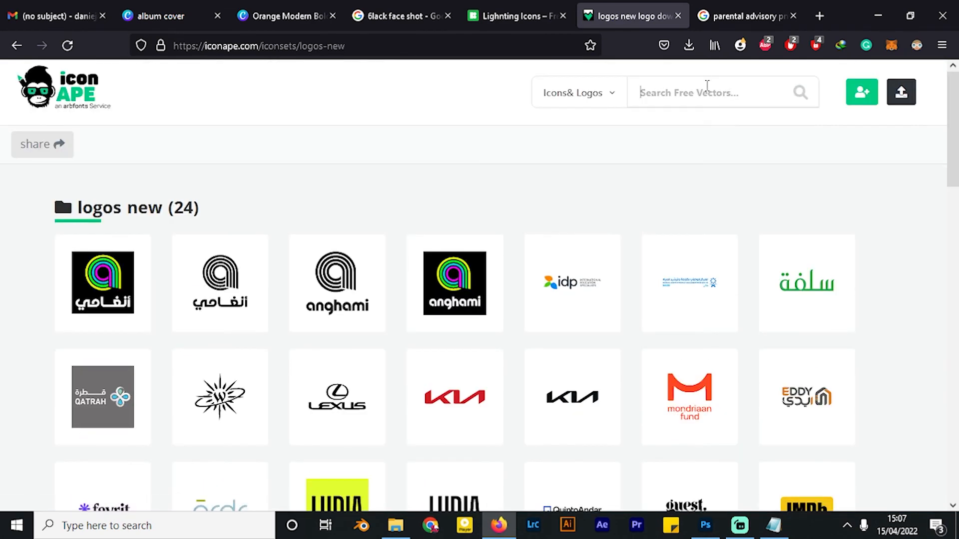
pyautogui.click(743, 17)
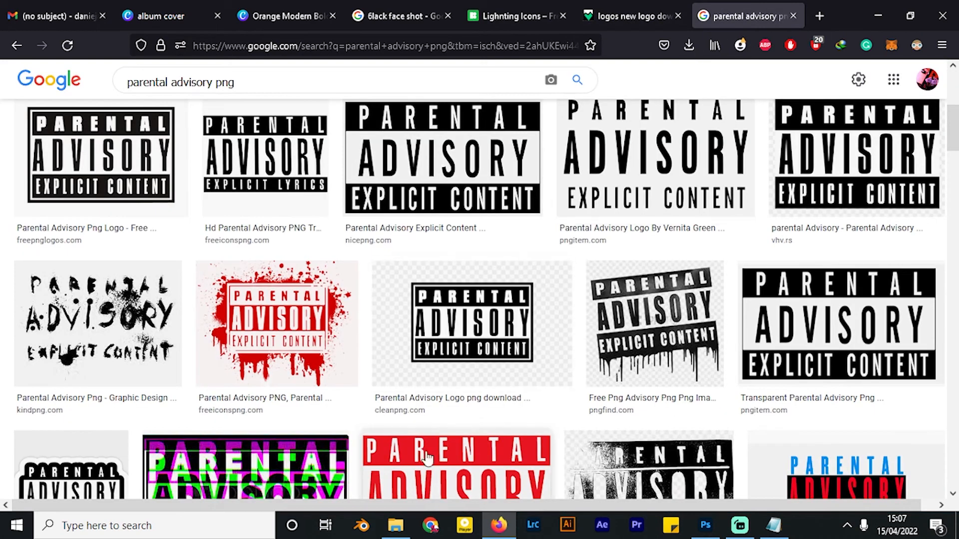
# - Bring the icons8-lightning-bolt-50 icon from File Explorer into the album cover document in Photoshop
pyautogui.click(395, 525)
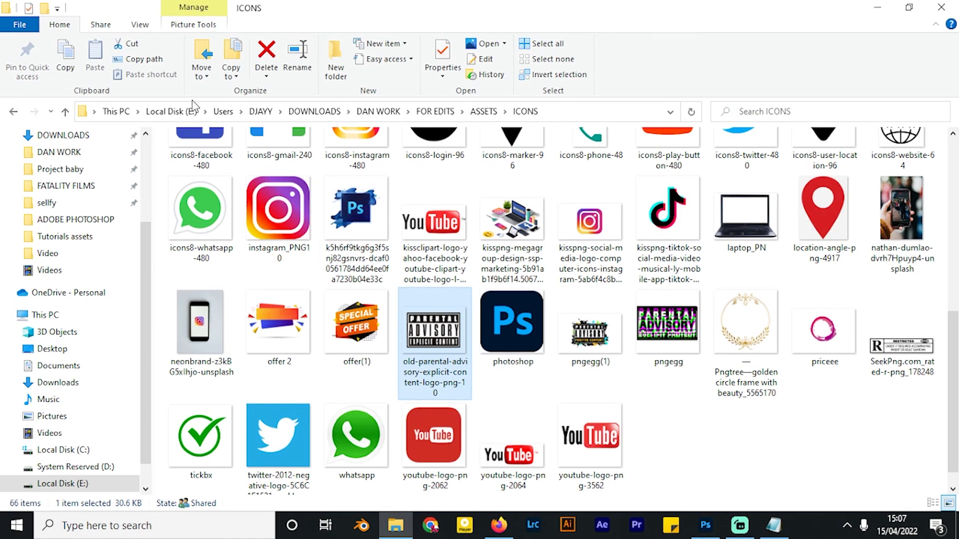
pyautogui.click(76, 383)
pyautogui.click(174, 287)
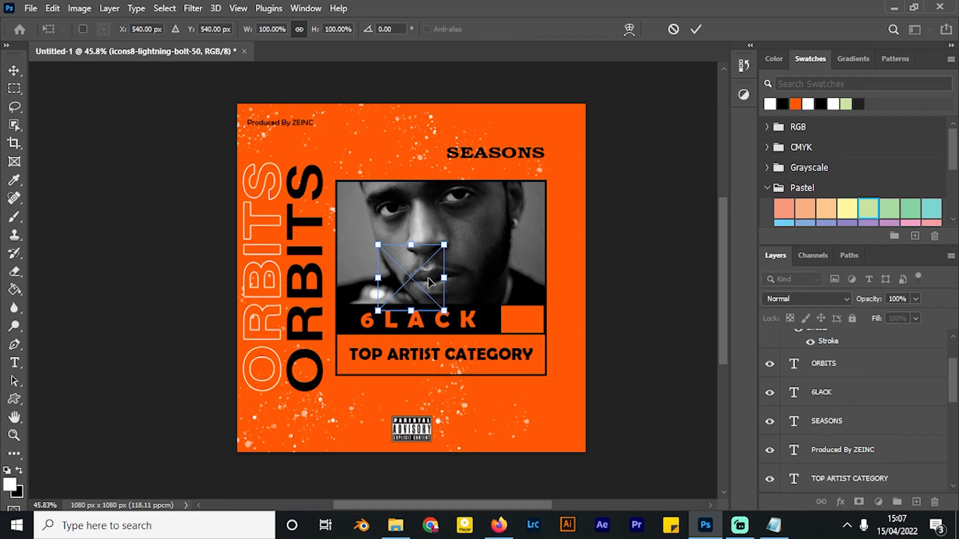
# - Move the lightning bolt onto the orange square beside the 6LACK title and scale it down to fit inside
pyautogui.moveTo(431, 282); pyautogui.dragTo(538, 324)
pyautogui.scroll(5, 538, 324)
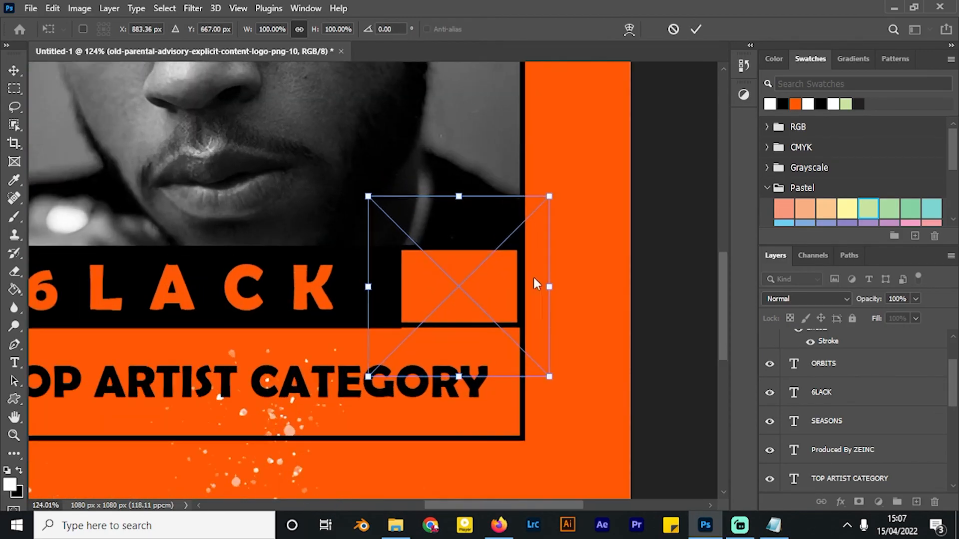
pyautogui.moveTo(547, 194); pyautogui.dragTo(475, 239)
pyautogui.press('Return')
pyautogui.scroll(-5, 493, 274)
pyautogui.scroll(-2, 494, 269)
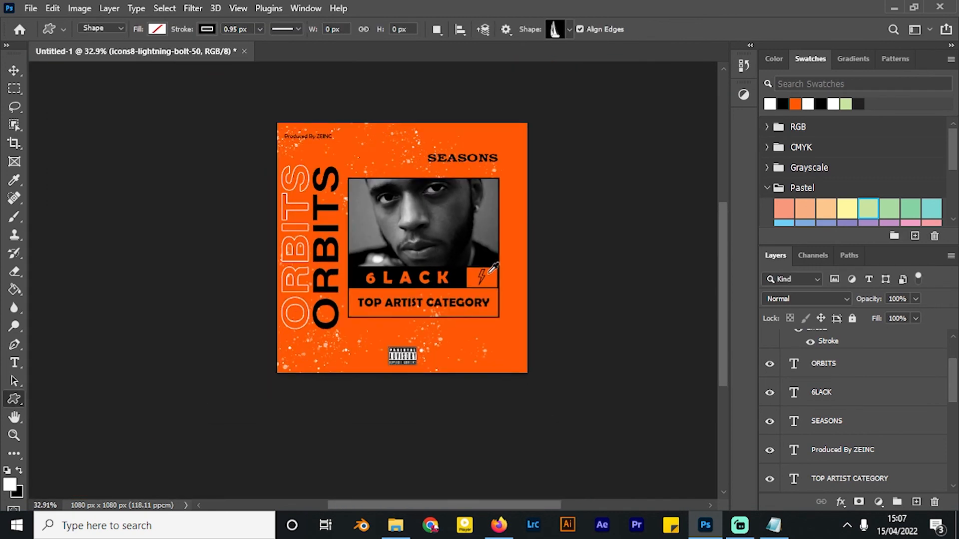
pyautogui.click(14, 70)
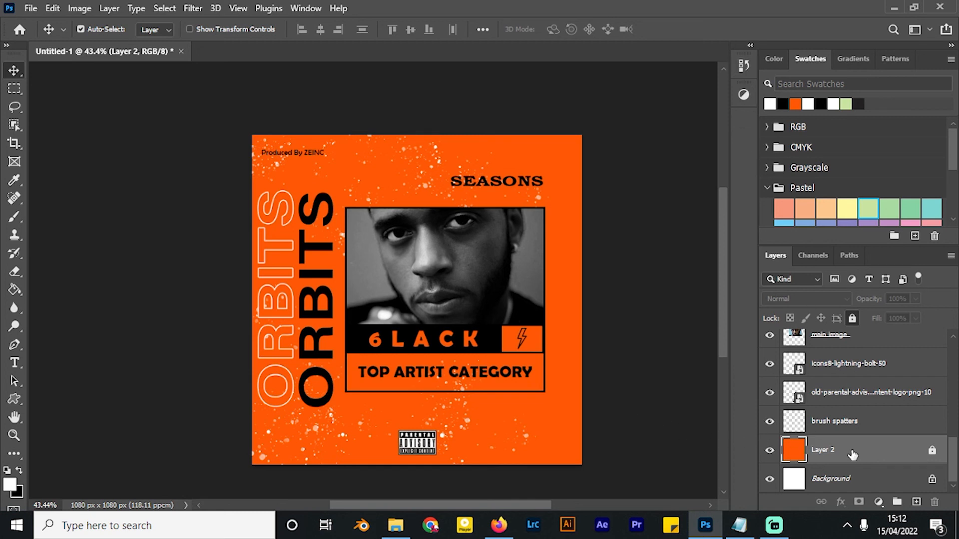
# - Add a Hue/Saturation adjustment clipped to the orange background Layer 2 and set its hue to -53
pyautogui.click(879, 502)
pyautogui.click(891, 372)
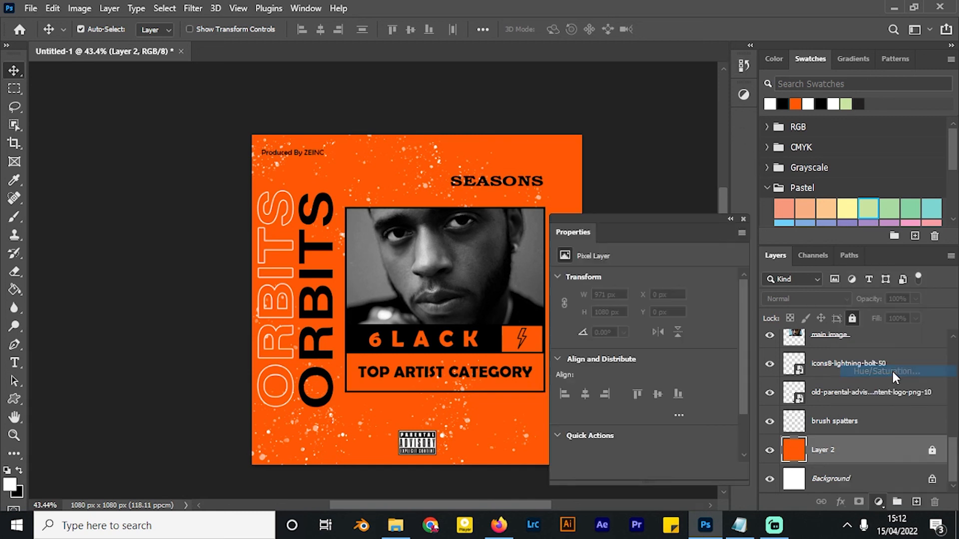
pyautogui.moveTo(664, 227); pyautogui.dragTo(666, 104)
pyautogui.click(646, 346)
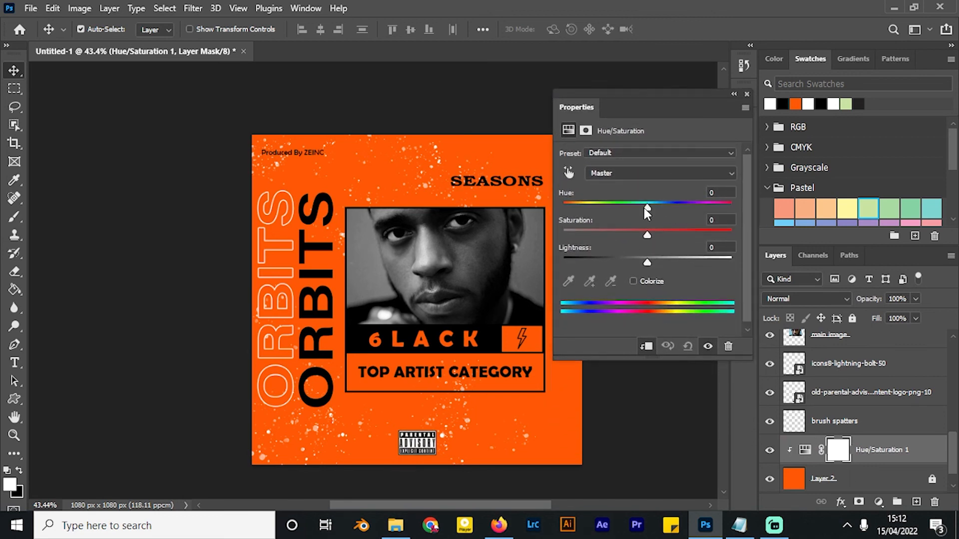
pyautogui.moveTo(645, 208); pyautogui.dragTo(618, 208)
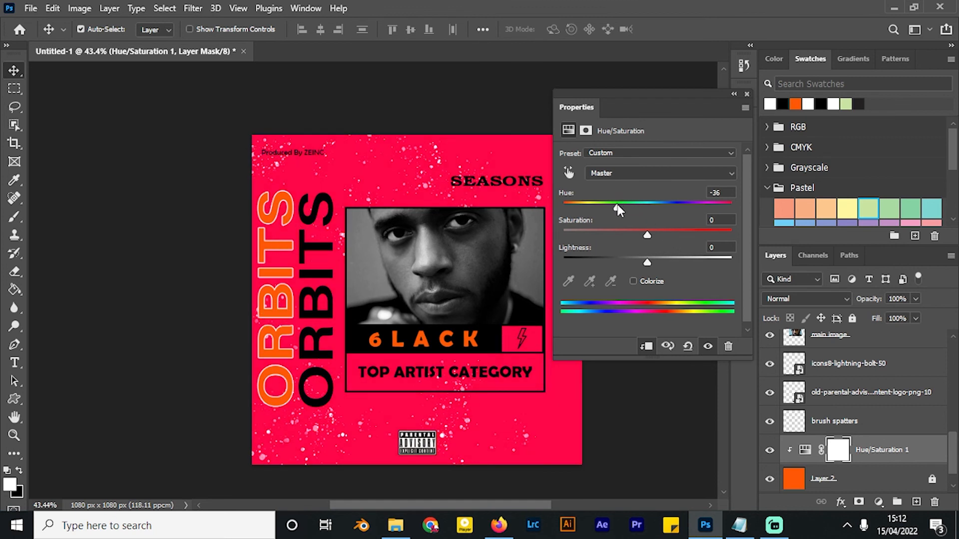
pyautogui.moveTo(649, 238); pyautogui.dragTo(607, 208)
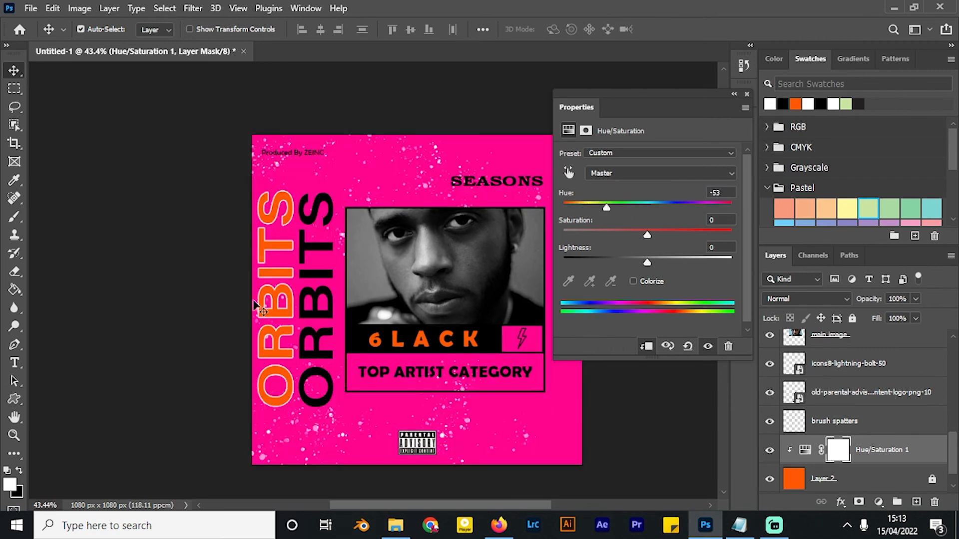